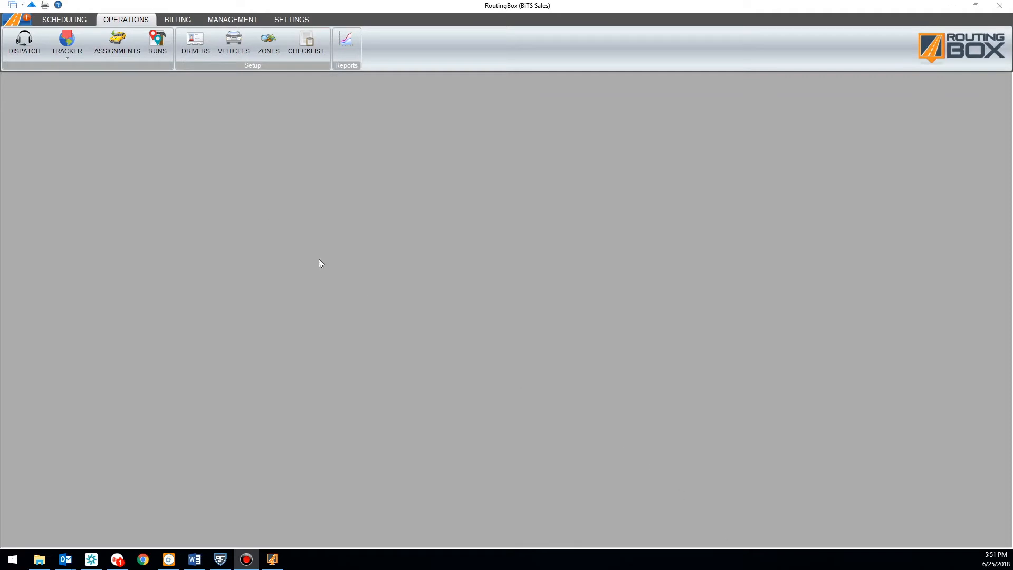
Open the Drivers and Vehicles setup windows and arrange them side by side
click(195, 42)
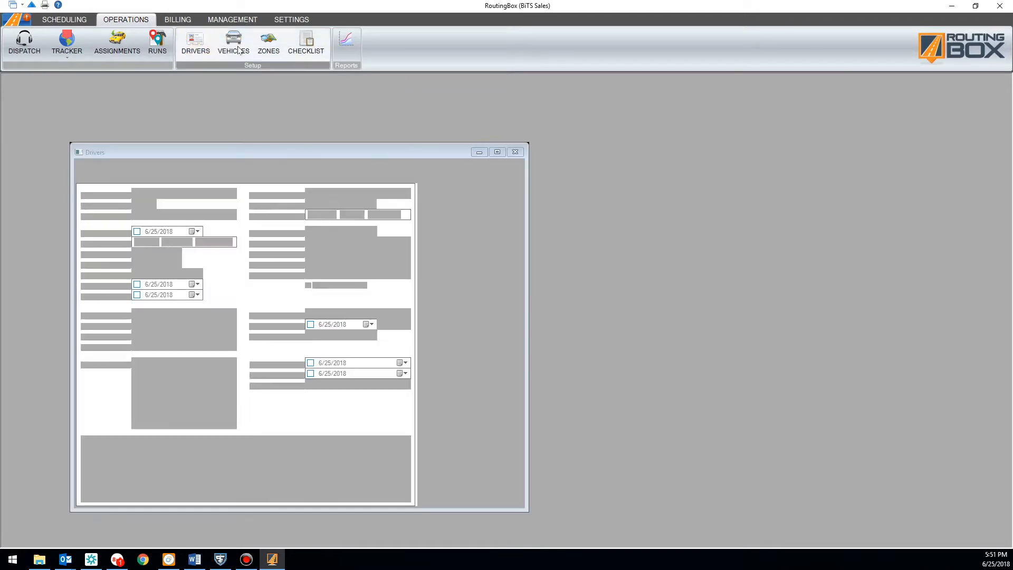
click(236, 46)
drag(346, 159, 822, 98)
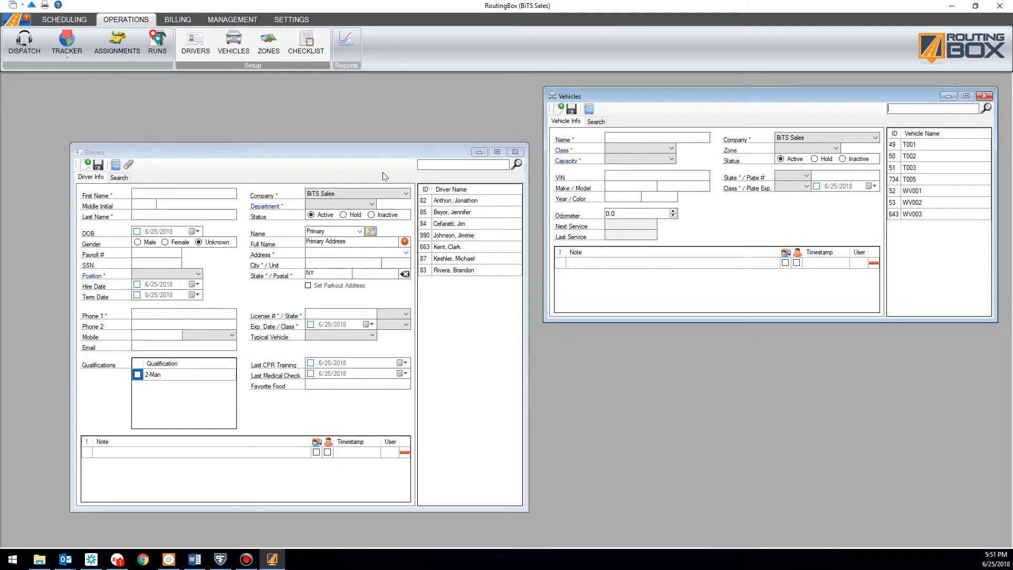
click(364, 148)
drag(363, 147, 326, 83)
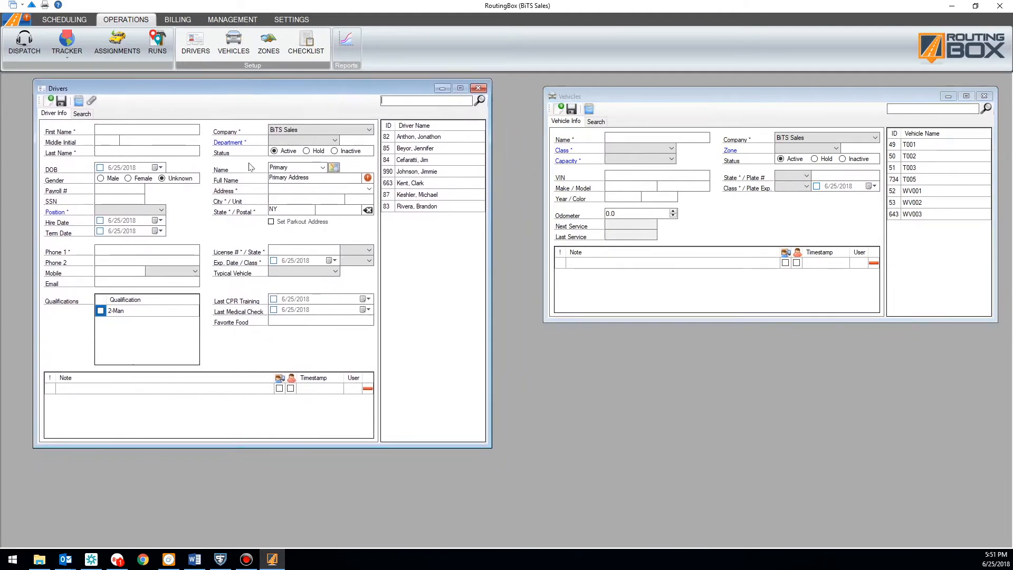
drag(666, 92, 625, 85)
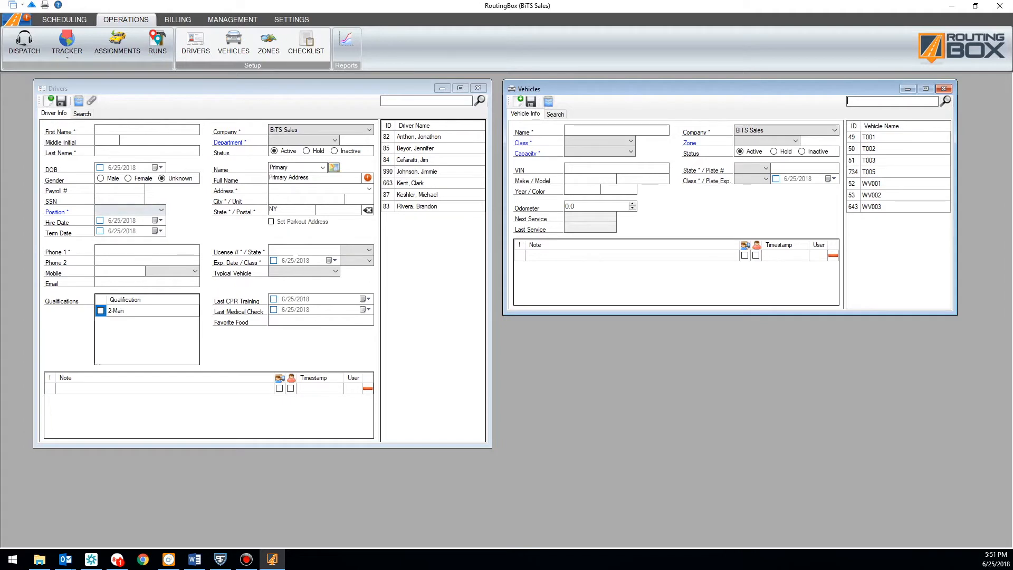
Close the Vehicles window so only the Drivers list remains
click(296, 251)
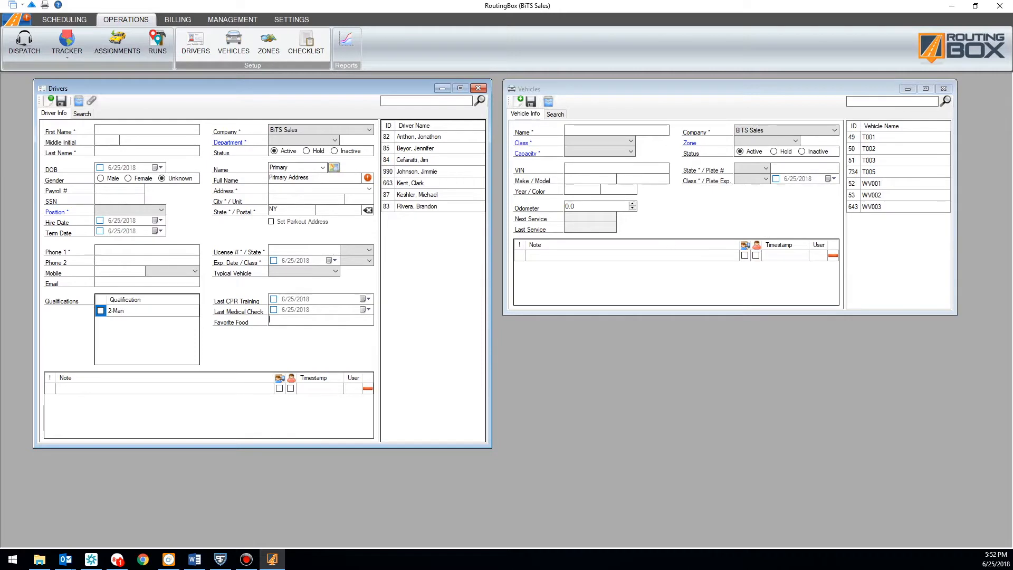
click(759, 198)
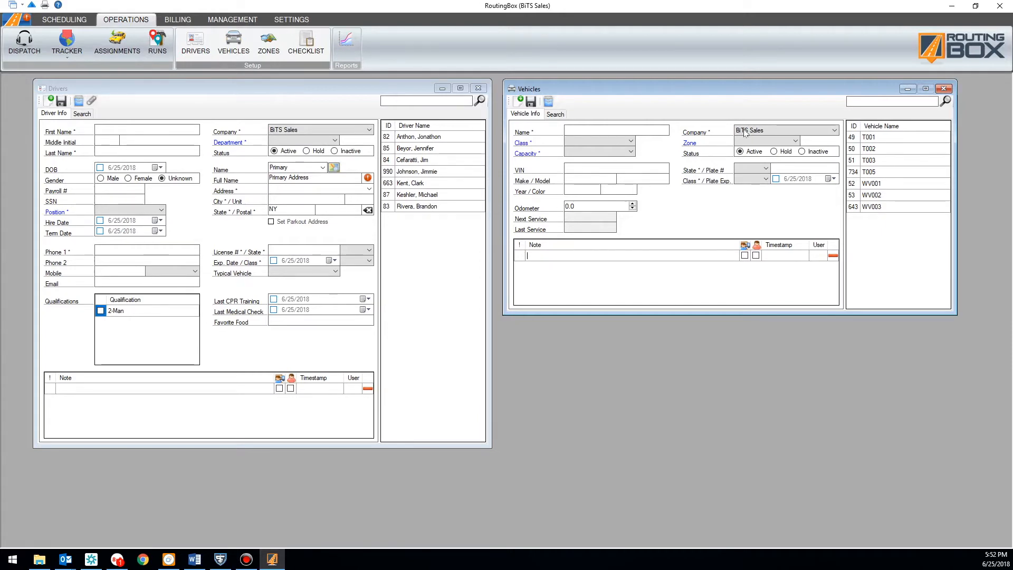
click(944, 89)
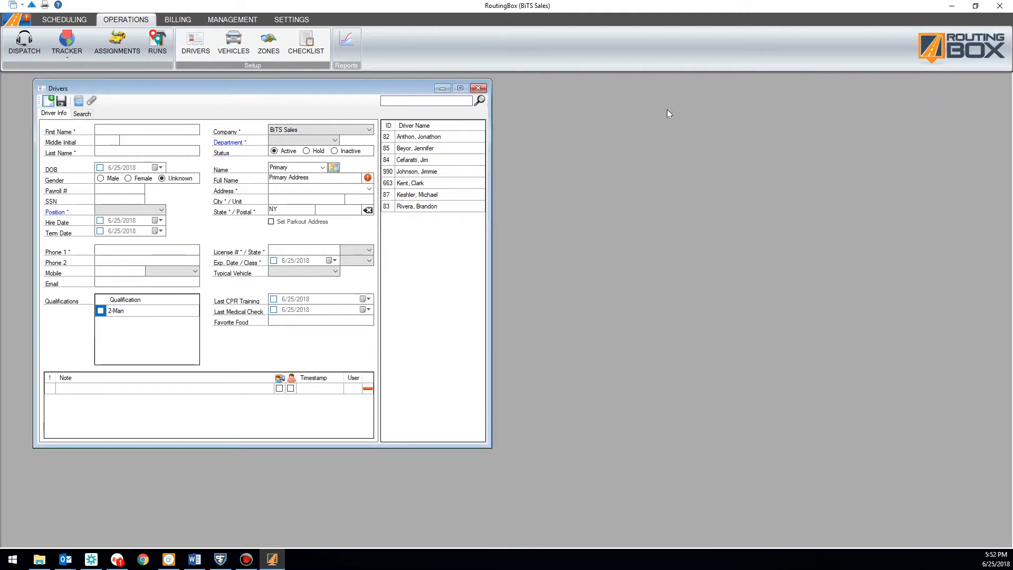
Swap Drivers for the Zones window and show zone A's postal codes 14047 through 14414
click(479, 88)
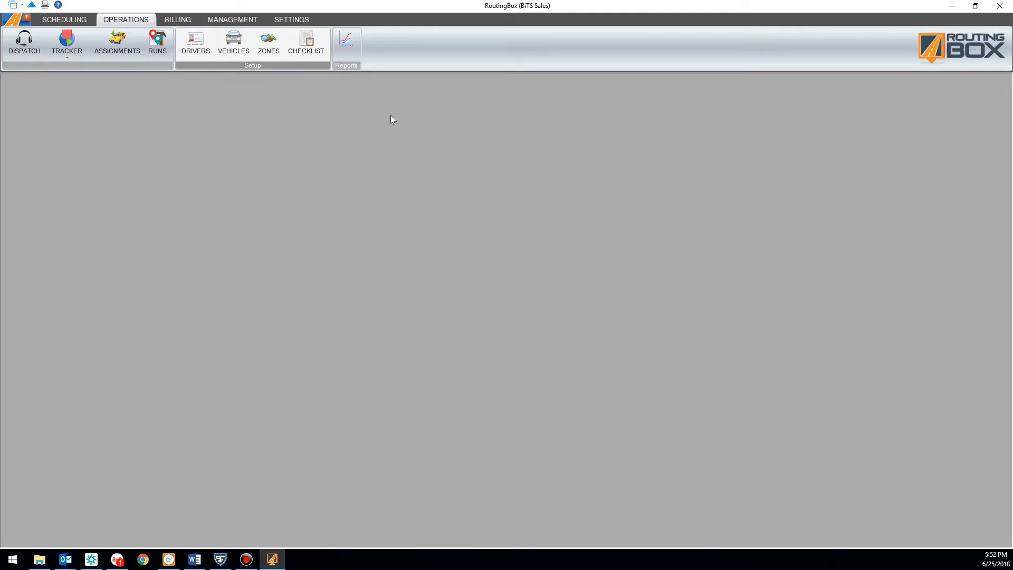
click(267, 44)
drag(236, 173, 212, 136)
click(279, 185)
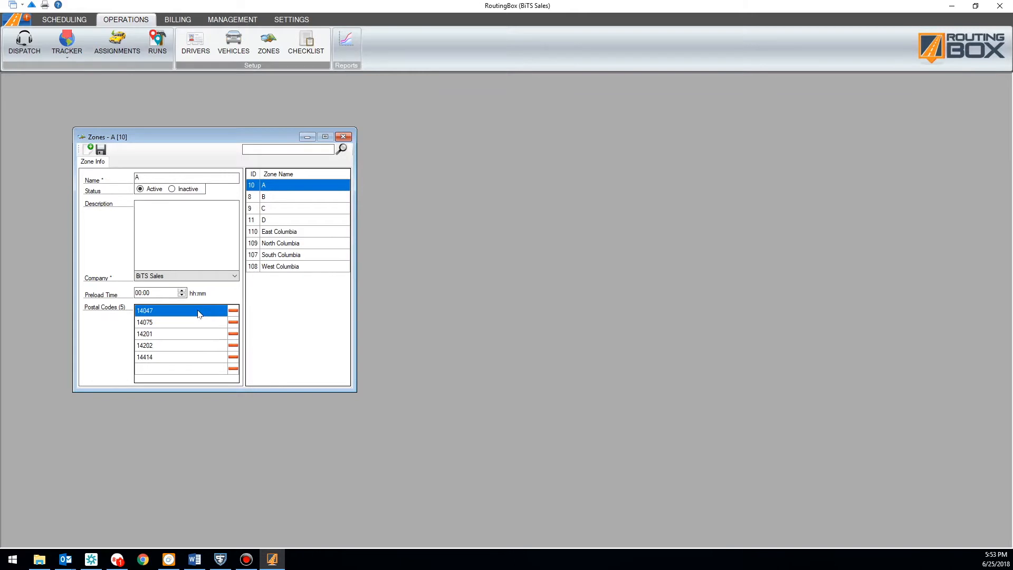
Replace Zones with the billing Accounts and Trip Services windows, positioned side by side
click(343, 137)
click(181, 21)
click(175, 43)
click(217, 49)
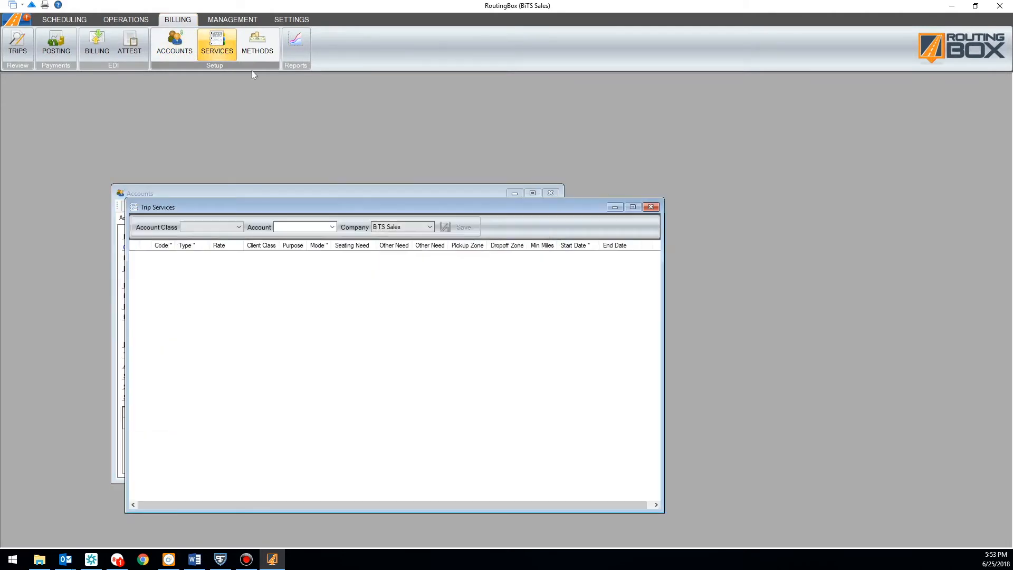
drag(327, 205, 622, 116)
drag(245, 189, 120, 123)
drag(460, 108, 508, 107)
drag(202, 130, 230, 128)
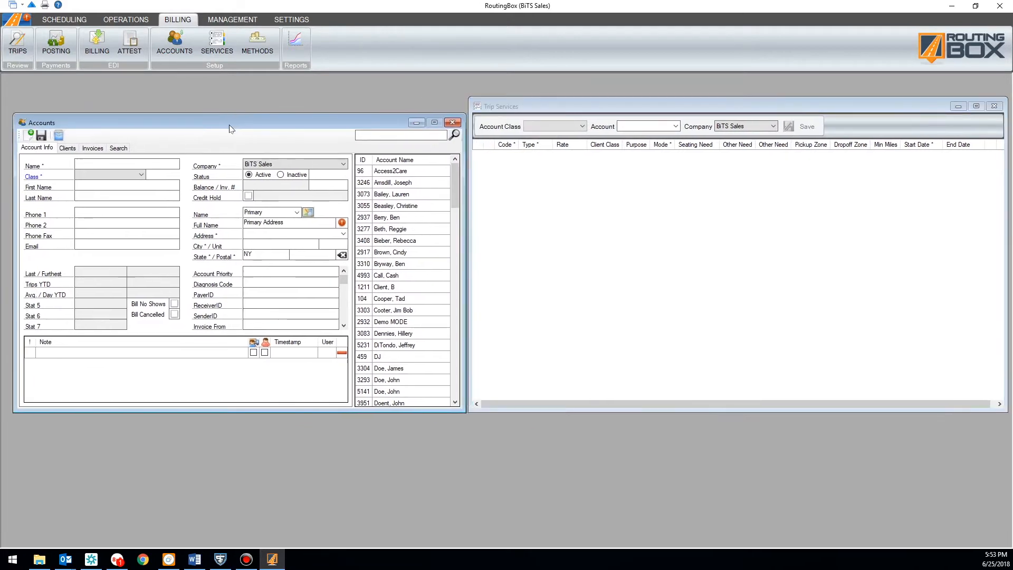
Show Access2Care's account details and load LogistiCare's four rates into Trip Services
click(395, 172)
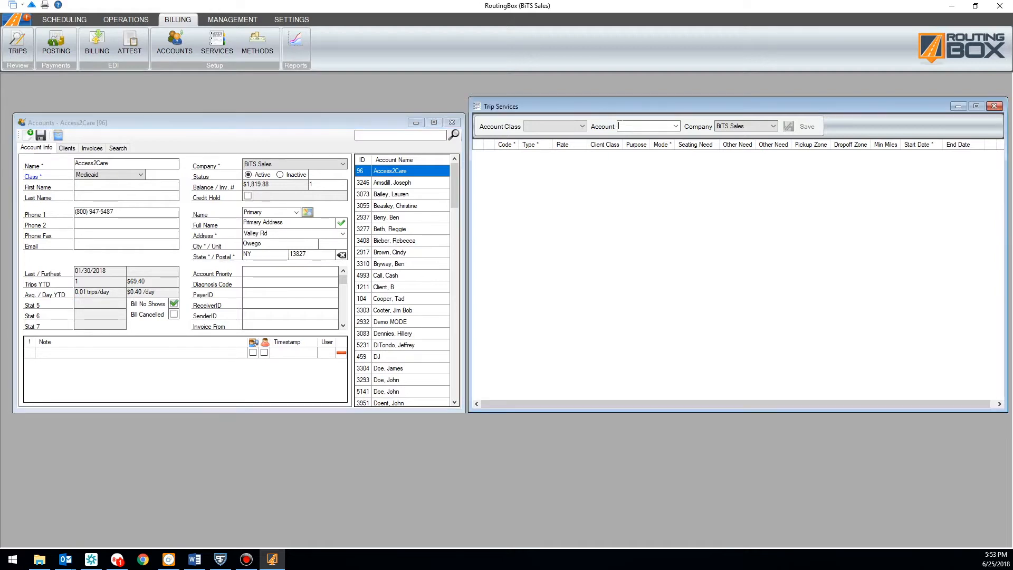
text(gsiti)
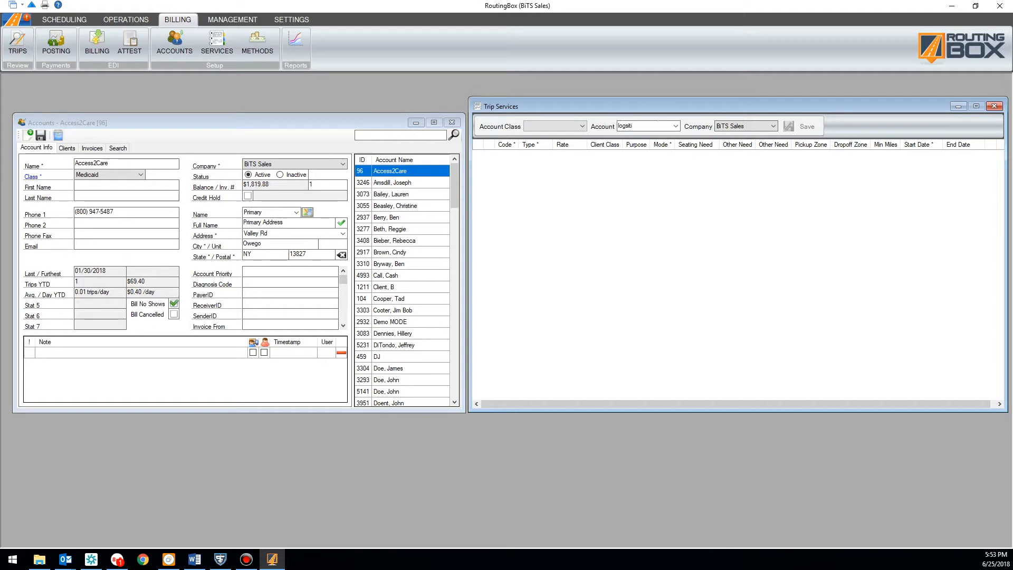
key(BackSpace)
text(i)
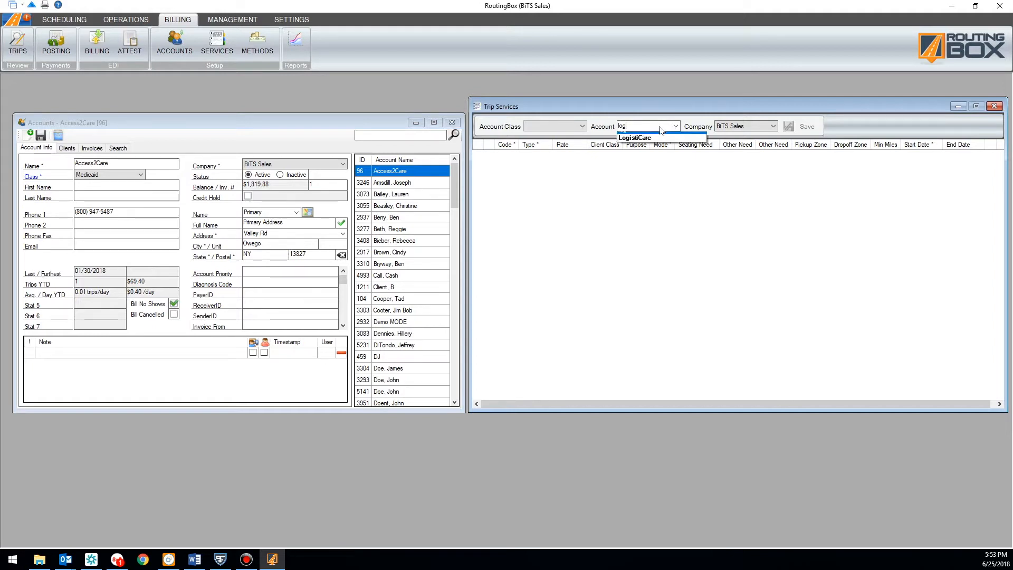
click(622, 145)
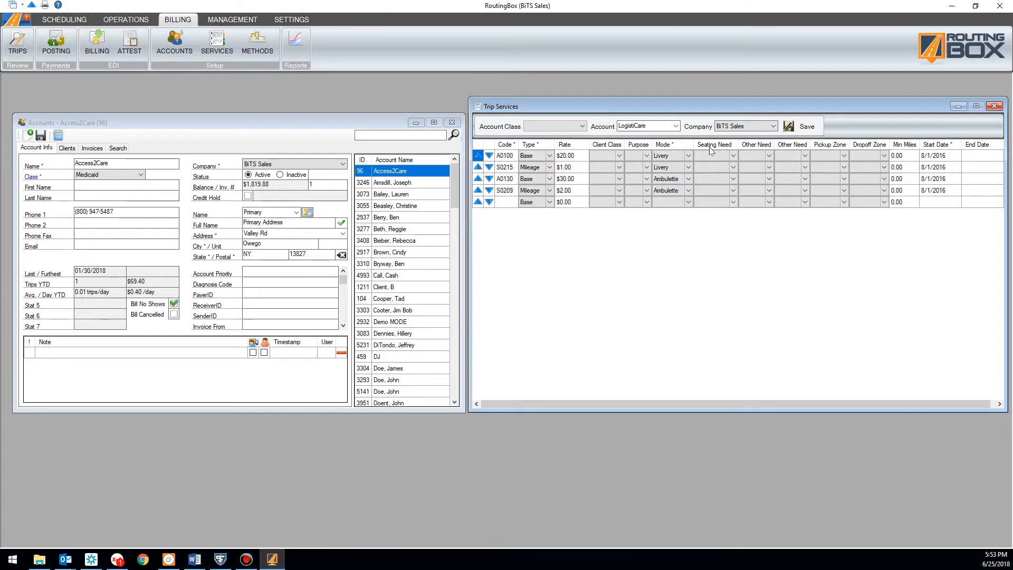
Review the Other Need options on the first LogistiCare service row without choosing one
click(765, 154)
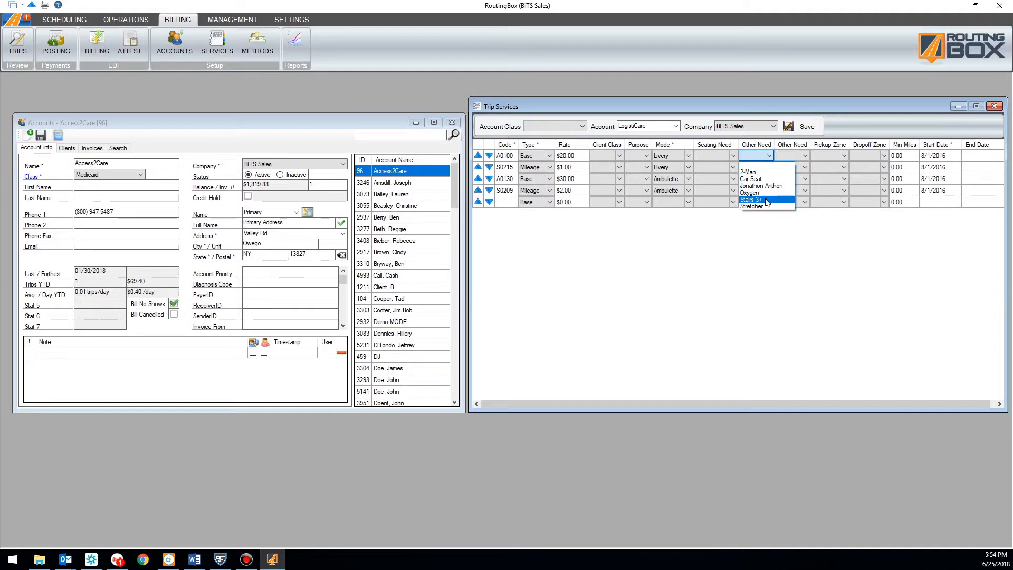
click(760, 227)
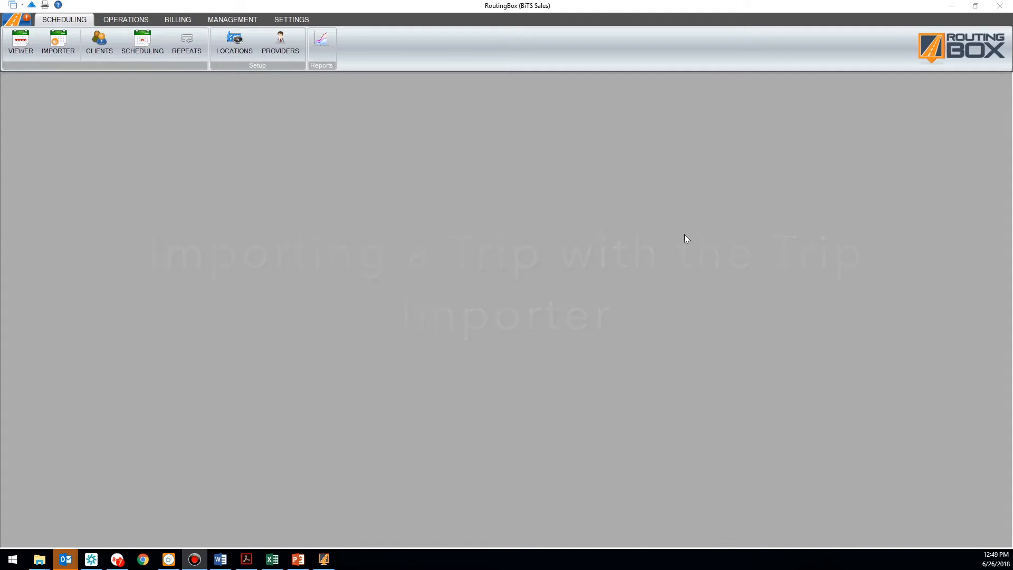
Open the Trip Importer, defaulting to Medical trip purpose and DJ client class
click(58, 42)
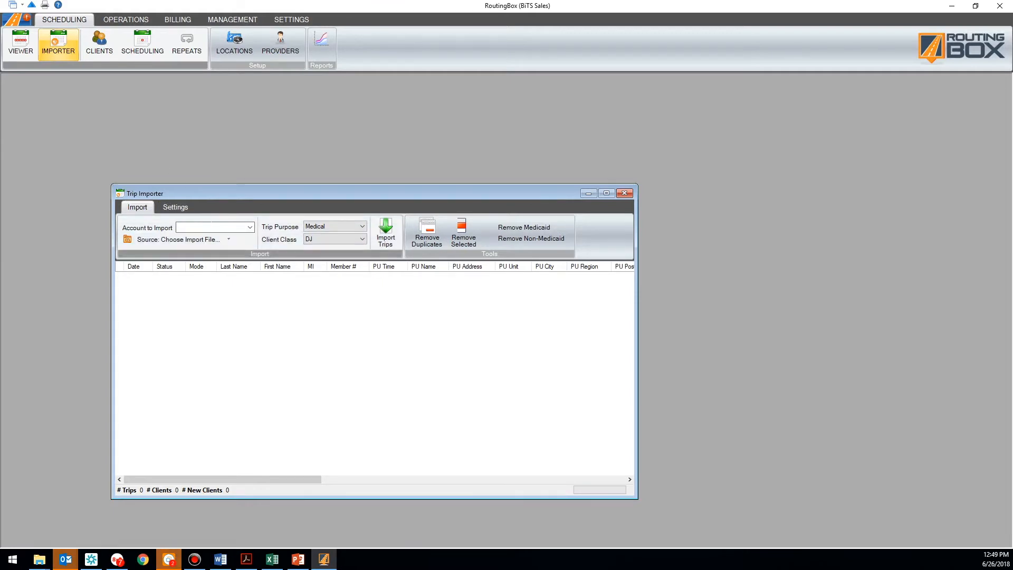
Import MTM Import.csv under the MTM account, loading 5 trips for 3 clients
text(m)
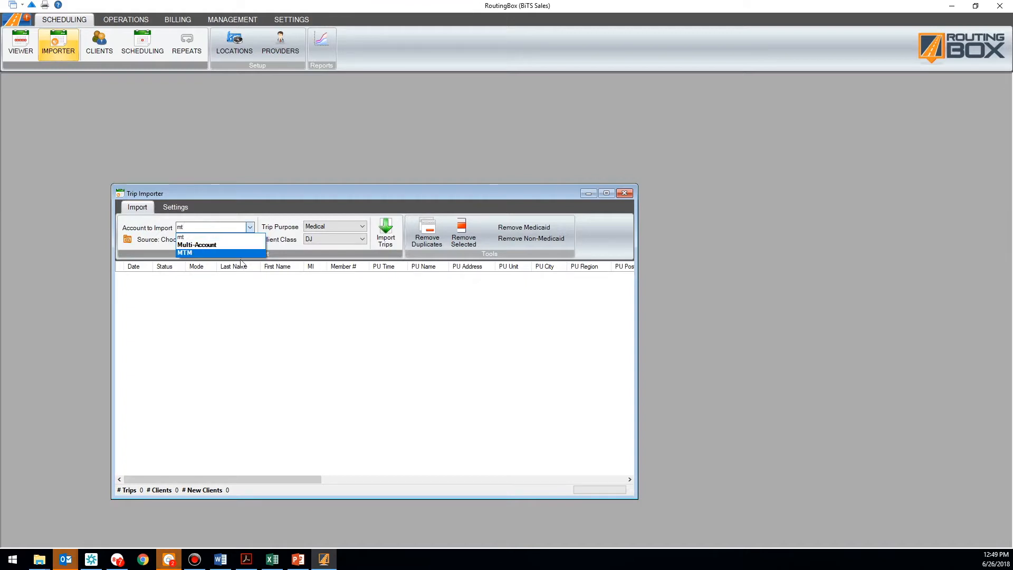
text(t)
click(234, 252)
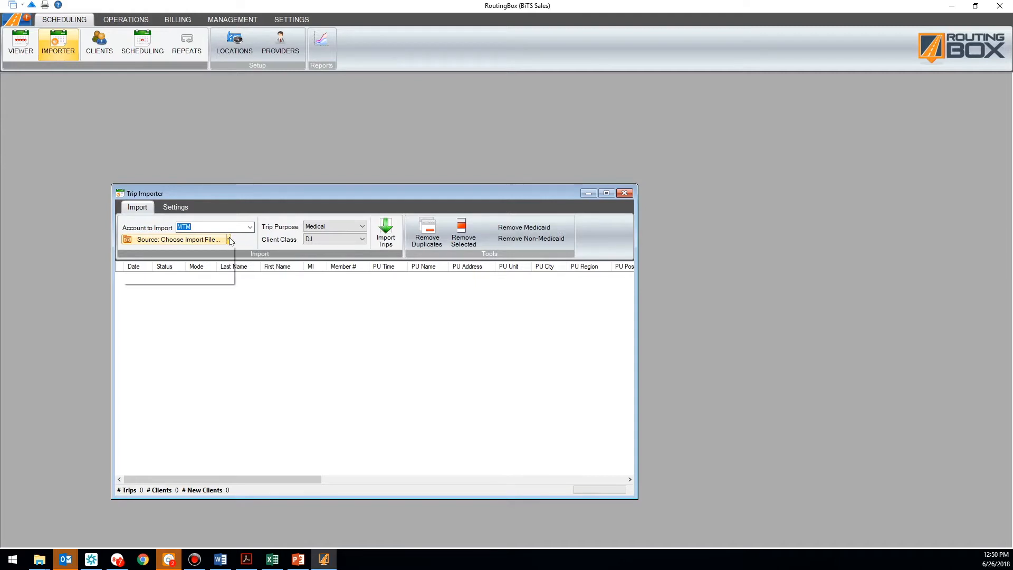
click(229, 240)
click(223, 249)
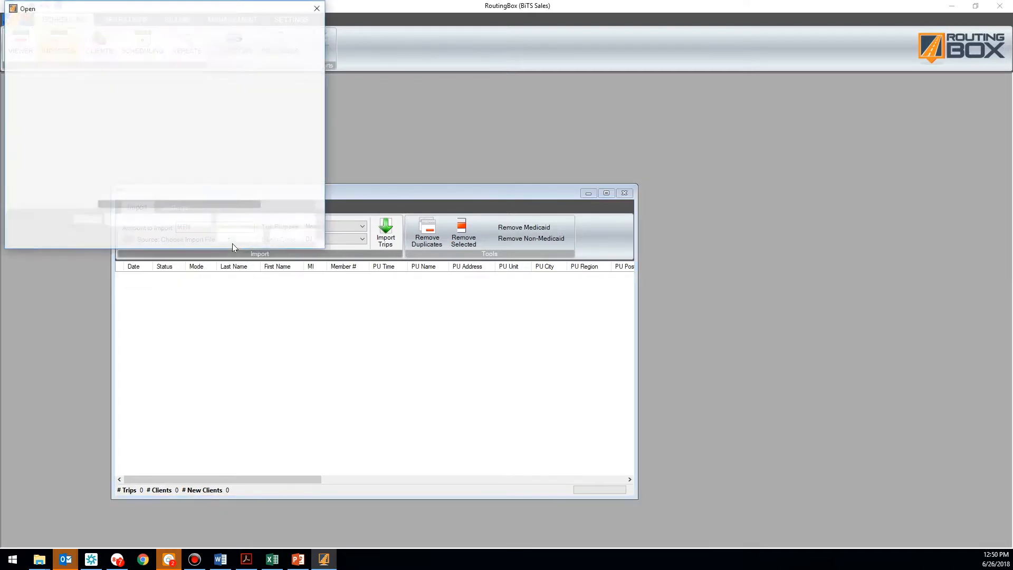
click(133, 107)
double_click(134, 107)
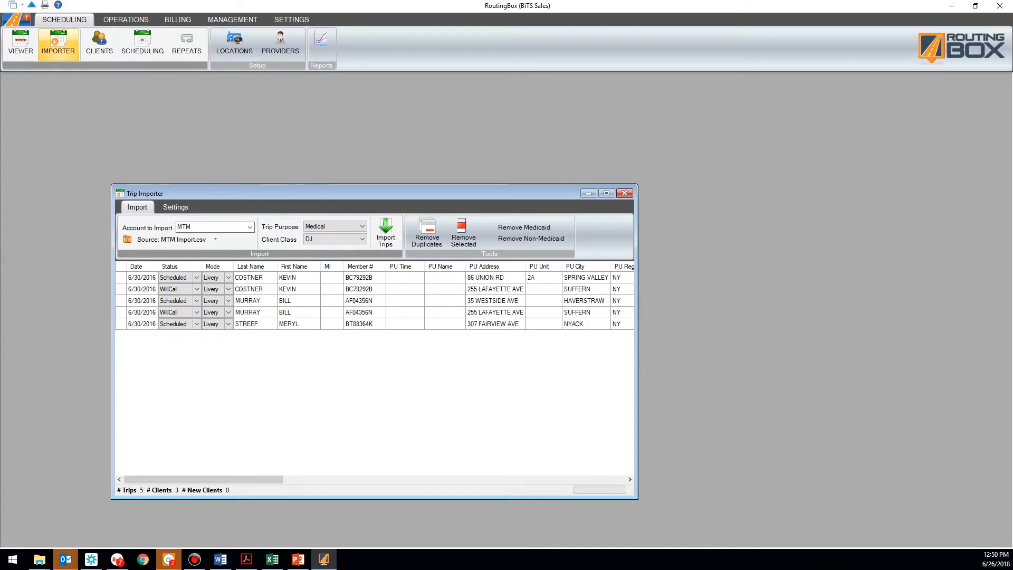
Set the import account to NY Medicaid with MAS Direct Connection as the source
click(184, 227)
key(BackSpace)
text(ny med)
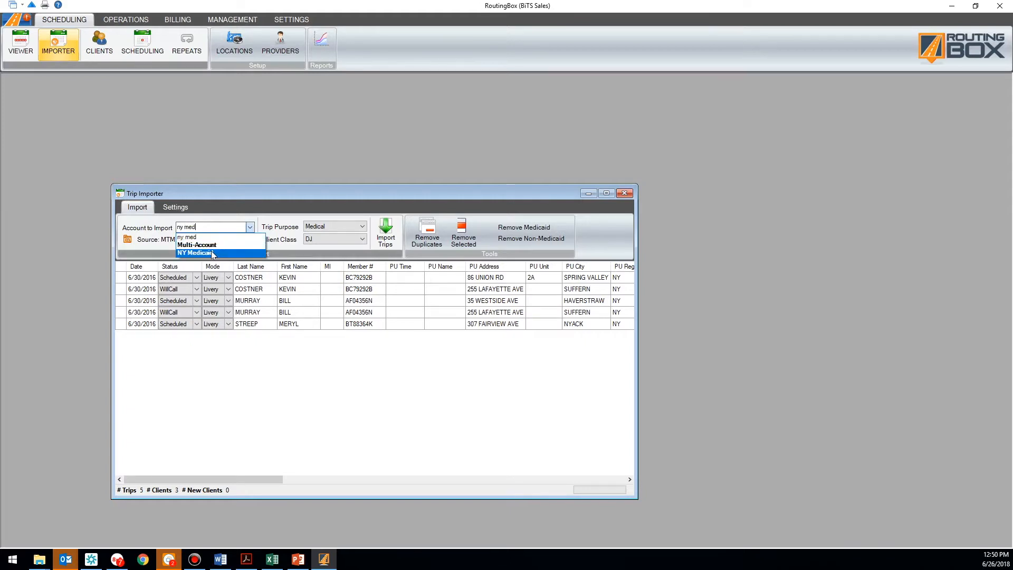
click(213, 253)
click(216, 240)
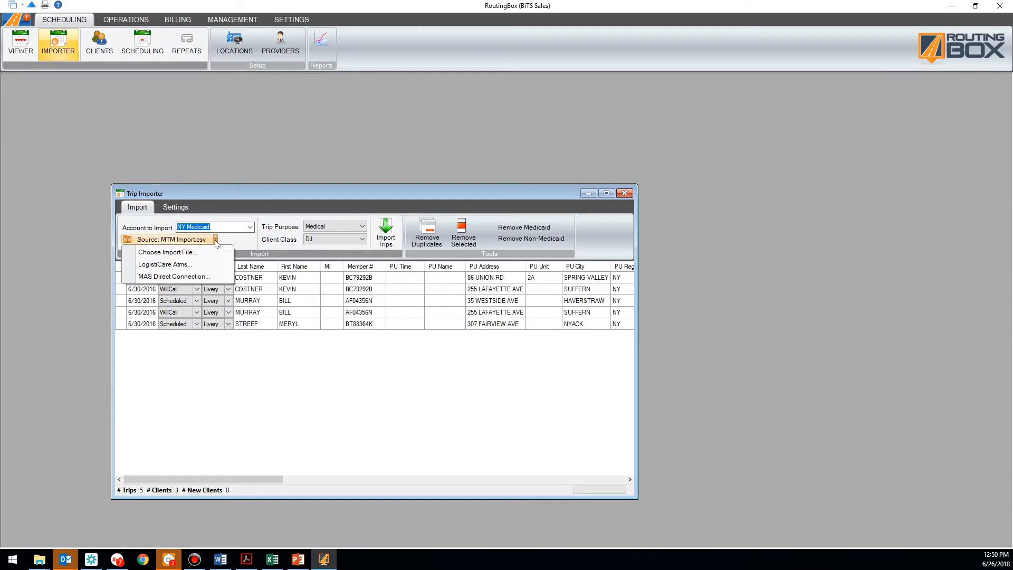
click(205, 277)
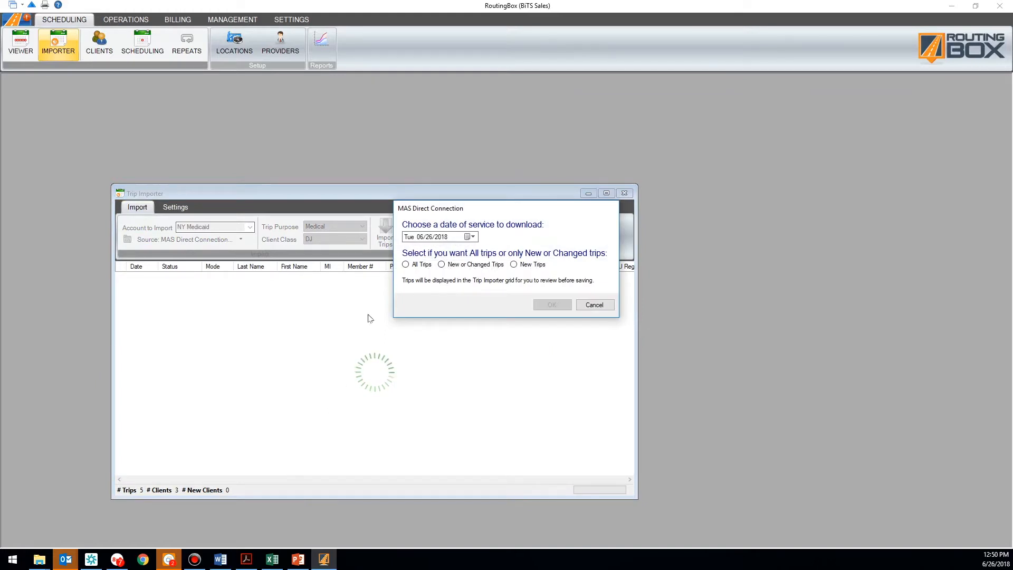
Download All Trips from MAS, giving 6 trips for 3 clients, 2 new
click(405, 264)
click(552, 305)
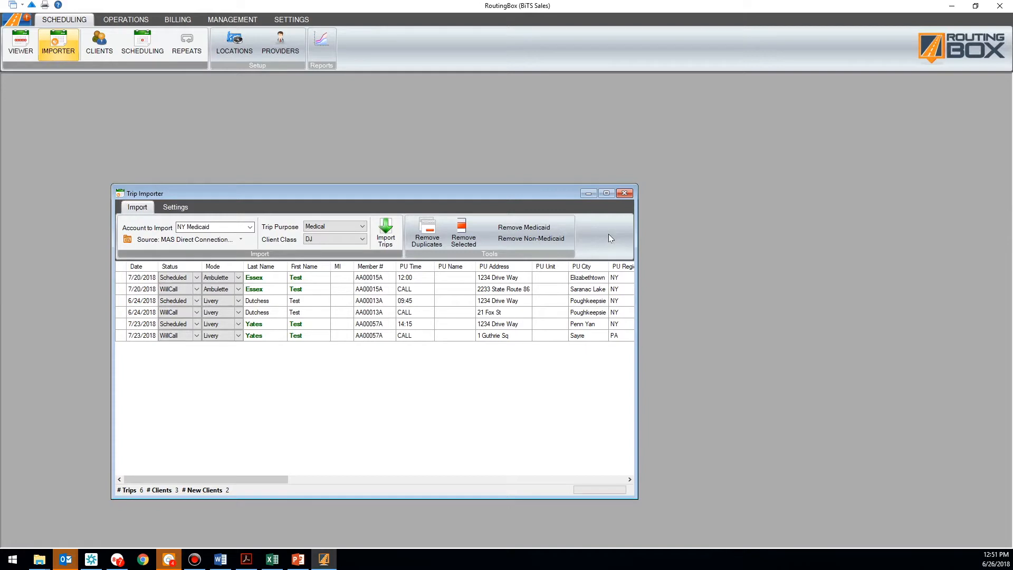
click(964, 44)
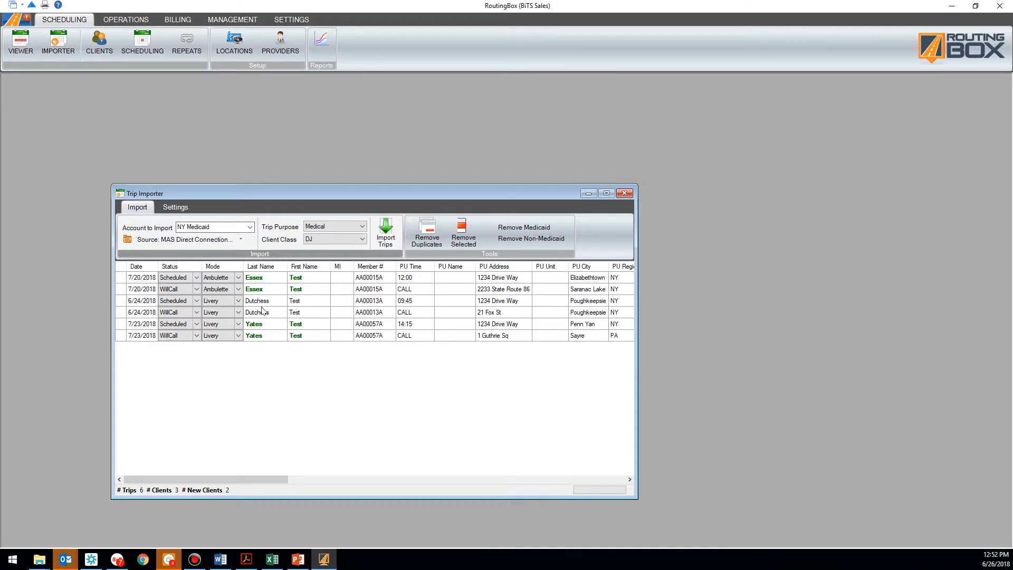
click(240, 241)
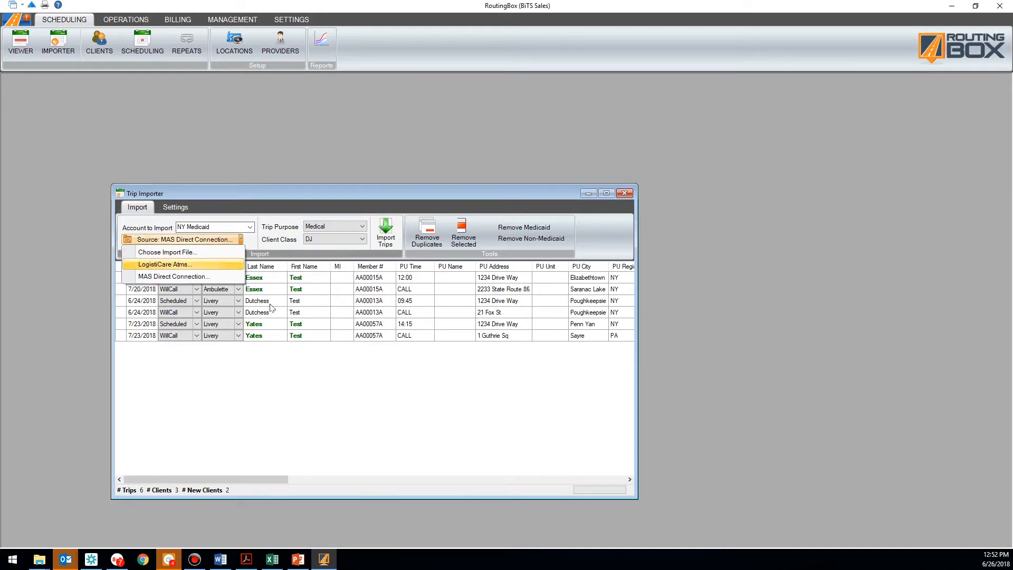
click(360, 378)
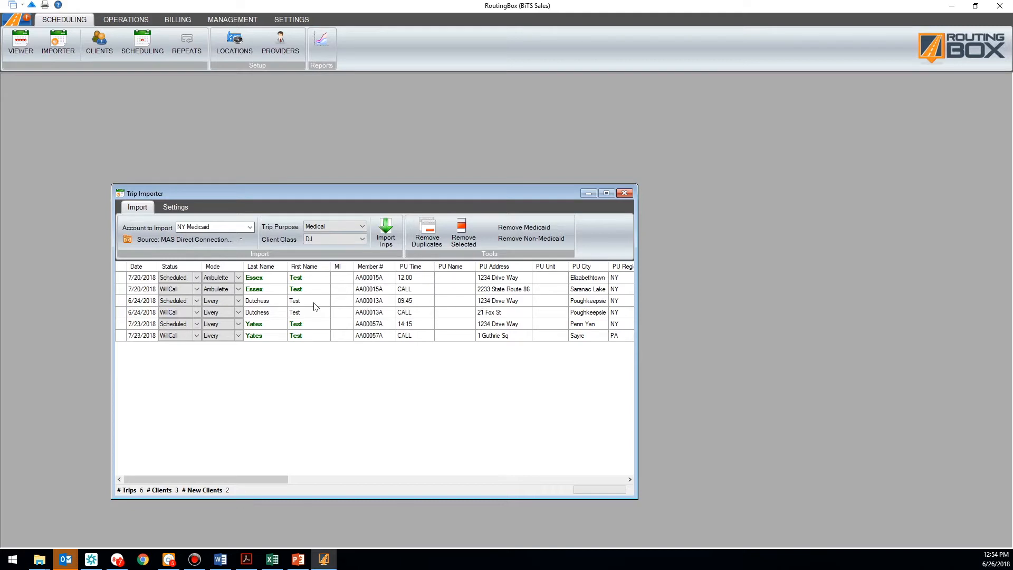
double_click(500, 311)
click(504, 313)
click(580, 312)
click(504, 315)
click(504, 314)
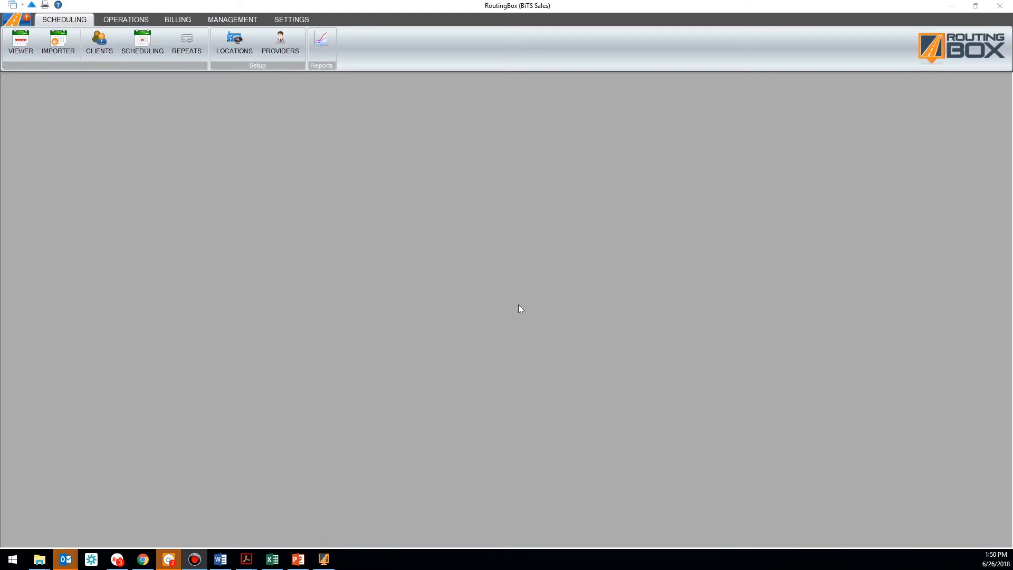
Open the Clients window from the Scheduling ribbon
click(100, 52)
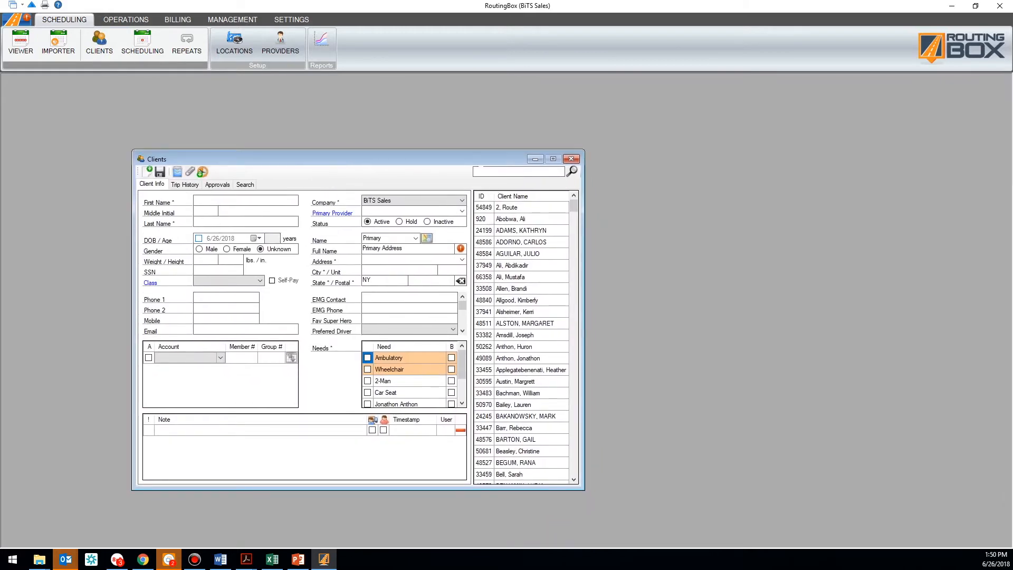
Search the client list for 'ant' and open the first matching client's record
text(anth)
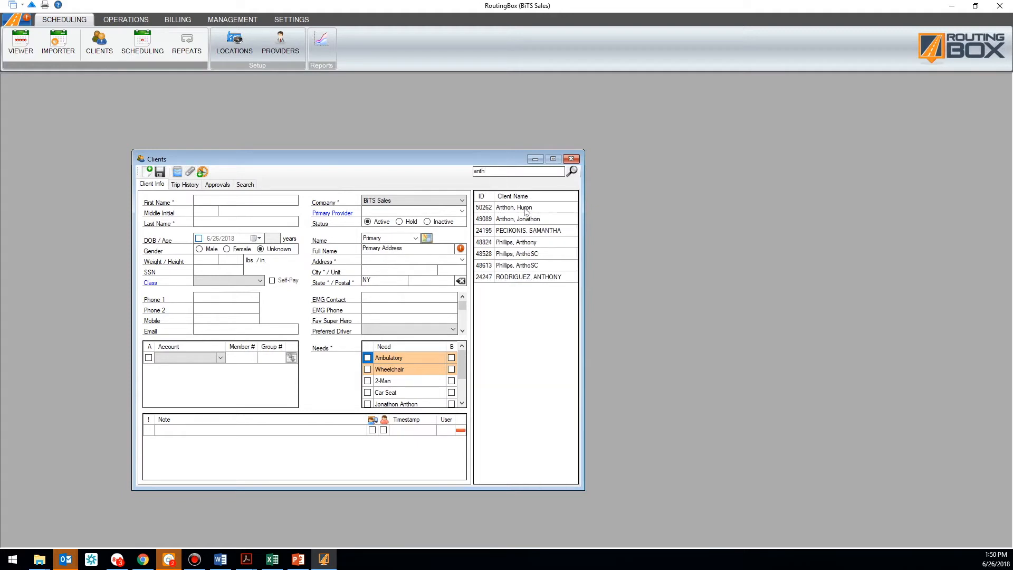
click(526, 210)
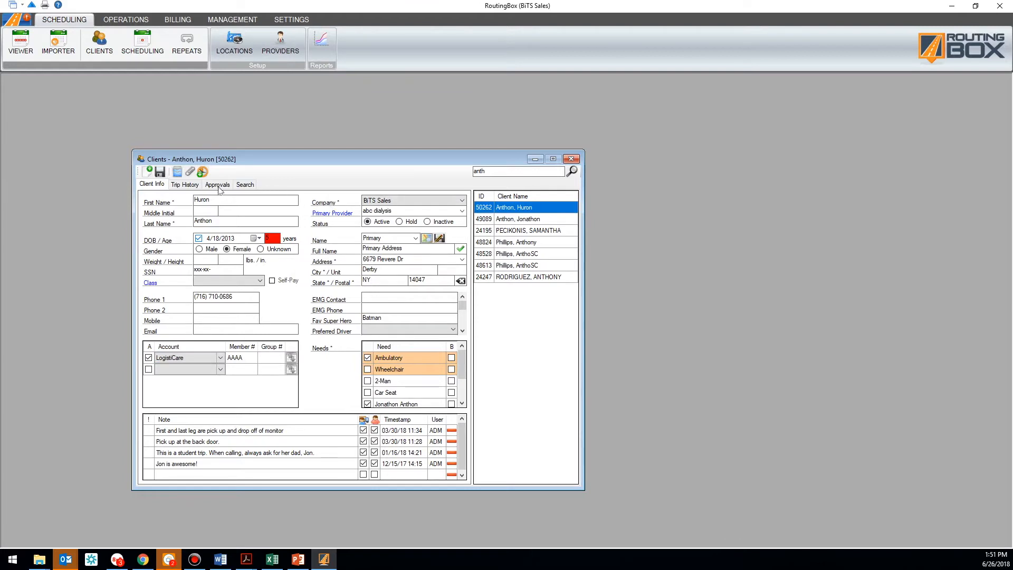
Start a new trip for the client with purpose Day Treatment and mode Livery
click(204, 172)
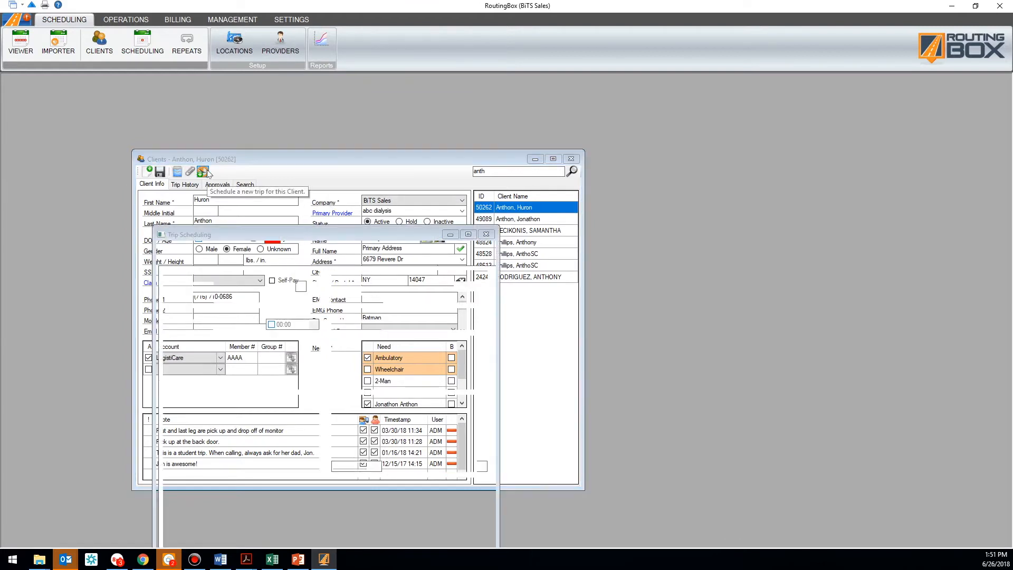
drag(257, 232, 304, 162)
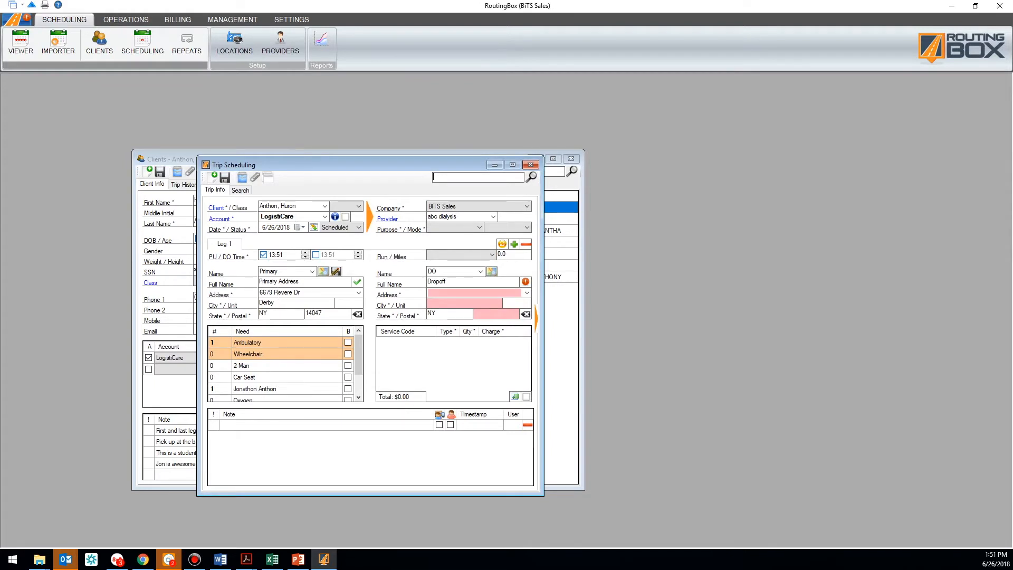
click(462, 229)
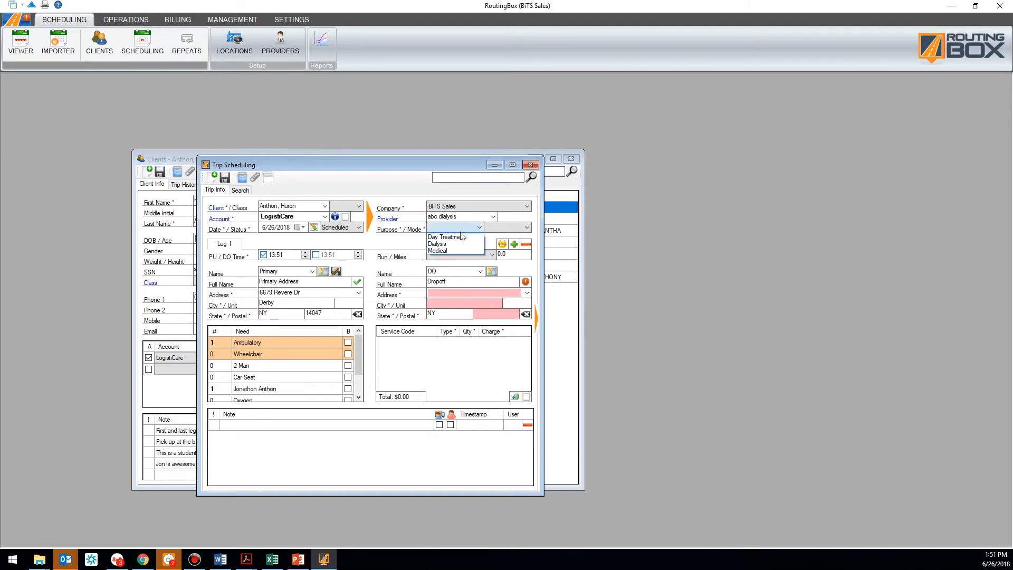
click(459, 241)
click(508, 229)
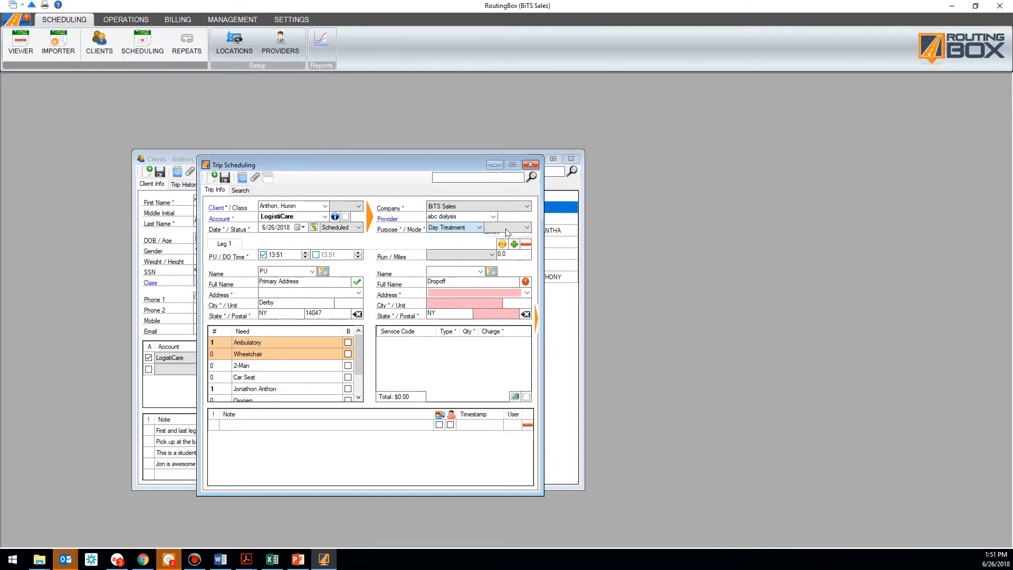
click(496, 243)
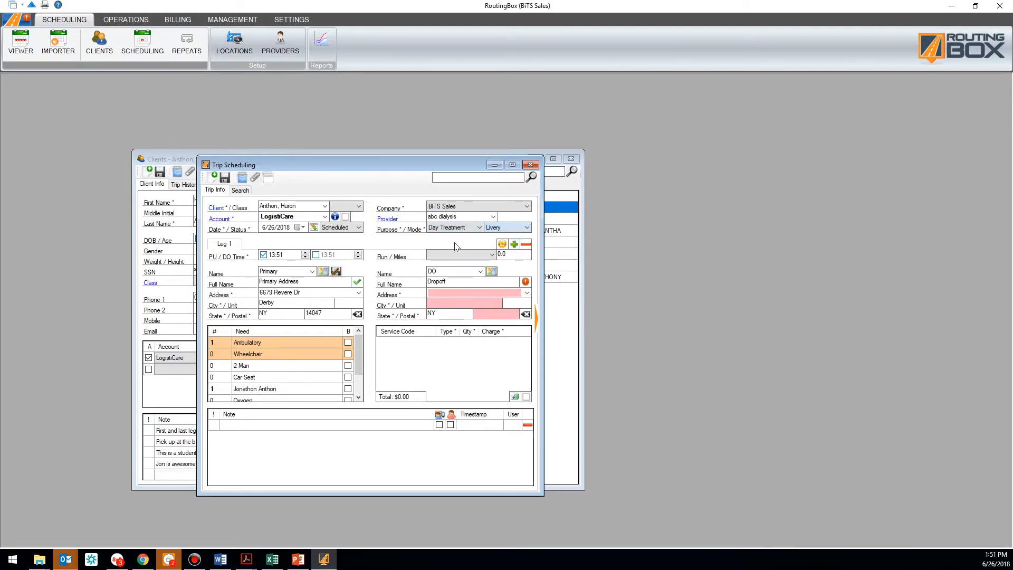
click(434, 292)
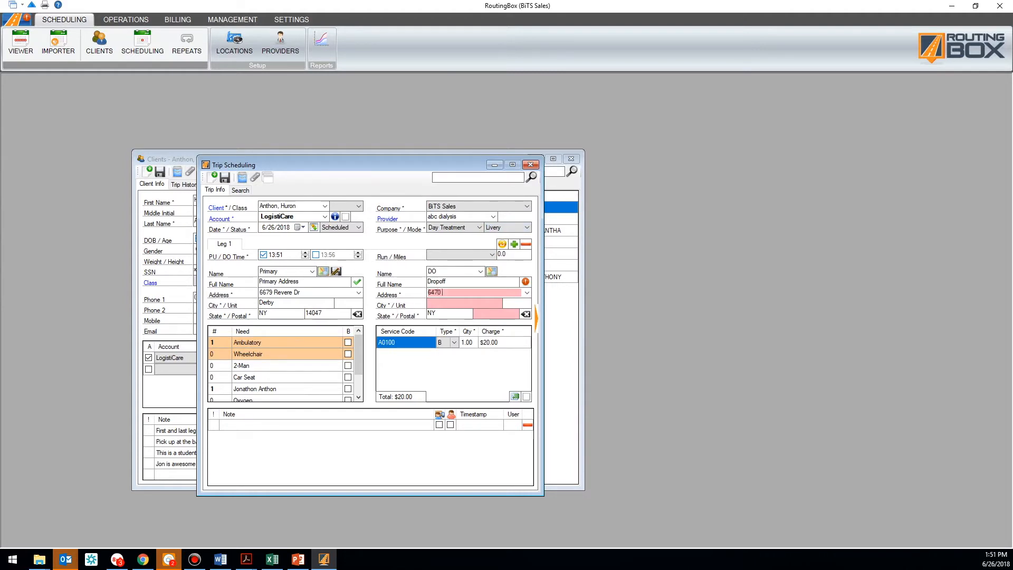
key(Tab)
text(De)
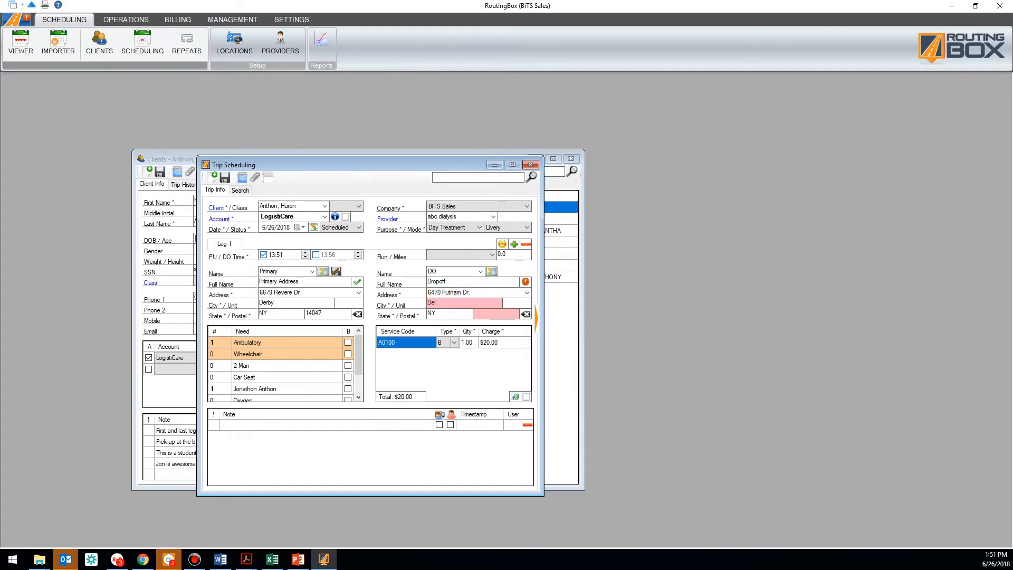
text(rby)
key(Tab)
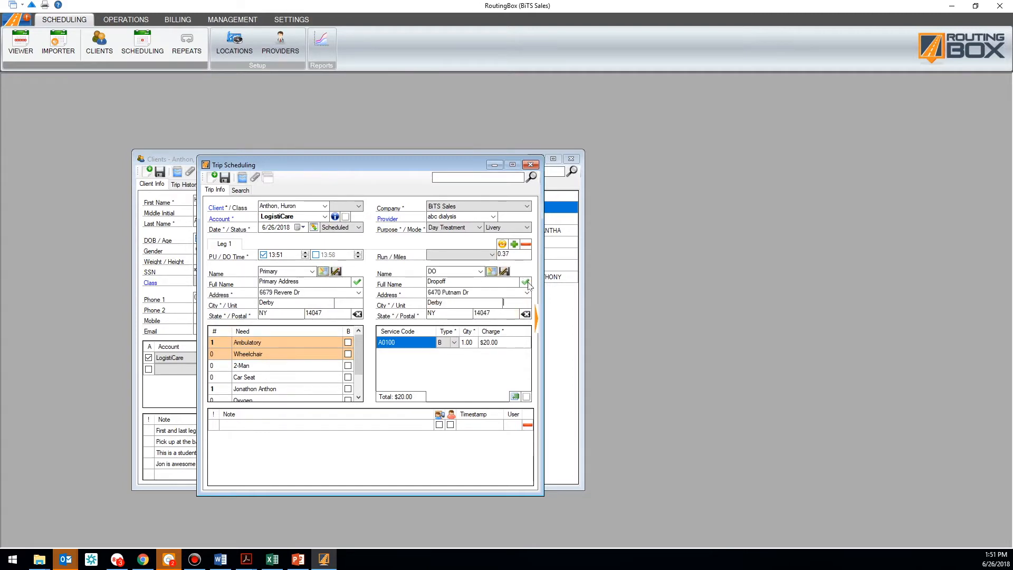
mouse_move(528, 284)
click(507, 254)
click(508, 254)
Replace the drop-off location with Village Pines
click(526, 314)
click(445, 272)
text(vil)
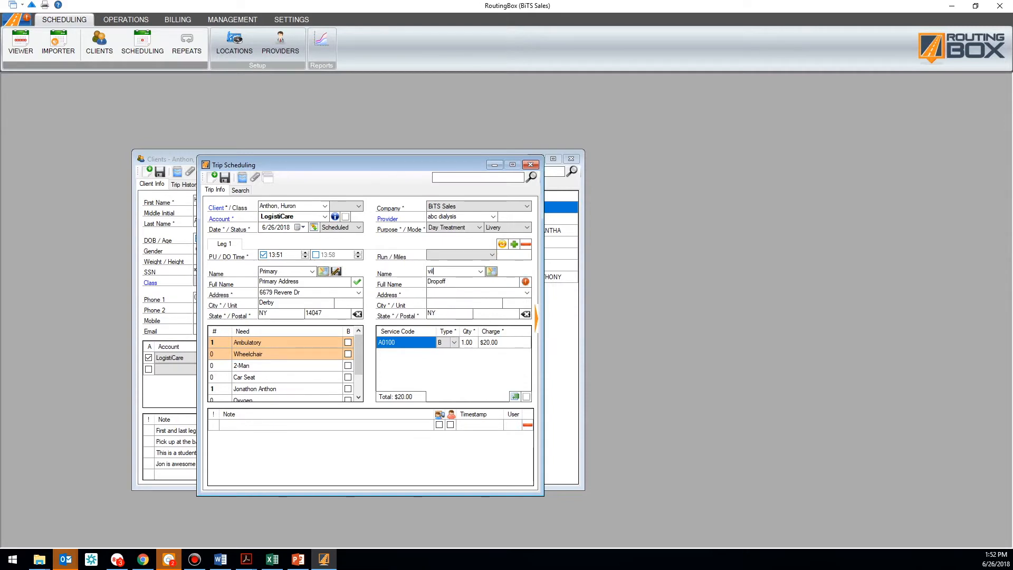
text(lage)
click(481, 272)
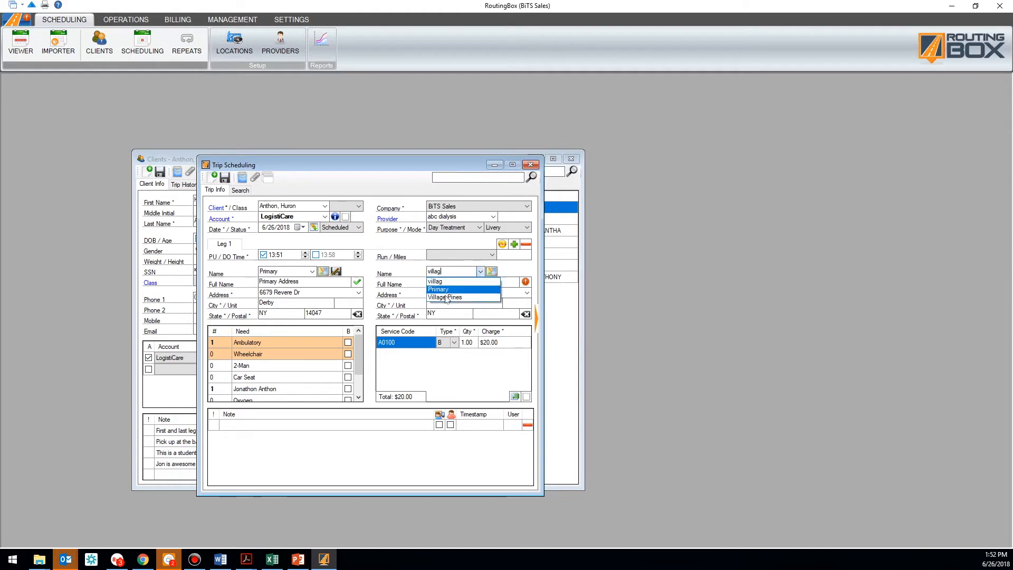
click(443, 299)
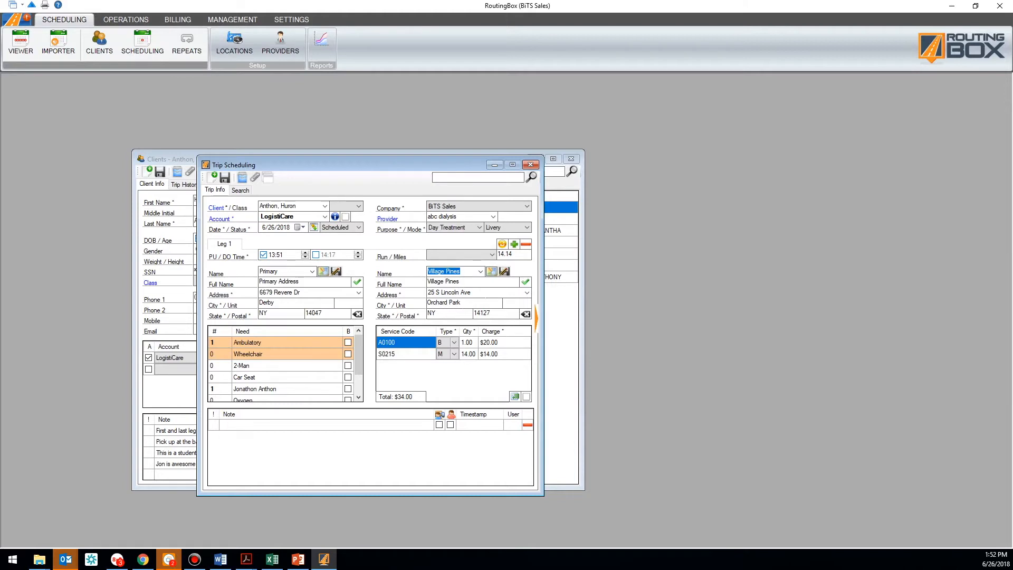
Review the 14.14-mile S0215 charge (14.00, $14.00, $34.00 total), then clear the drop-off address
click(511, 254)
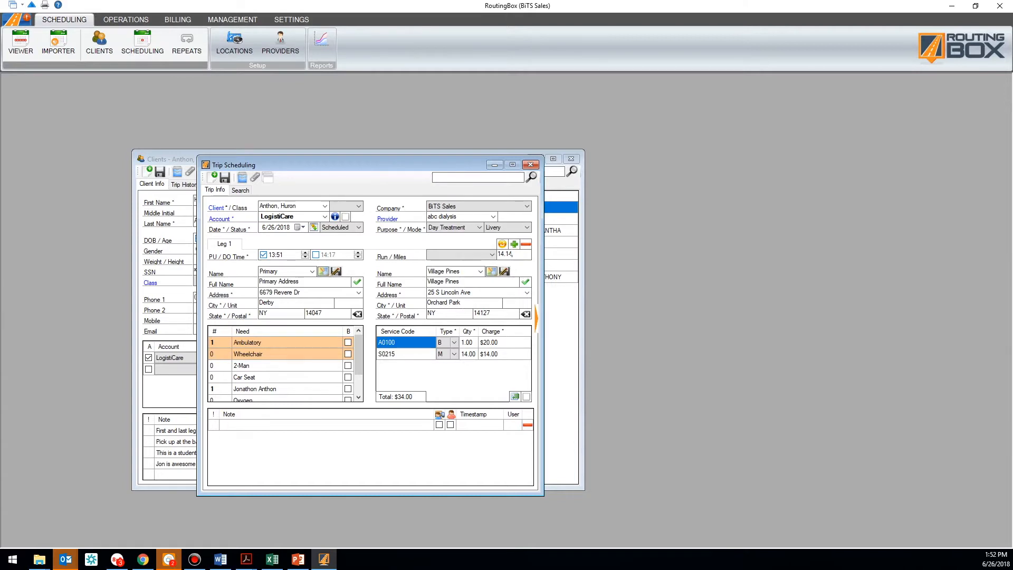
click(470, 356)
click(484, 356)
click(416, 355)
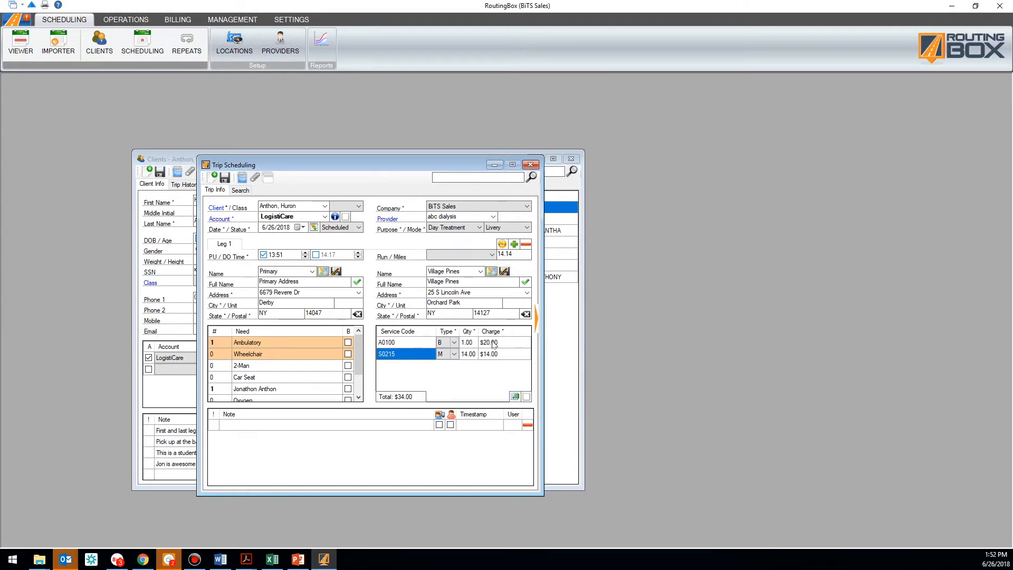
click(469, 354)
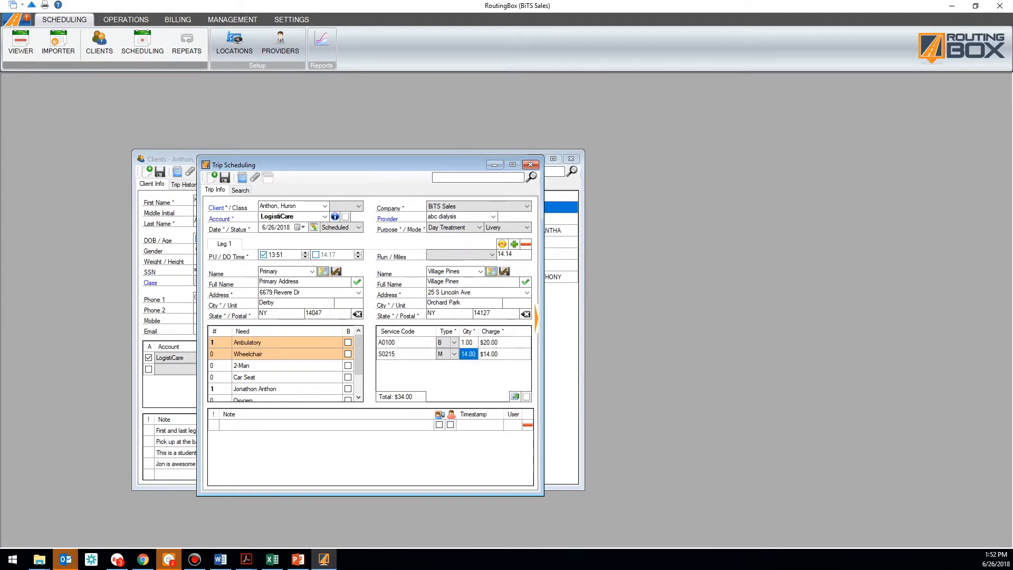
click(525, 314)
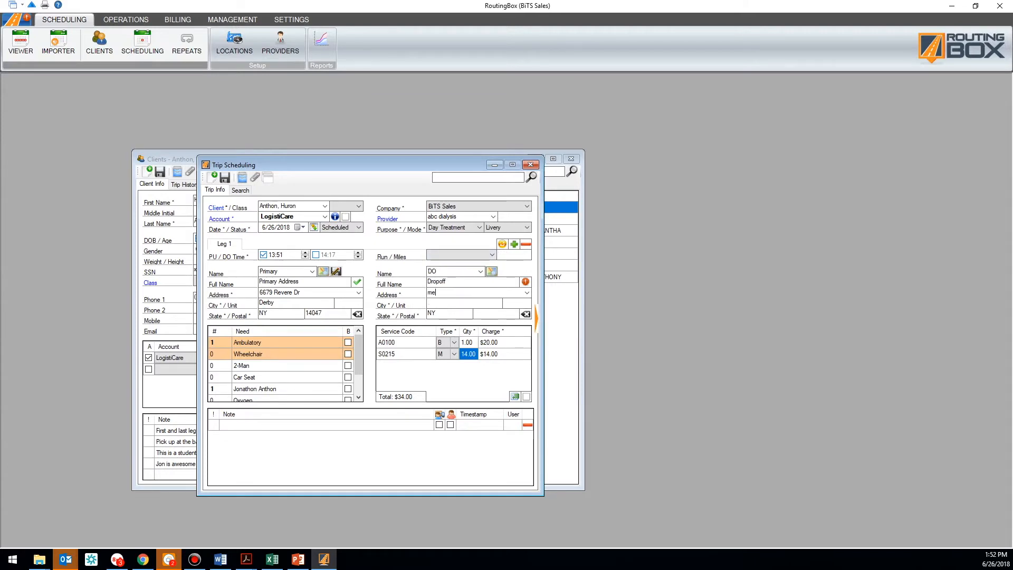
Set the drop-off to mercy hospital in Buffalo, validating it at 16.20 miles
text(mercy hospital)
click(457, 302)
text(buffalo)
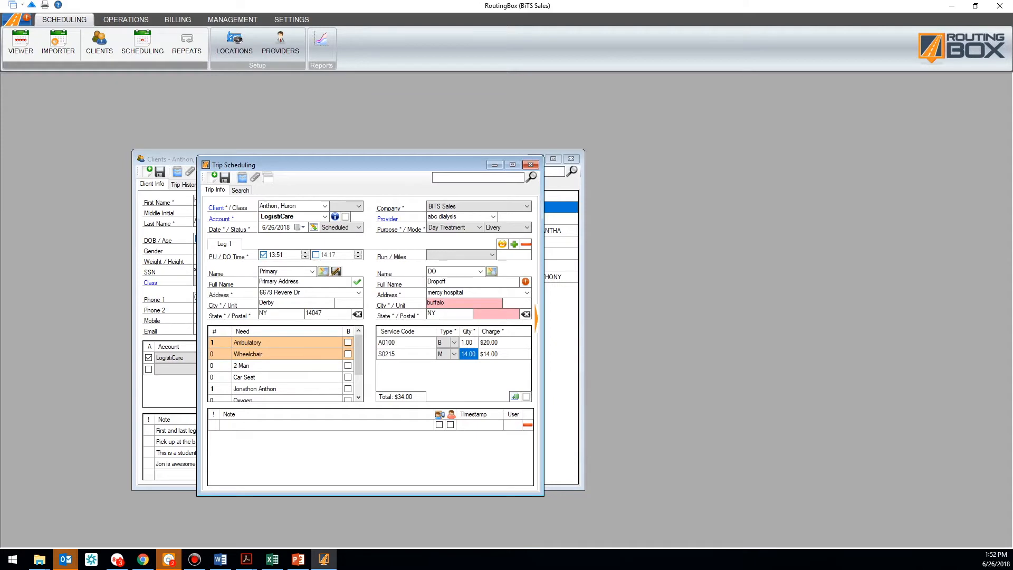
key(Tab)
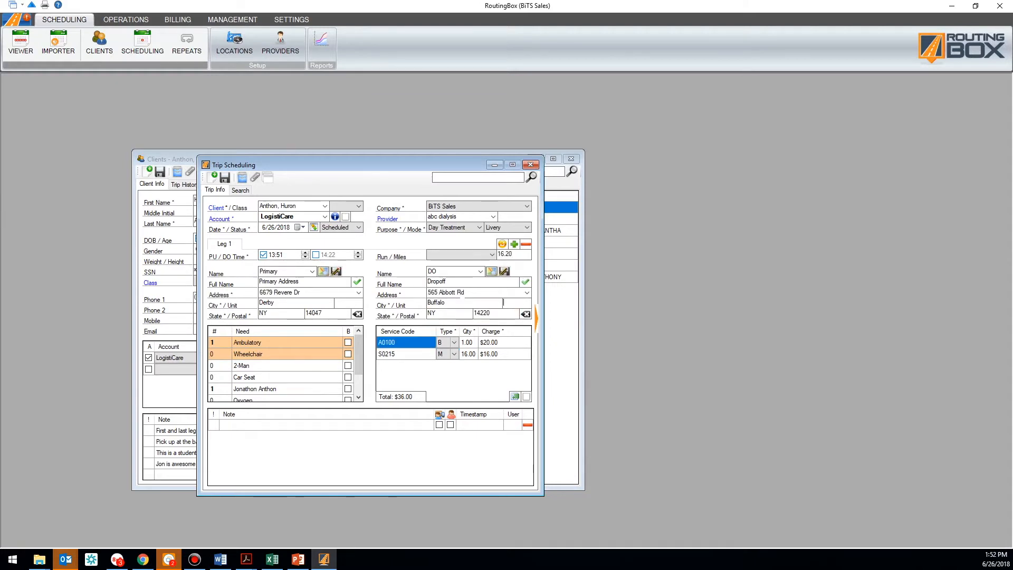
click(446, 292)
click(447, 293)
Fix the drop-off time instead of pickup and set it to 17:00
click(264, 255)
click(264, 255)
click(316, 254)
click(358, 253)
click(332, 255)
click(280, 256)
click(326, 256)
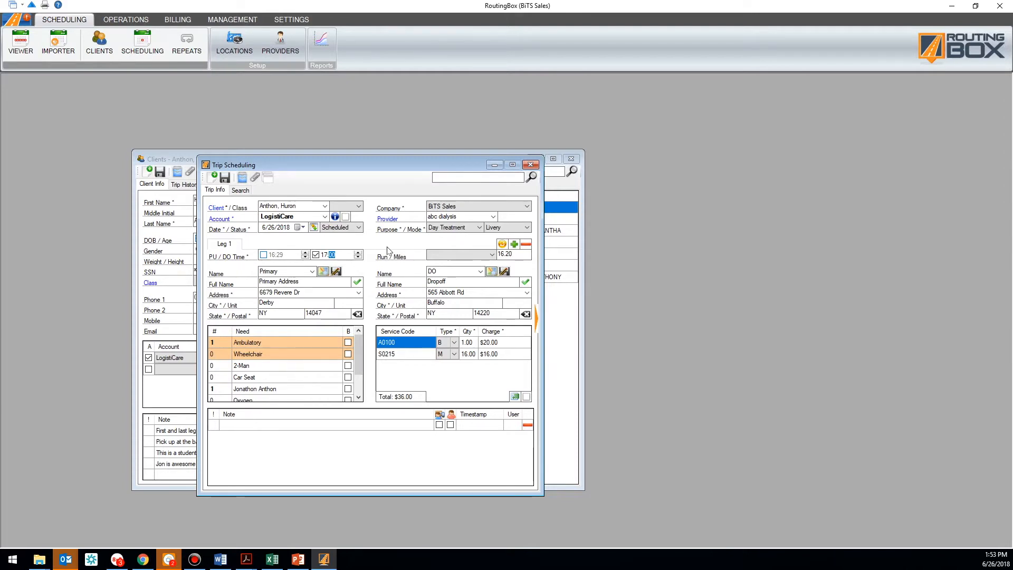
Change the trip mode to Ambulette (A0130 plus S0209, $62.00) and open its repeat-days settings
click(506, 228)
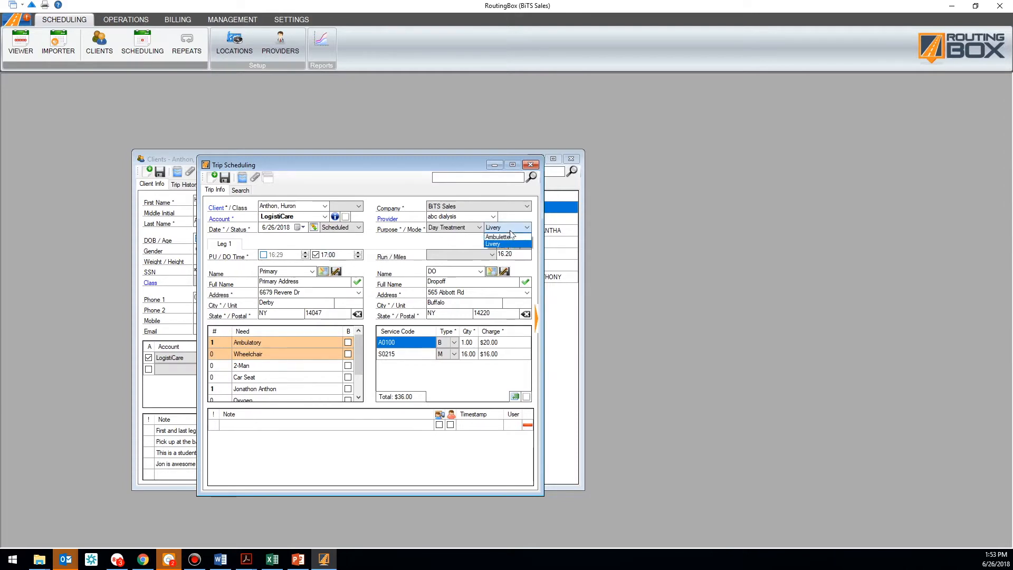
click(488, 239)
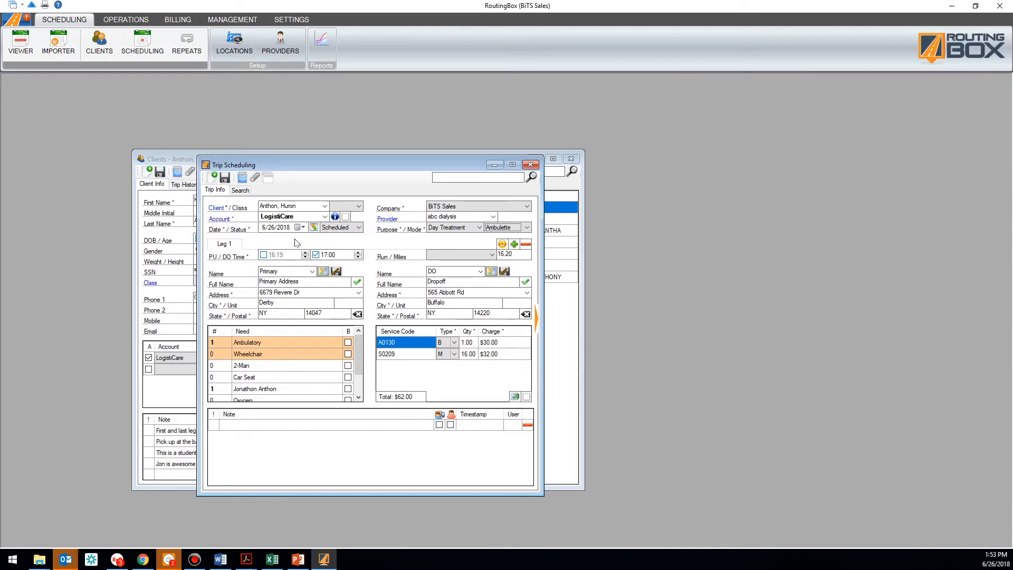
click(314, 227)
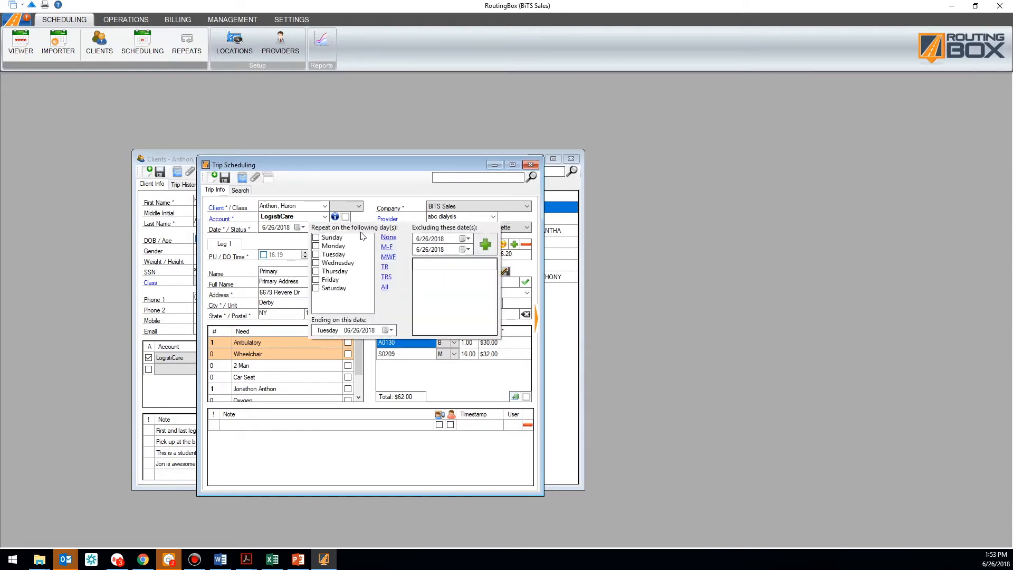
Make the trip repeat on all seven days of the week
click(385, 267)
click(388, 258)
click(333, 255)
click(332, 272)
click(332, 287)
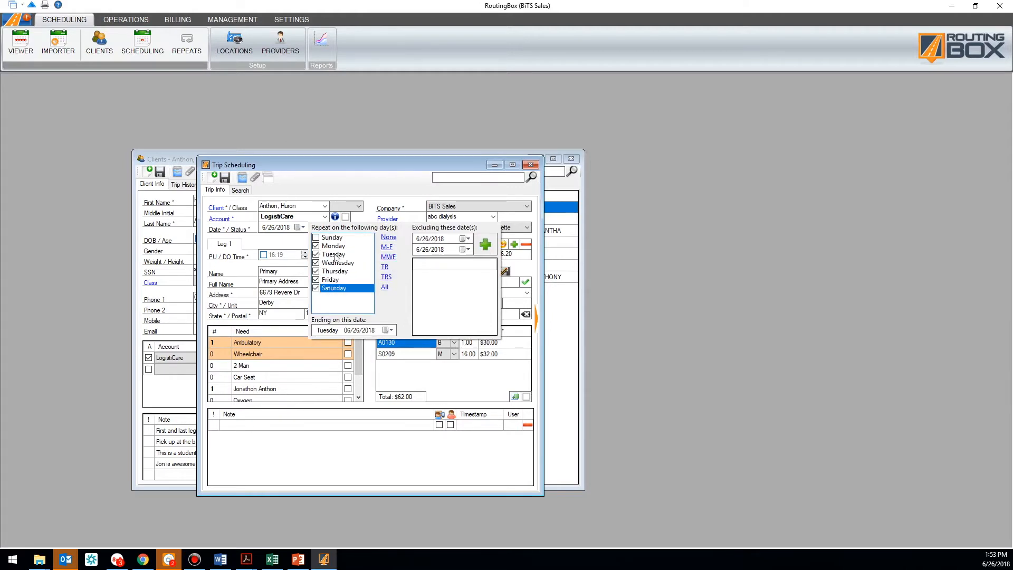
click(335, 238)
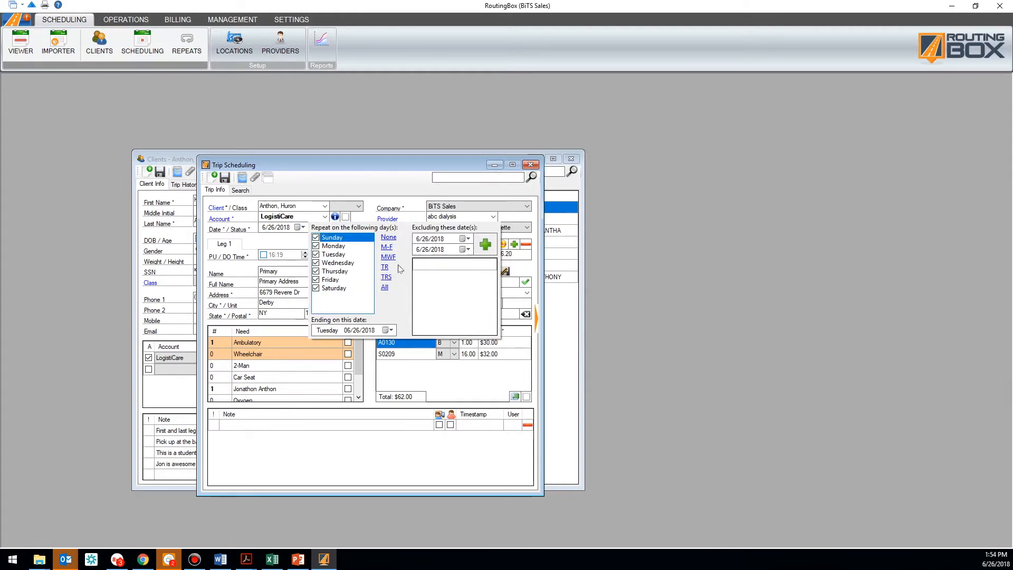
Set the repeat ending date to 12/31/2018
click(388, 331)
click(424, 345)
click(423, 345)
click(423, 345)
click(424, 346)
click(424, 345)
click(424, 345)
click(338, 405)
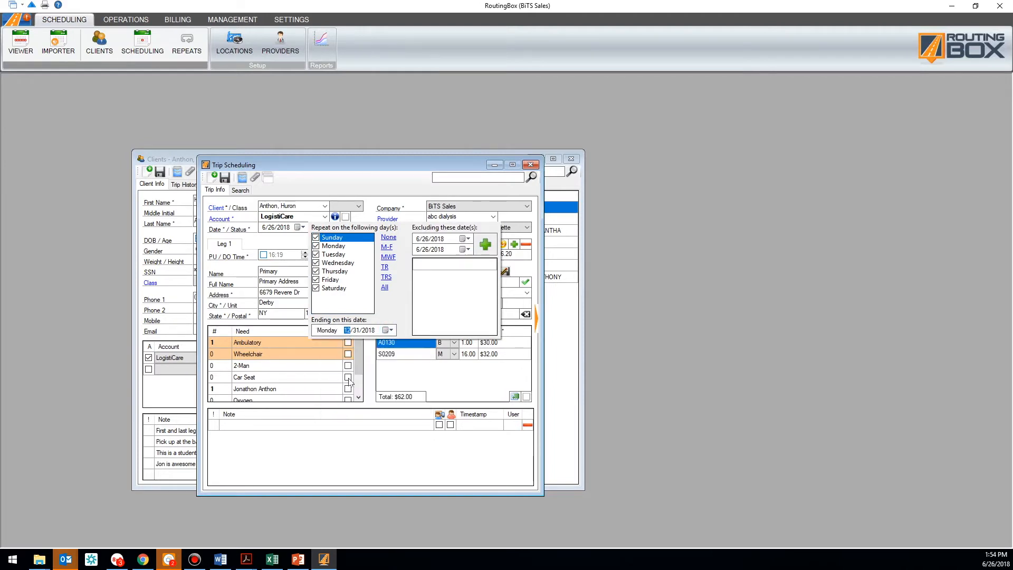
Exclude 7/2/2018 through 7/6/2018 from the repeats and close the repeat settings
click(466, 239)
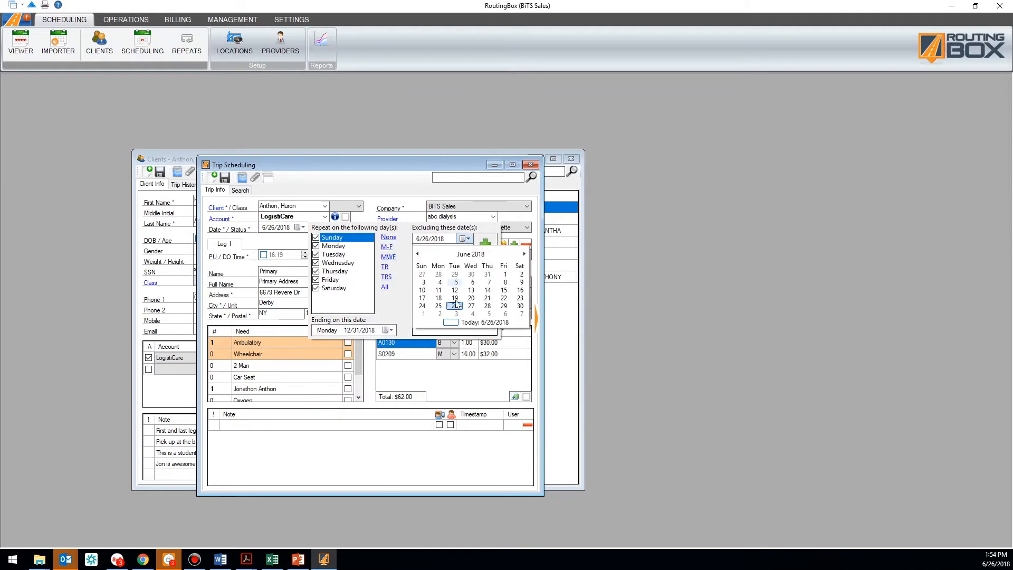
click(439, 314)
click(468, 249)
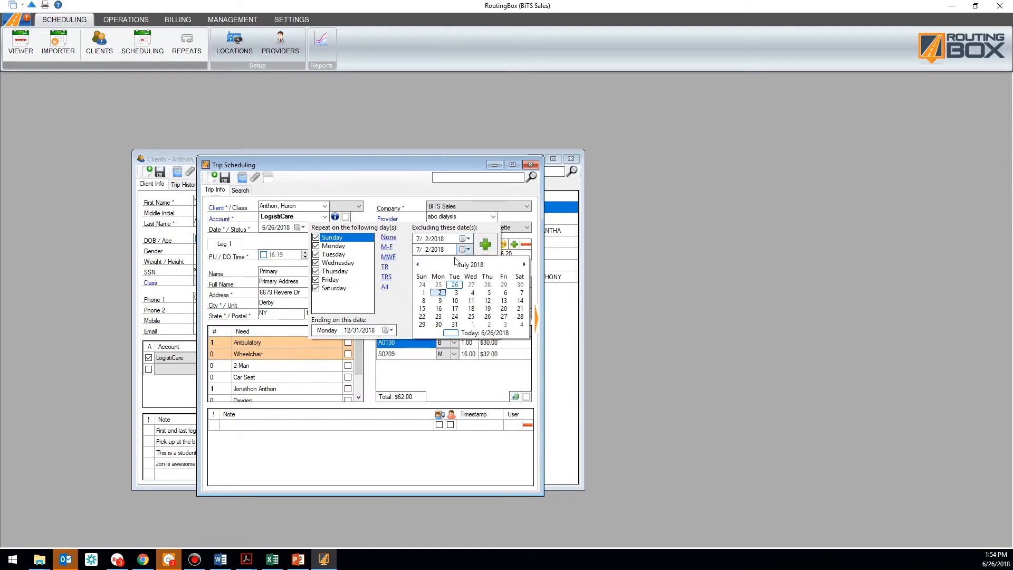
click(504, 294)
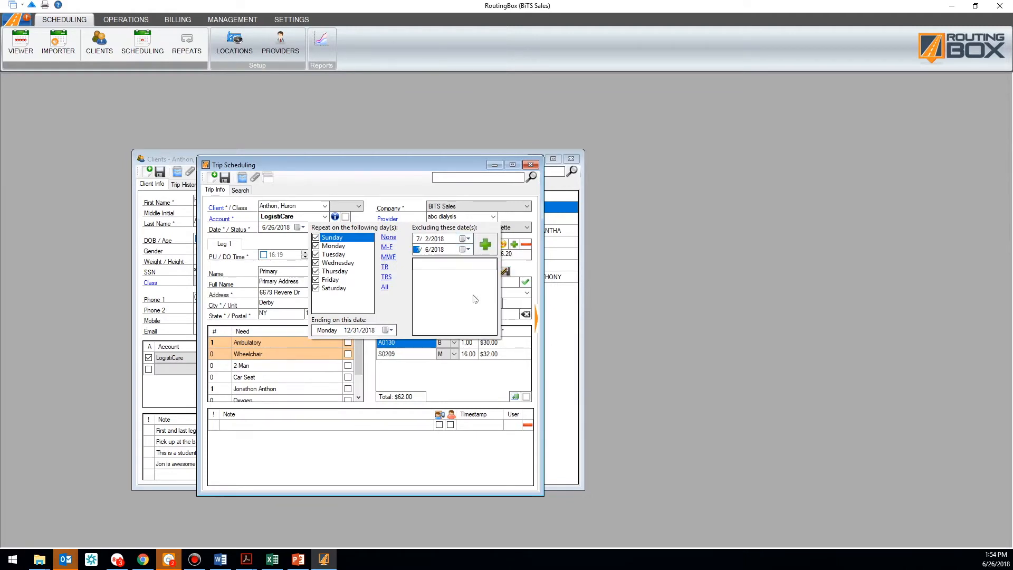
click(485, 244)
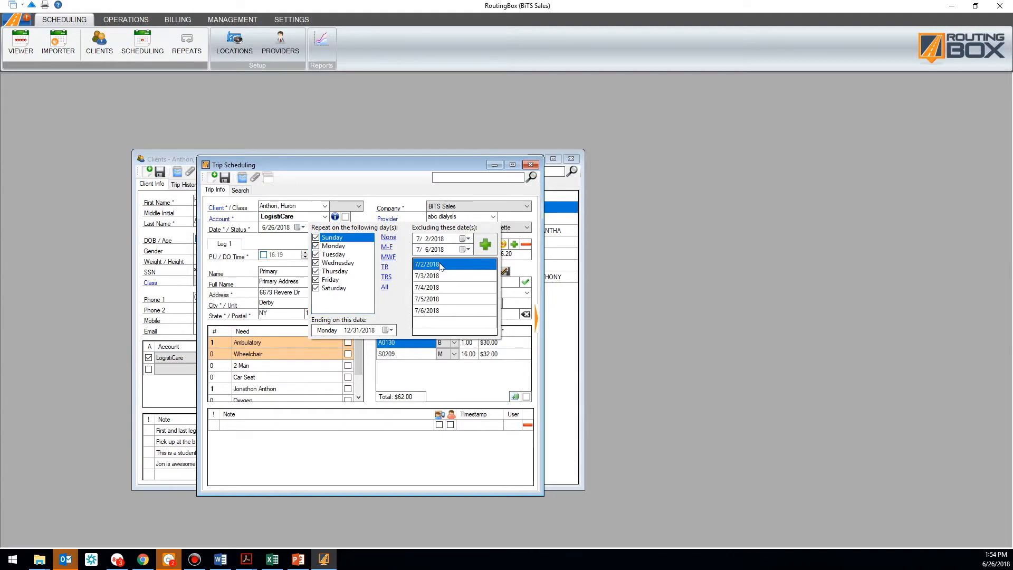
click(392, 194)
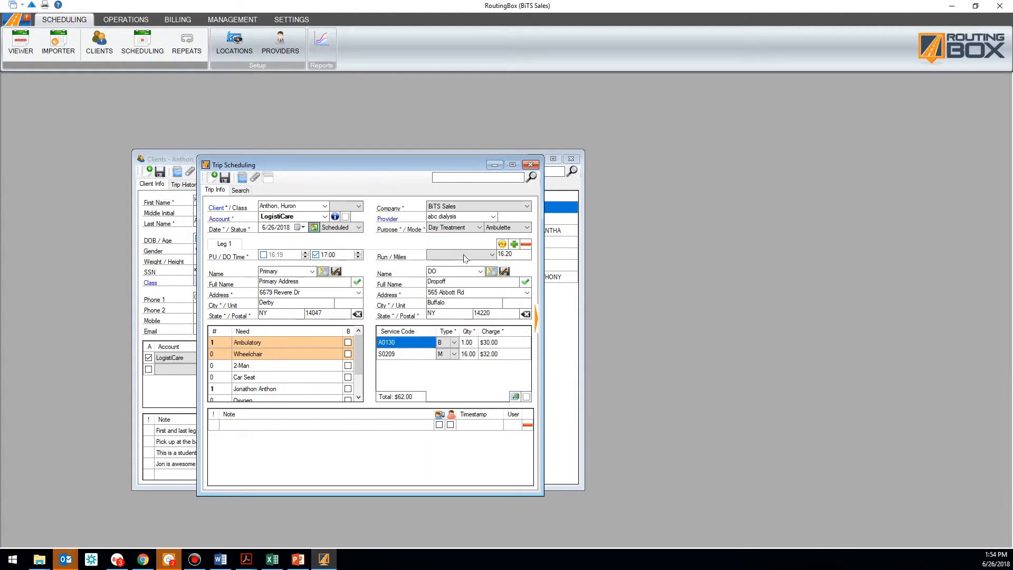
Add a Scheduled return leg with an 18:00 pickup and adjust its times and S0209 quantity
click(502, 245)
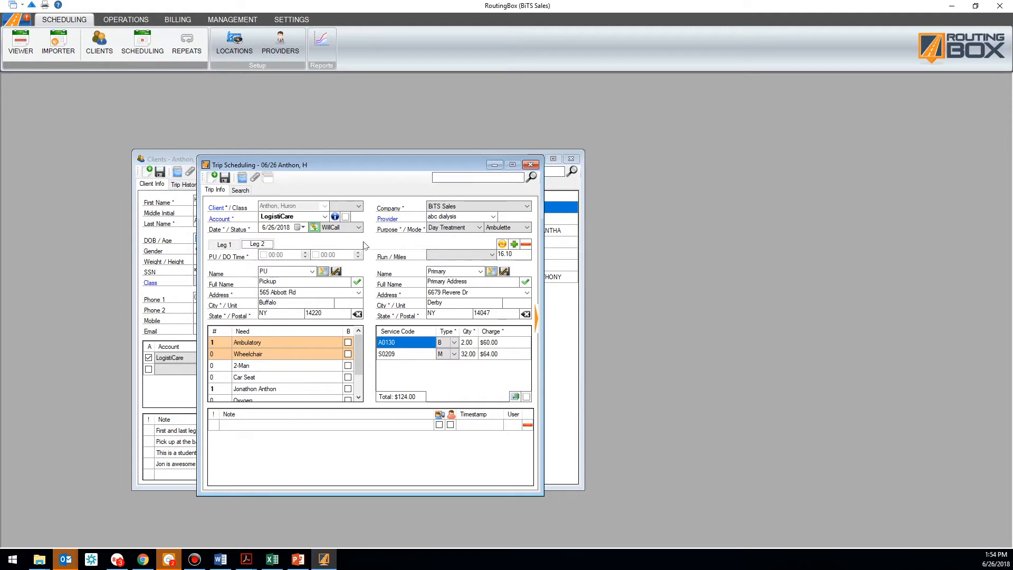
click(358, 228)
click(343, 242)
click(271, 258)
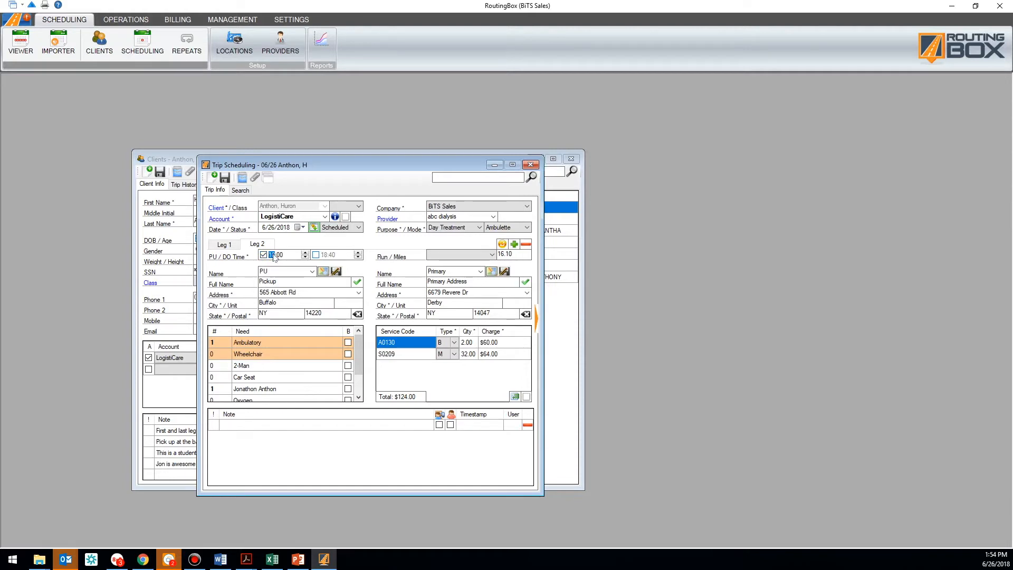
click(332, 256)
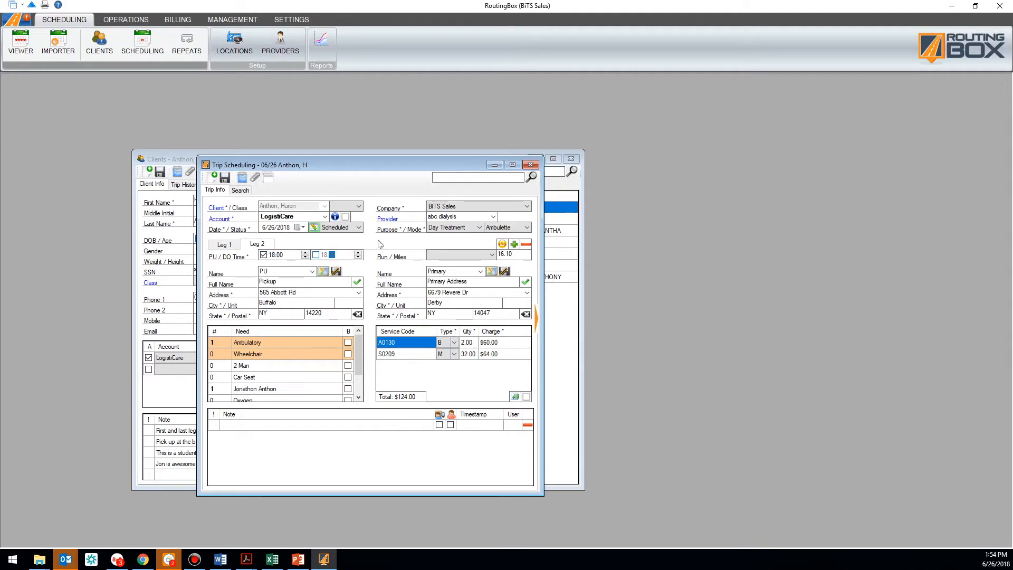
click(469, 354)
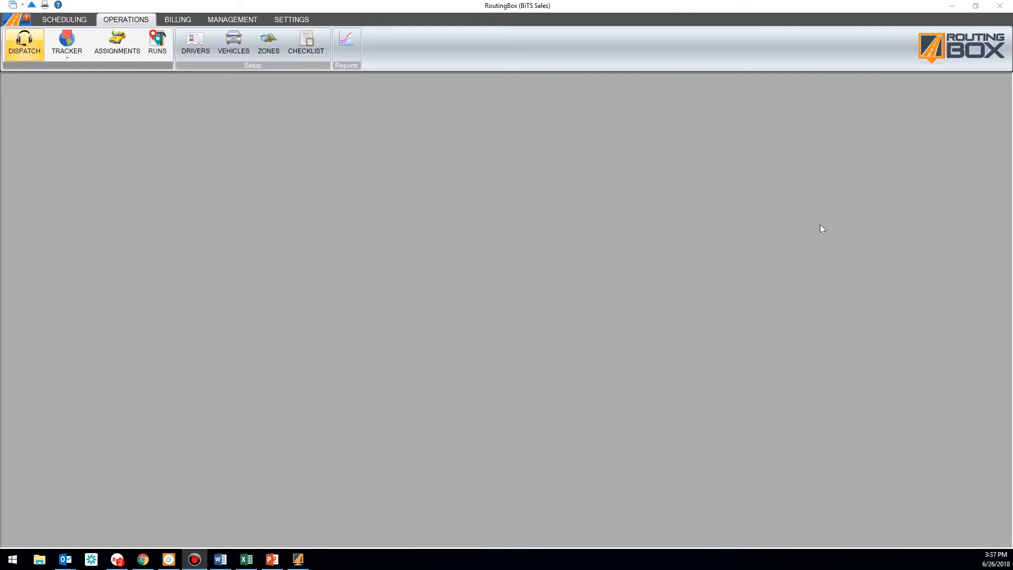
Assign every 6/26/2018 driver their typical vehicle and review the first assignment's start and end times
click(128, 56)
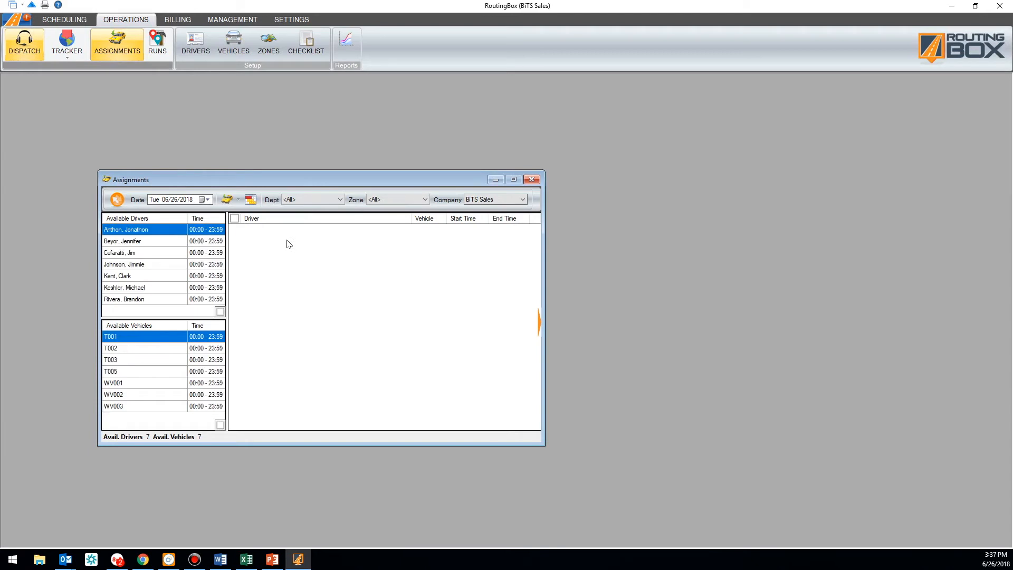
click(227, 199)
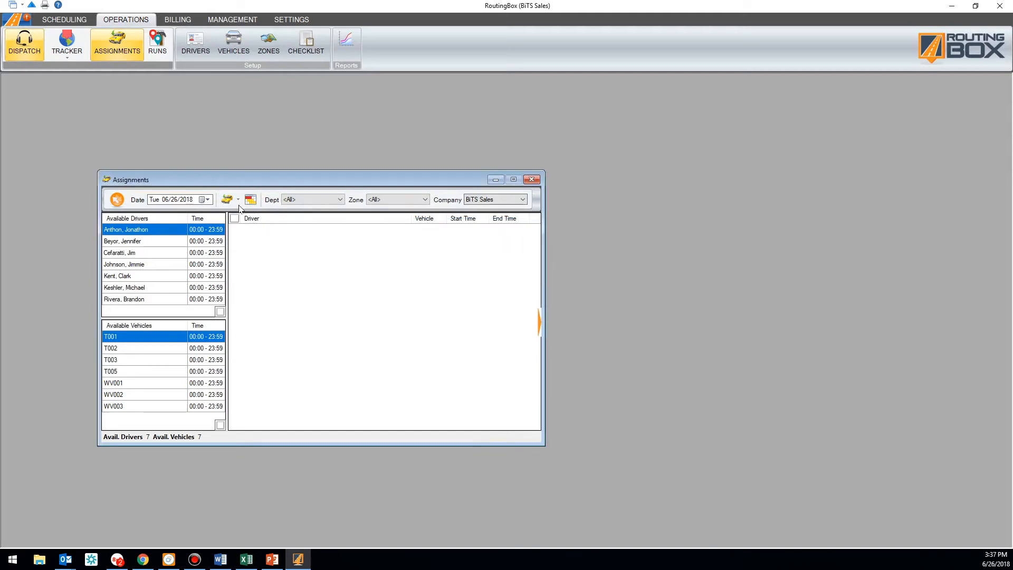
click(231, 199)
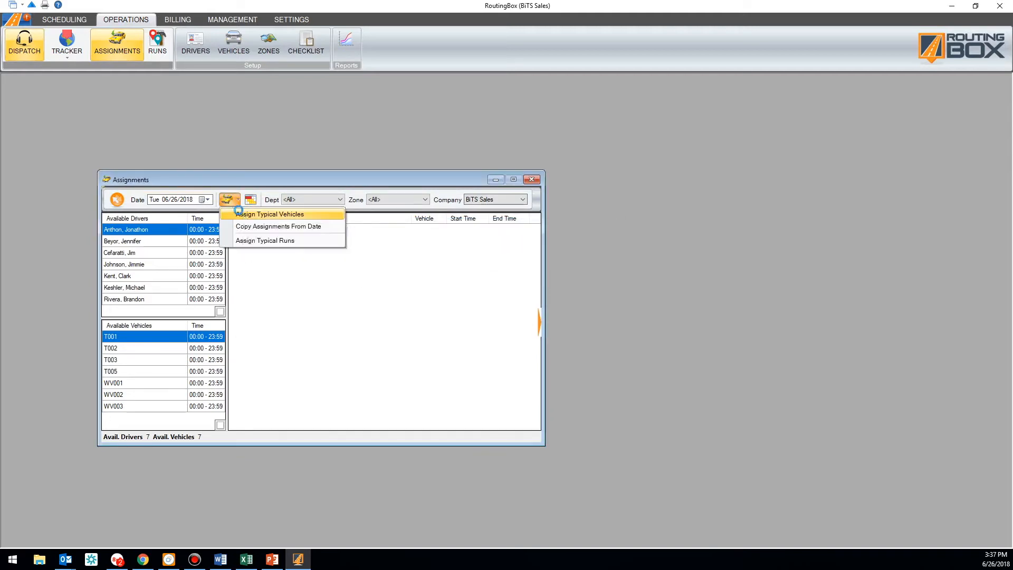
click(245, 215)
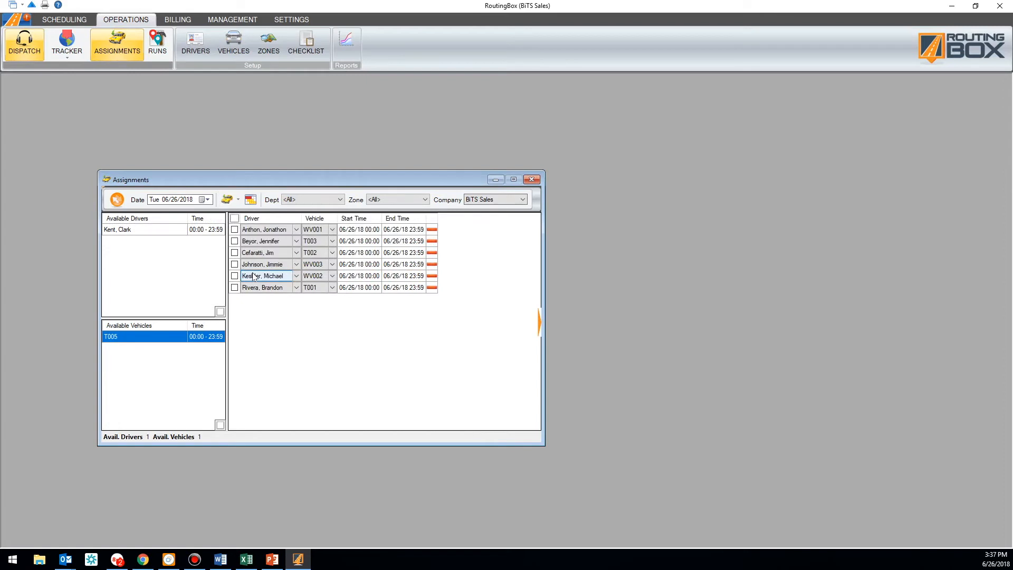
click(372, 230)
click(424, 230)
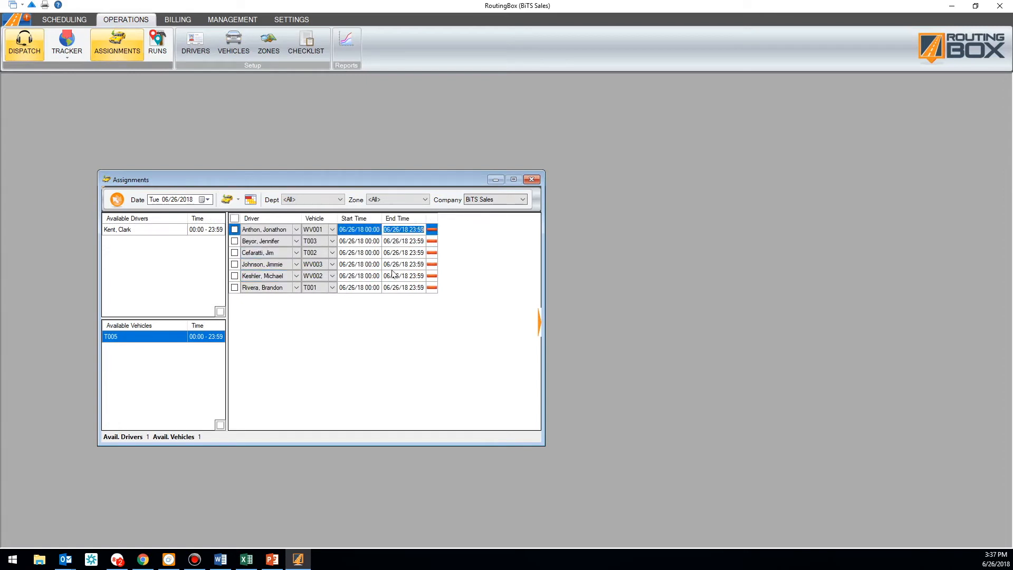
Put the last driver on vehicle T005, delete the third driver's assignment, and close Assignments
click(332, 288)
click(318, 325)
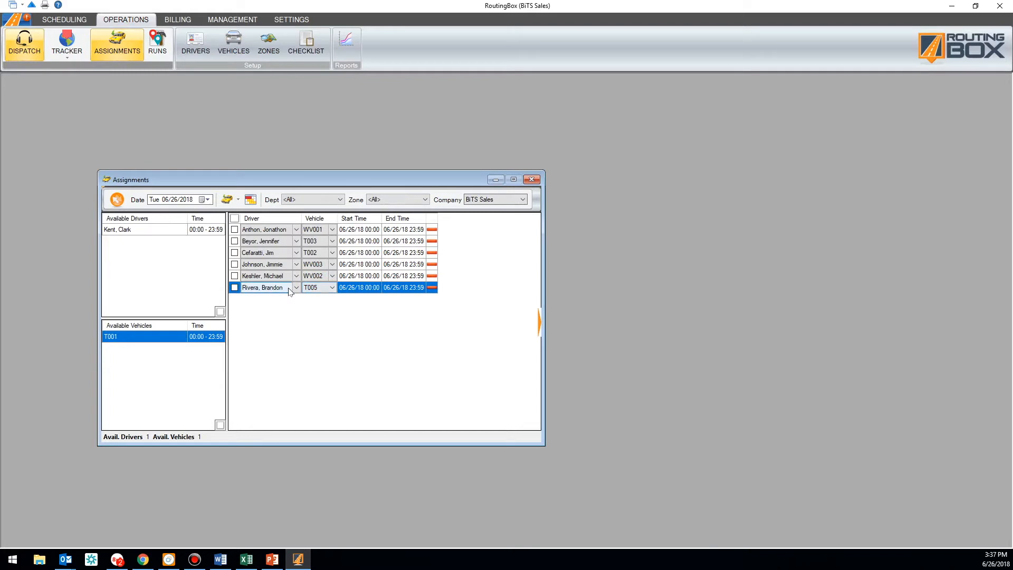
click(431, 252)
click(528, 319)
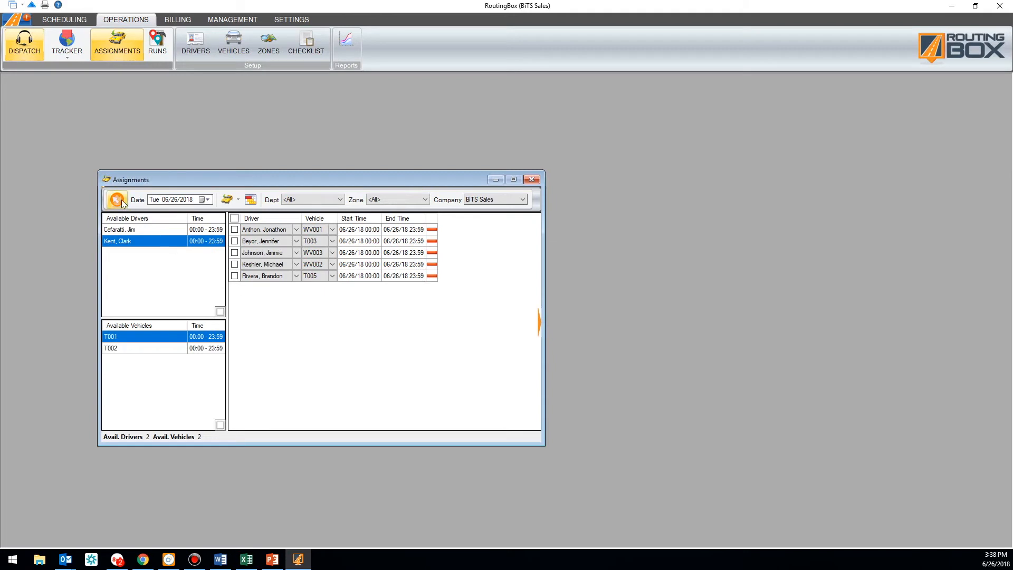
click(532, 181)
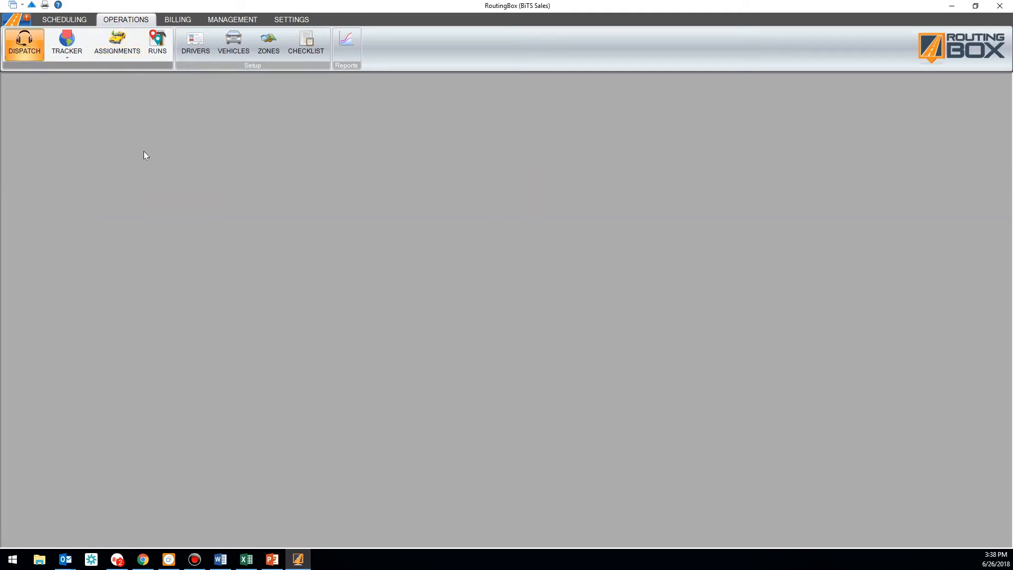
Maximize the Dispatching window and show the Account and Run columns in the trip grid
drag(213, 196, 221, 156)
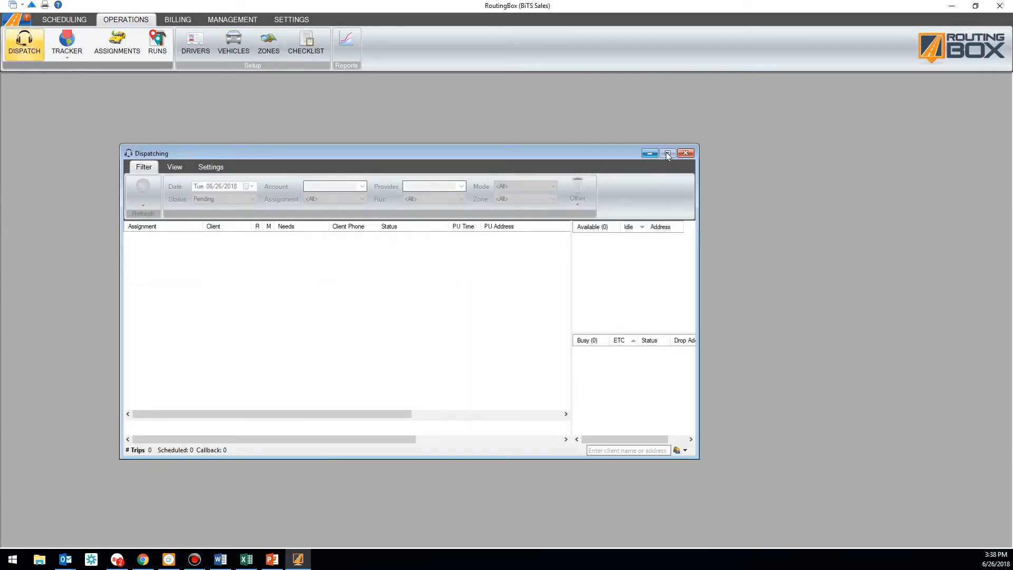
click(667, 154)
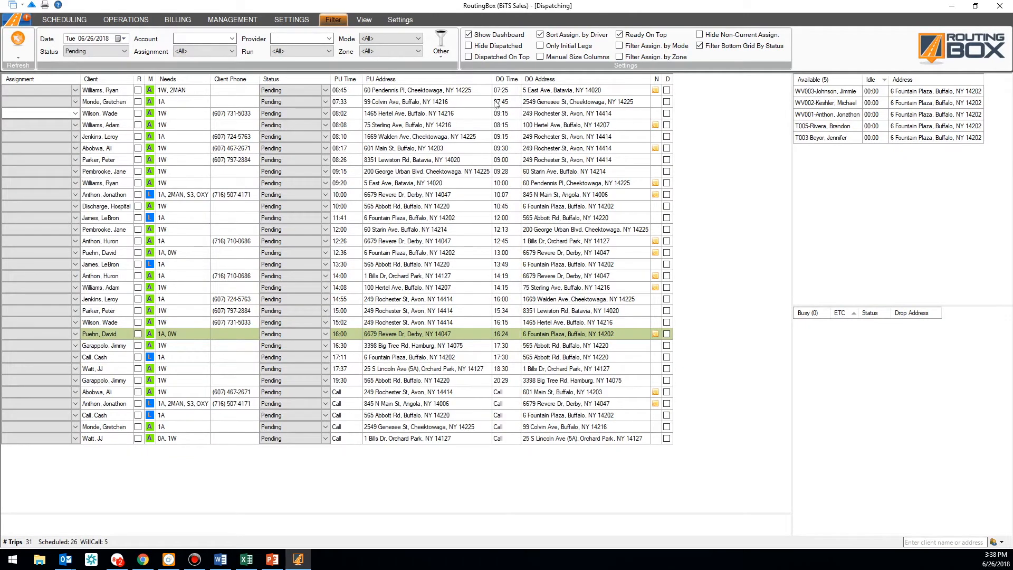
click(367, 20)
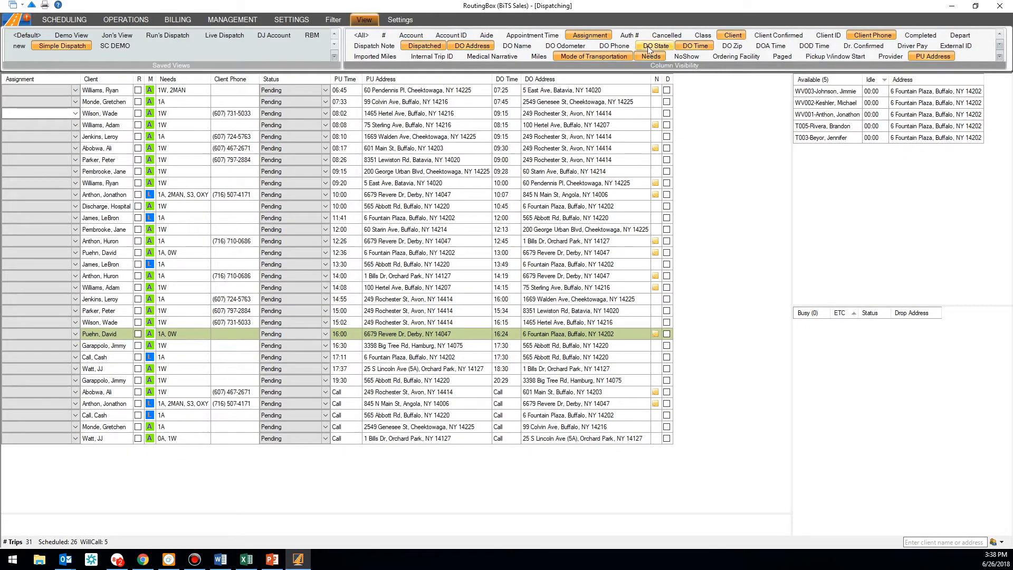
click(412, 35)
click(838, 57)
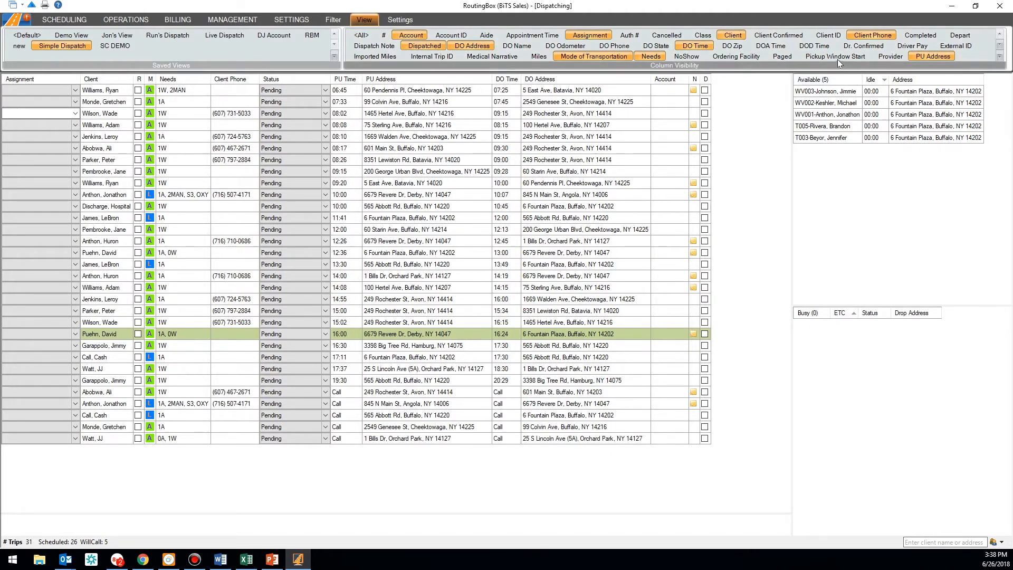
scroll(887, 53, down, 2)
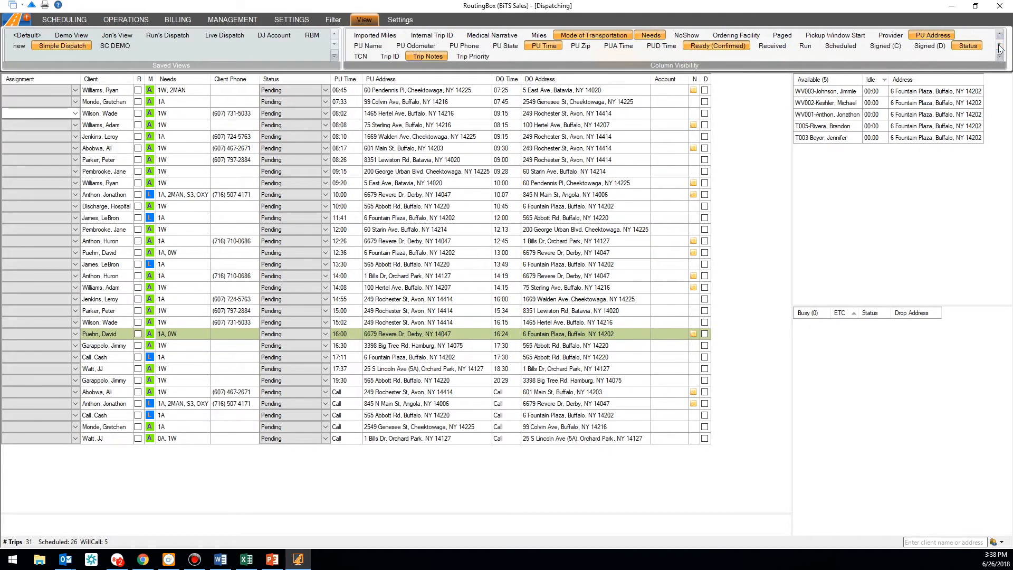
click(807, 45)
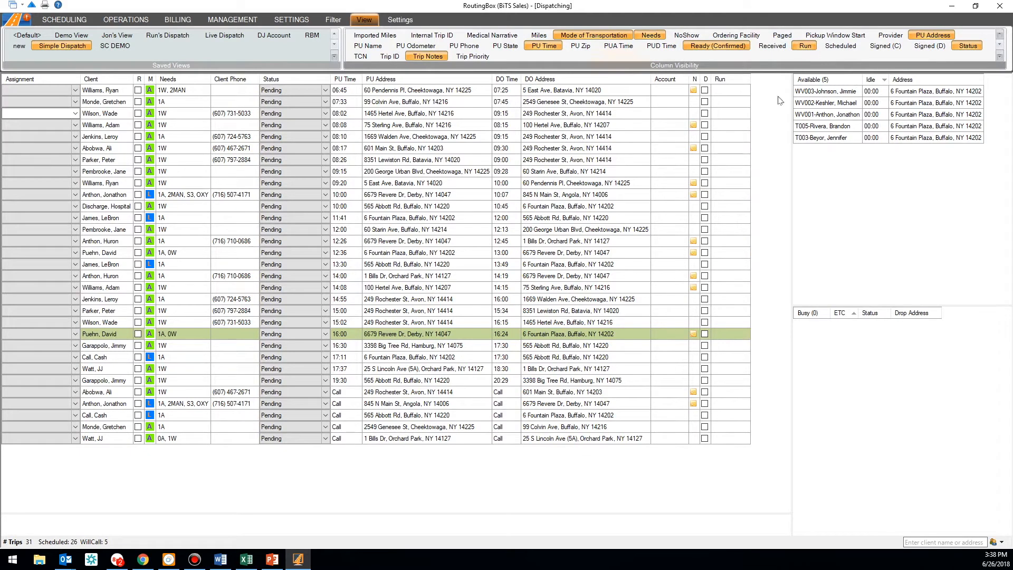
click(739, 148)
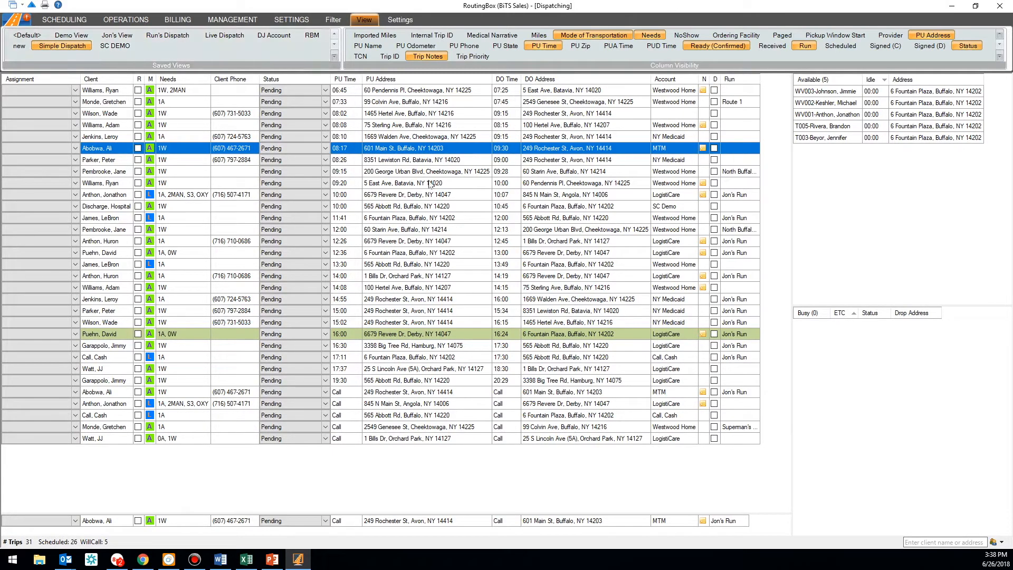
Assign vehicle WV002 to the 06:45 trip and T003 to the 07:33 trip
click(76, 90)
click(76, 91)
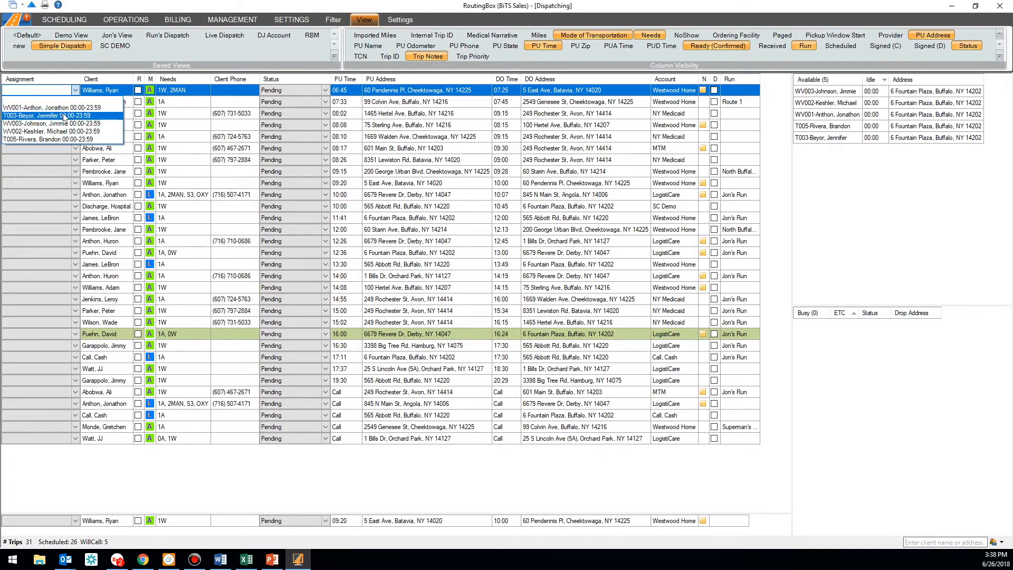
click(62, 133)
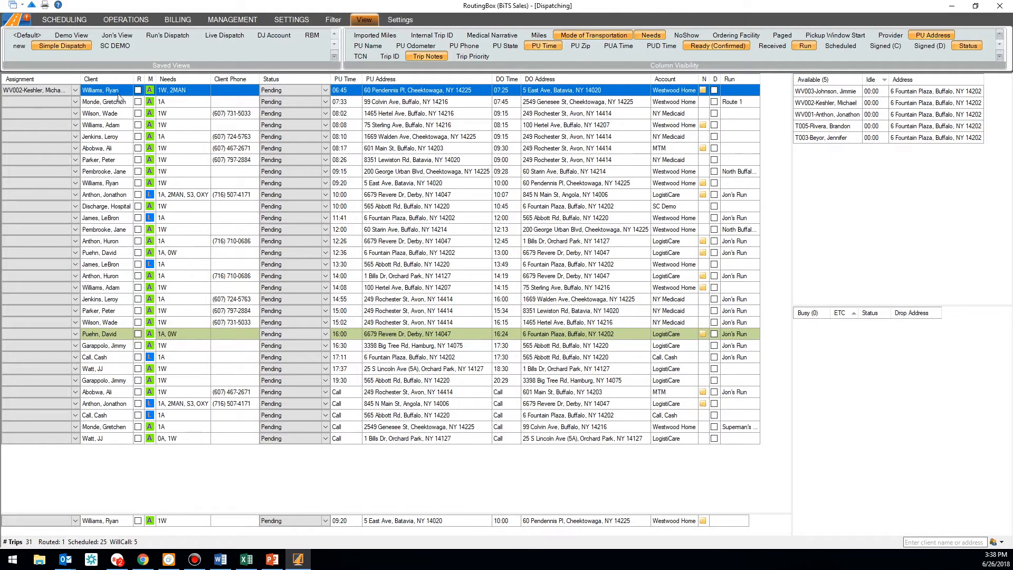
click(74, 102)
click(74, 102)
click(55, 128)
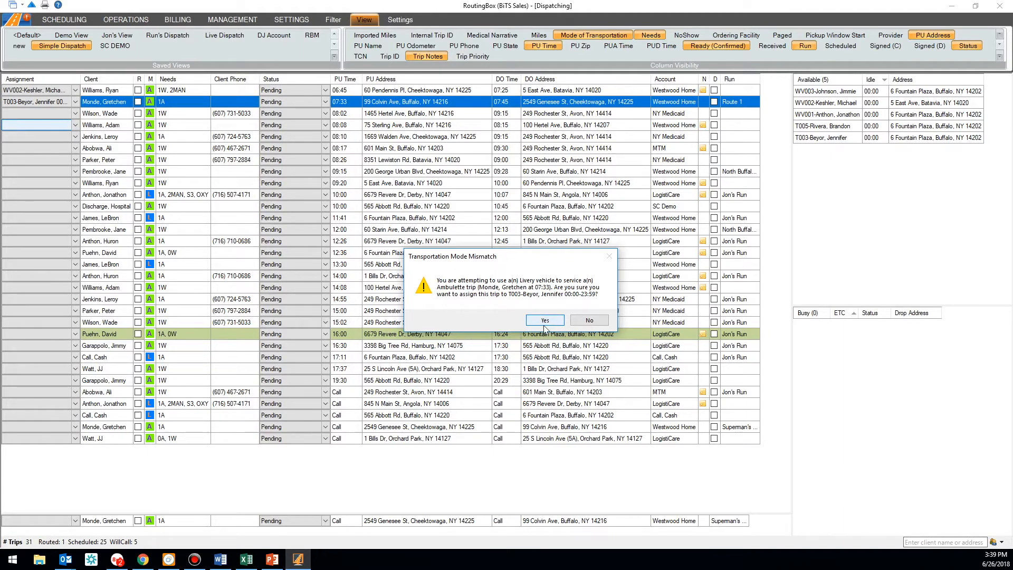
Confirm T003 for the 07:33 trip, then assign WV003 to 08:02 and WV001 to 08:08
click(552, 323)
click(74, 113)
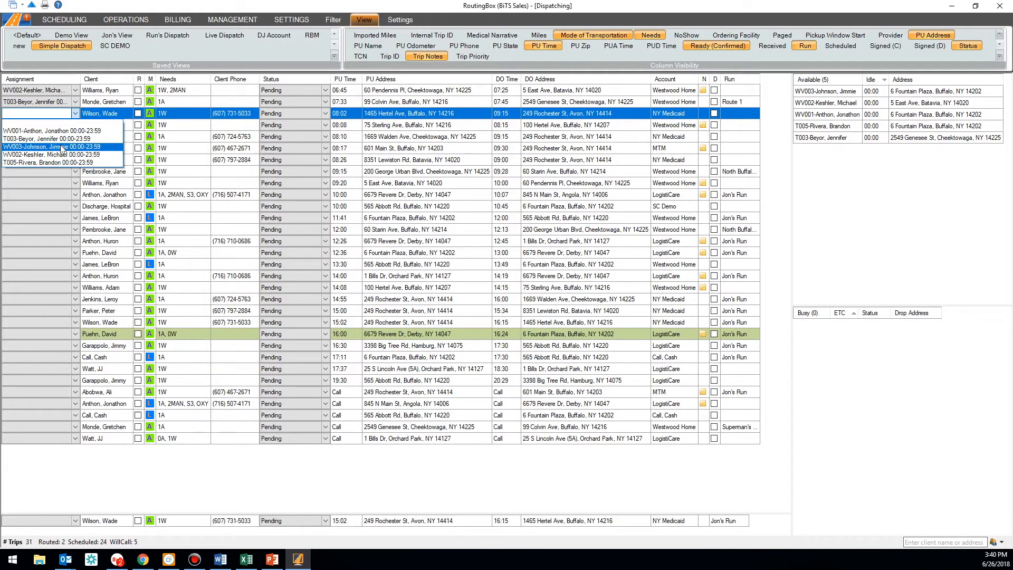
click(62, 147)
click(57, 125)
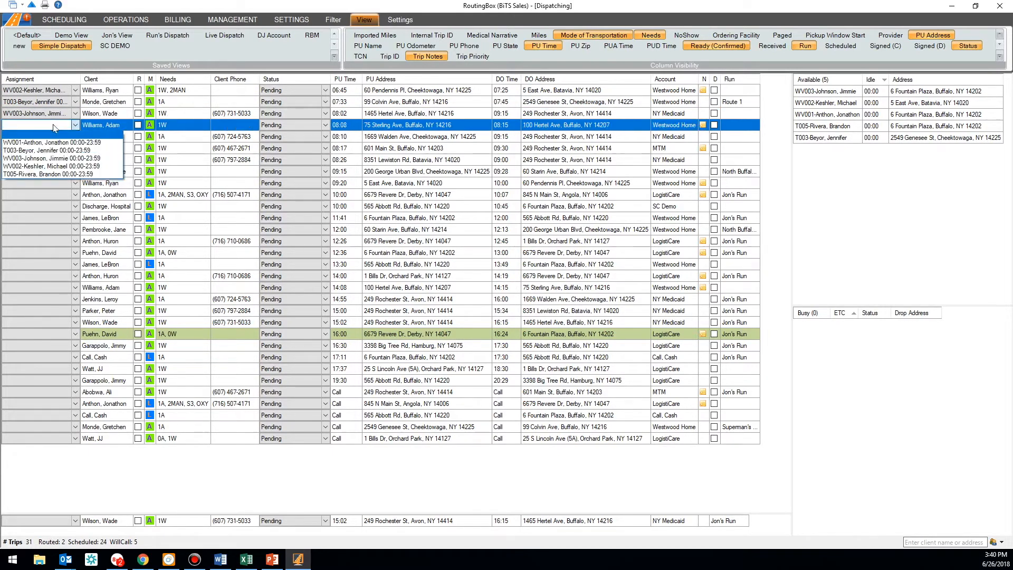
click(53, 143)
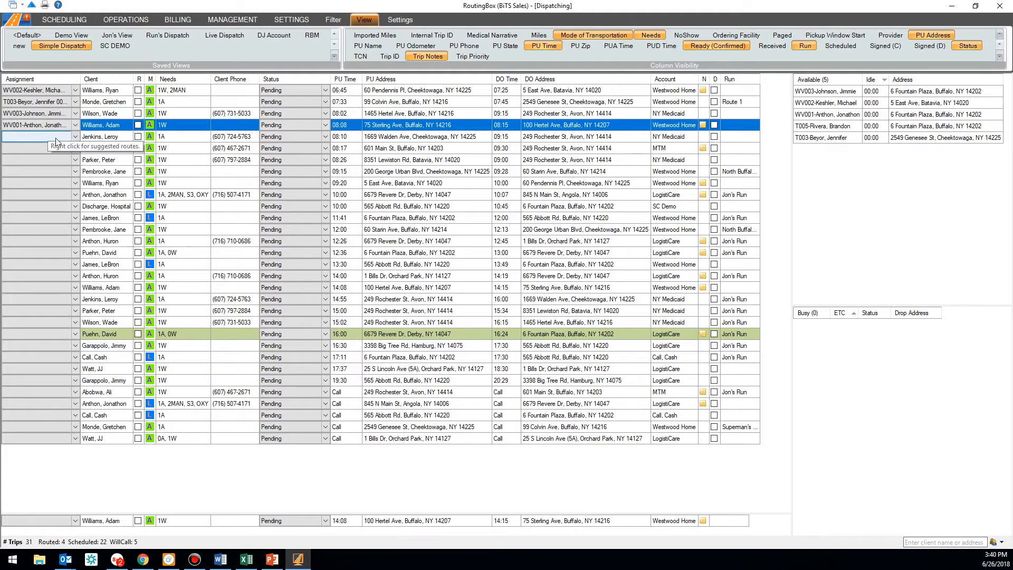
Assign T005 to the 08:10 trip, accepting the mode mismatch, and show the Filter options
click(55, 138)
click(55, 138)
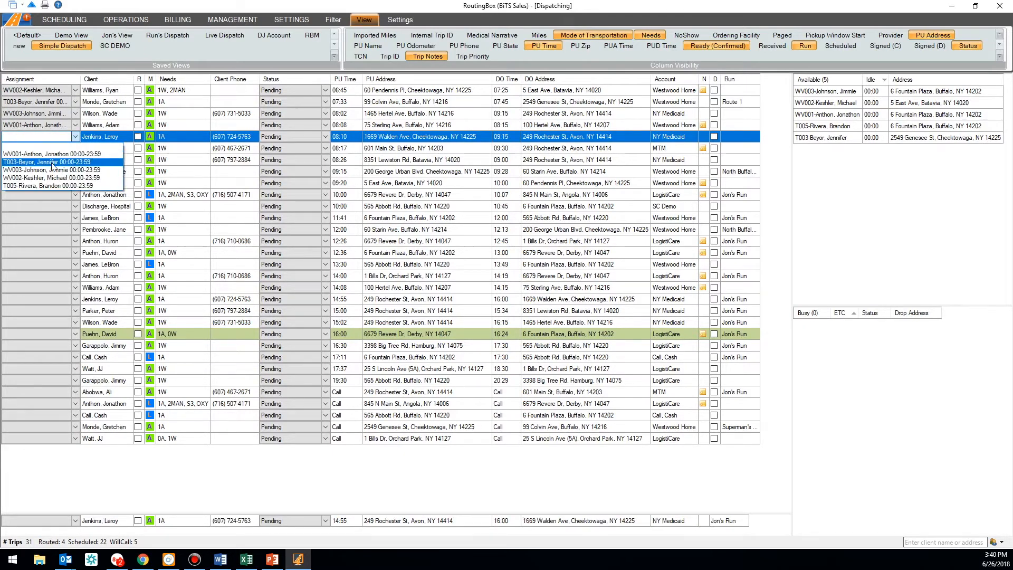
click(51, 186)
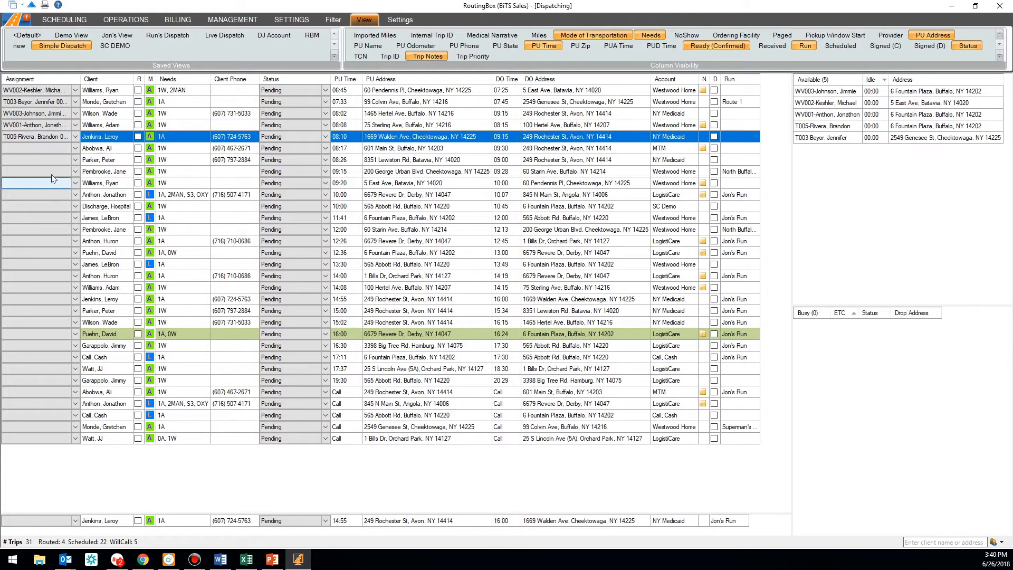
click(59, 151)
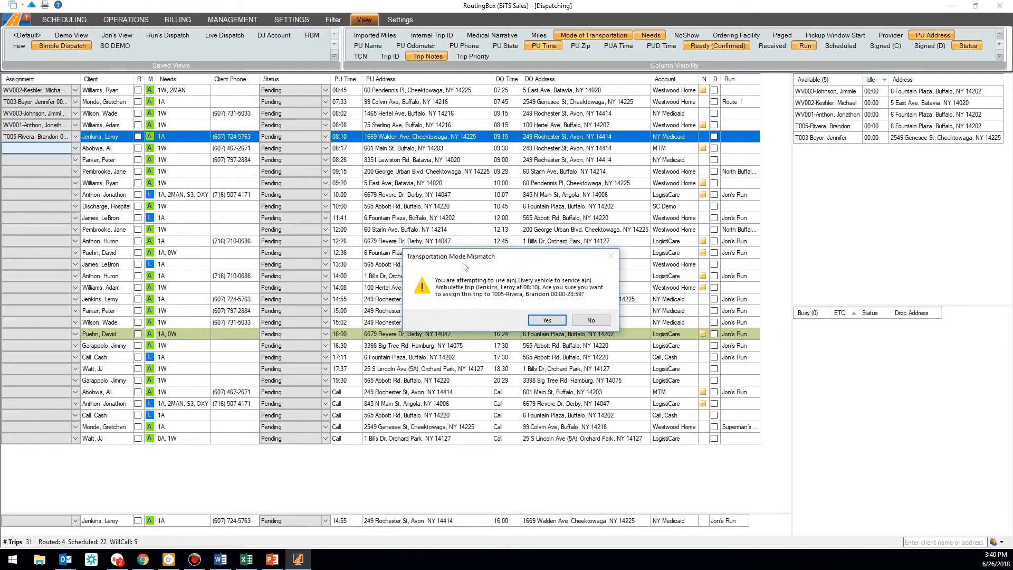
click(547, 320)
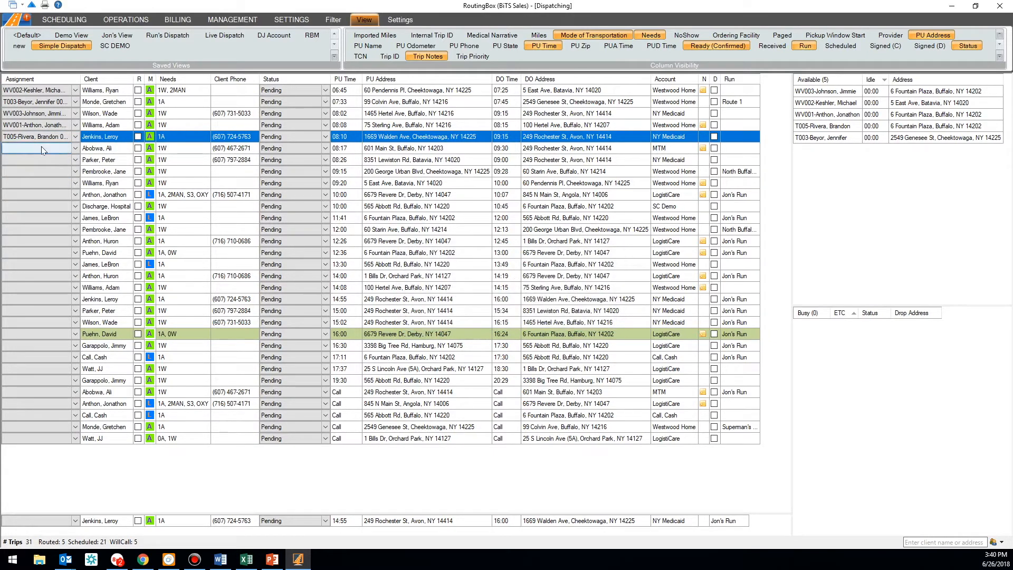
click(333, 19)
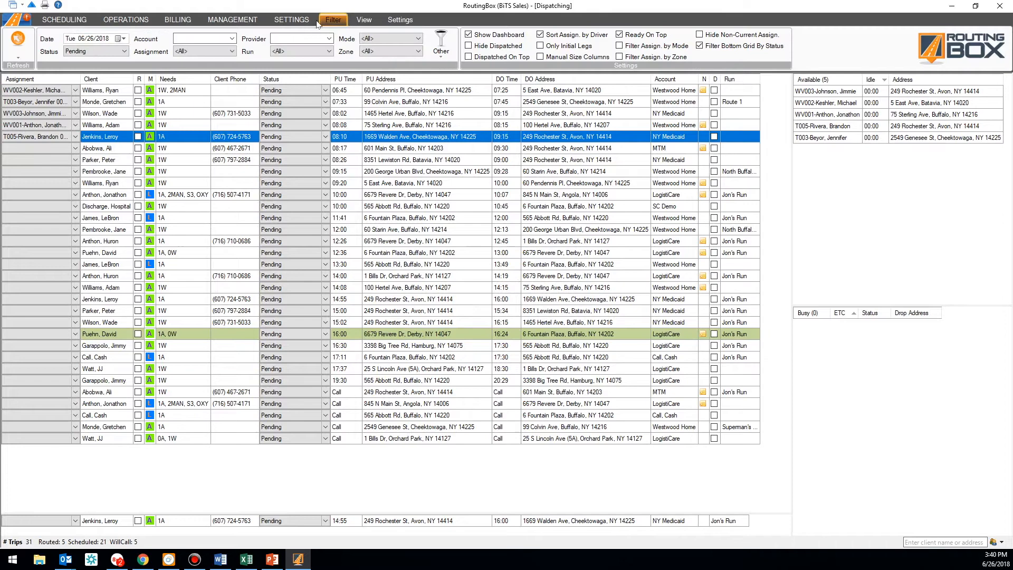
click(375, 41)
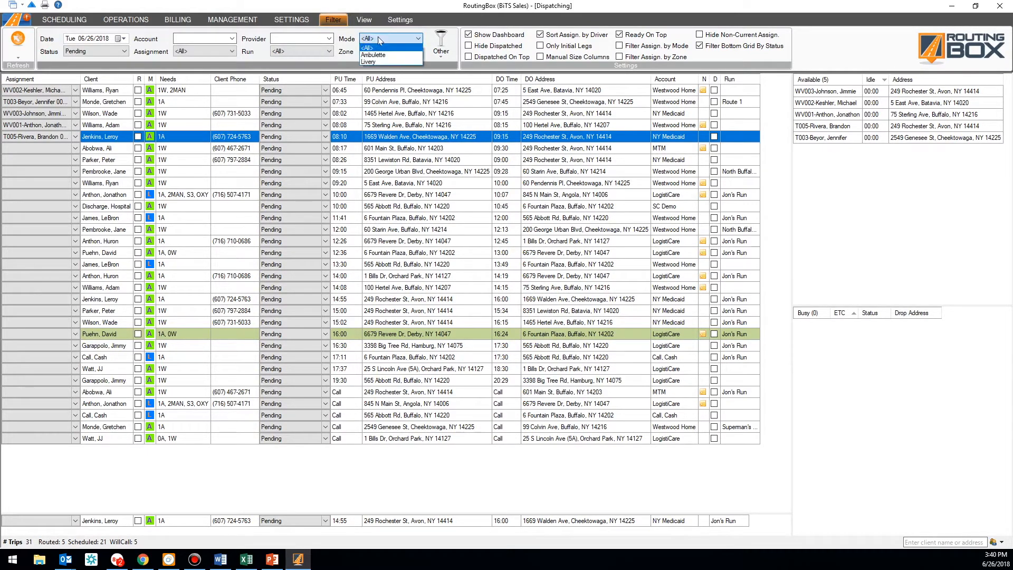
click(365, 49)
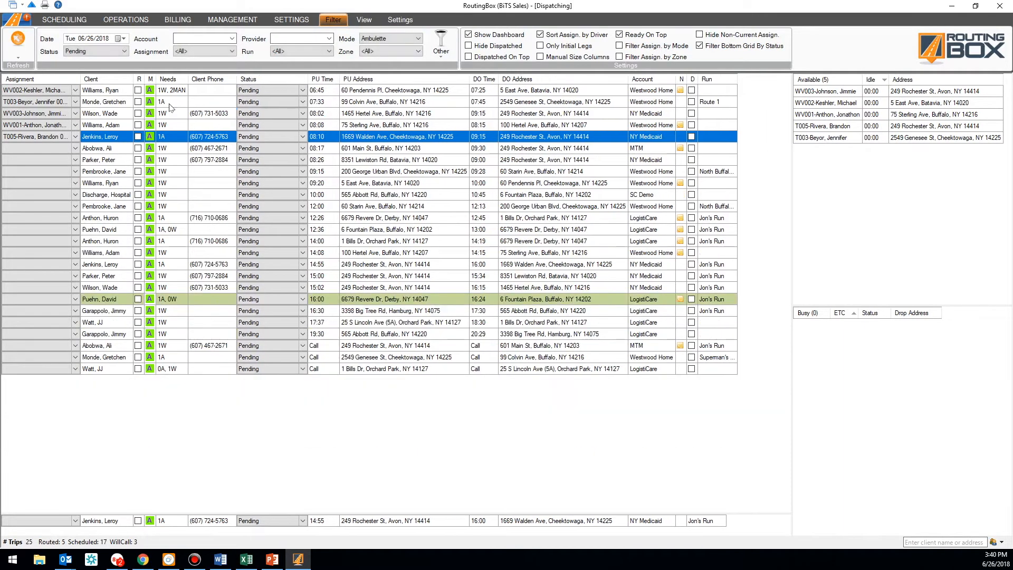
click(387, 41)
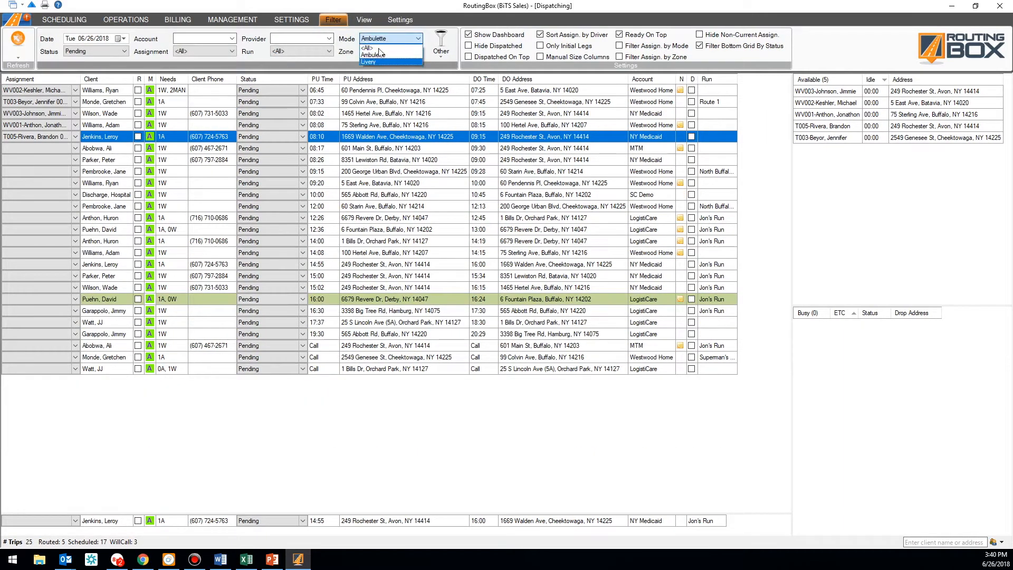
click(374, 50)
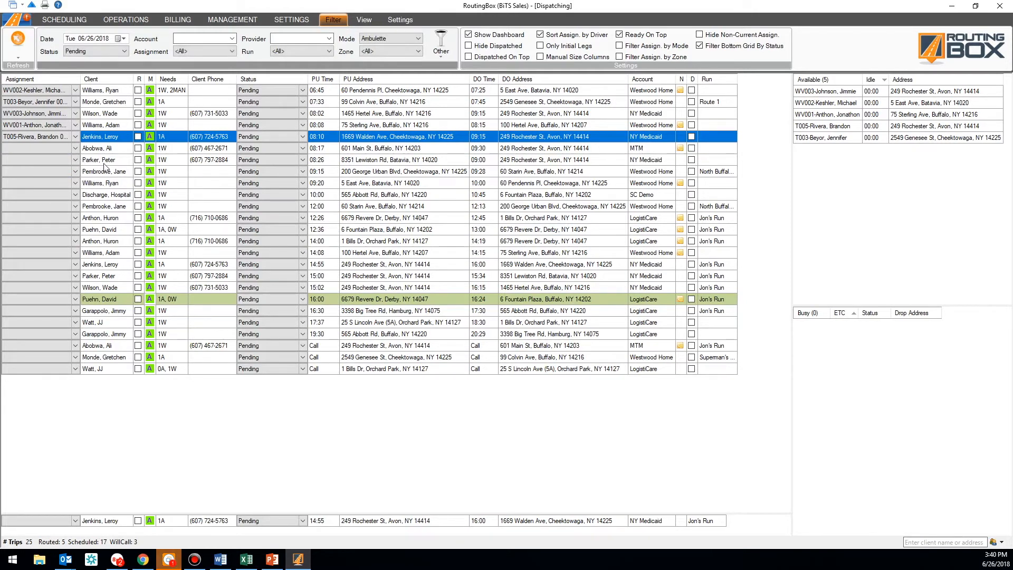
click(380, 39)
click(373, 49)
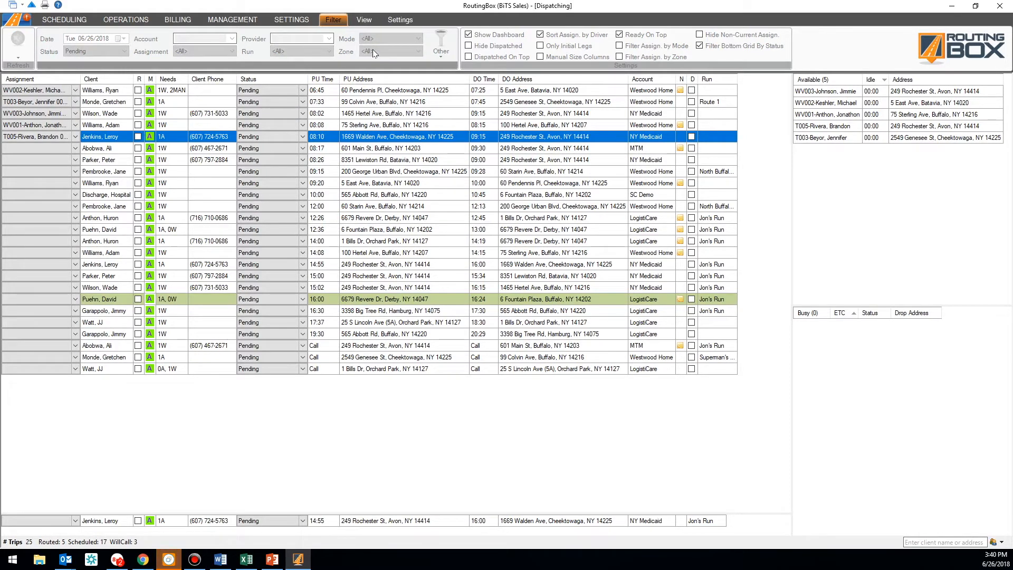
Filter the Dispatching grid to zone A
click(374, 53)
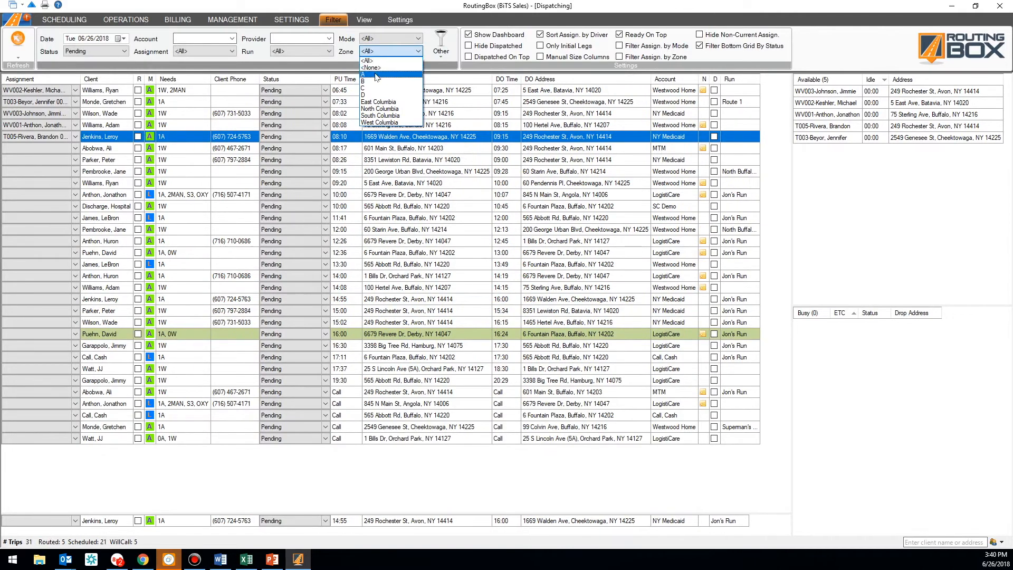
click(377, 75)
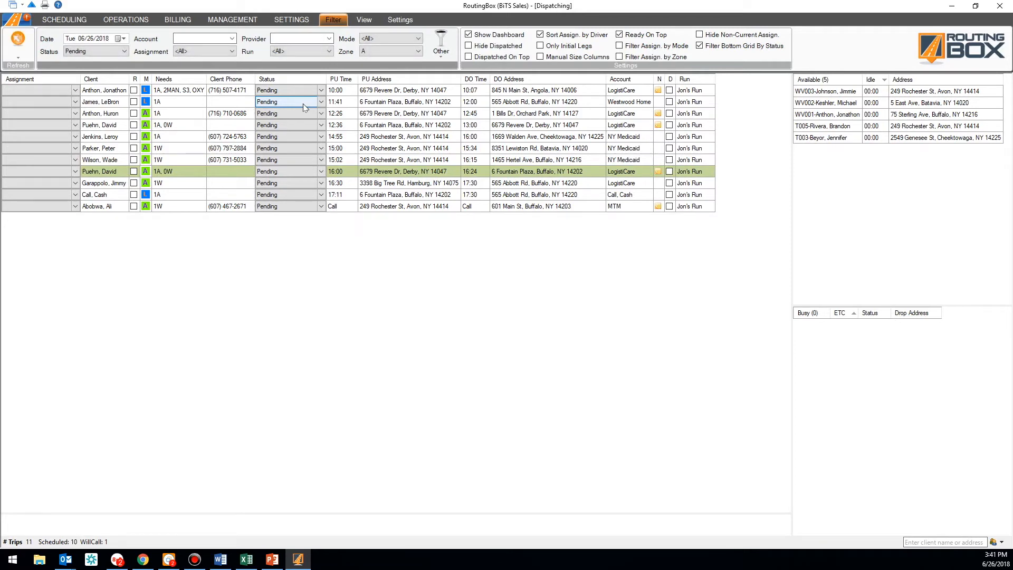
Assign WV001 to the 10:00 Derby trip, accepting the mode mismatch
click(64, 94)
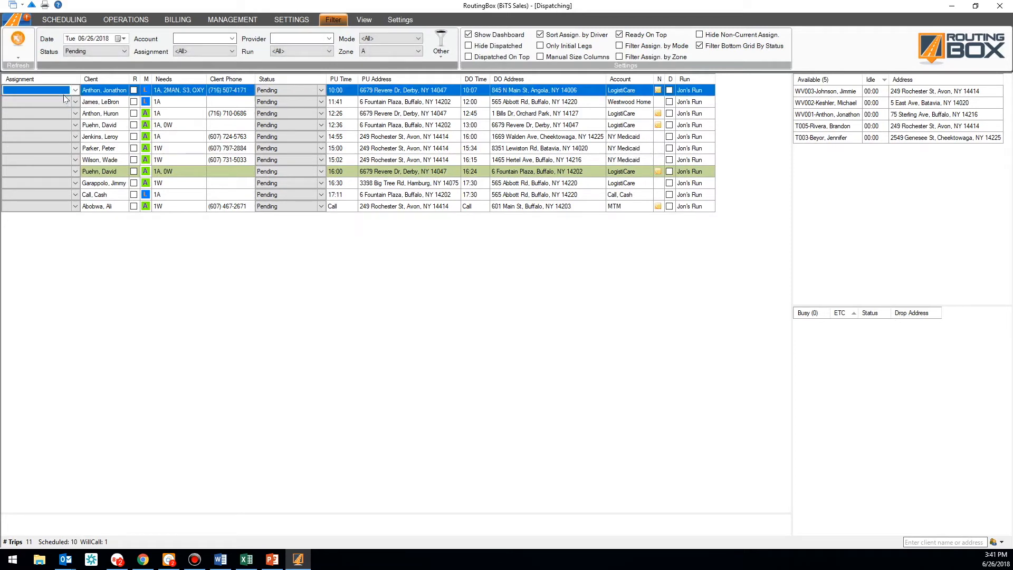
click(64, 96)
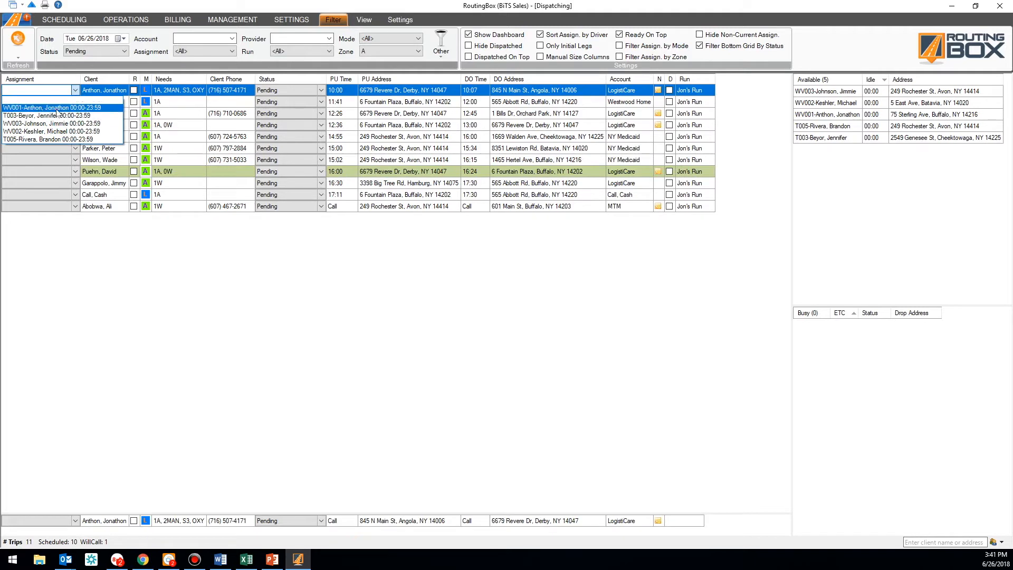
click(56, 107)
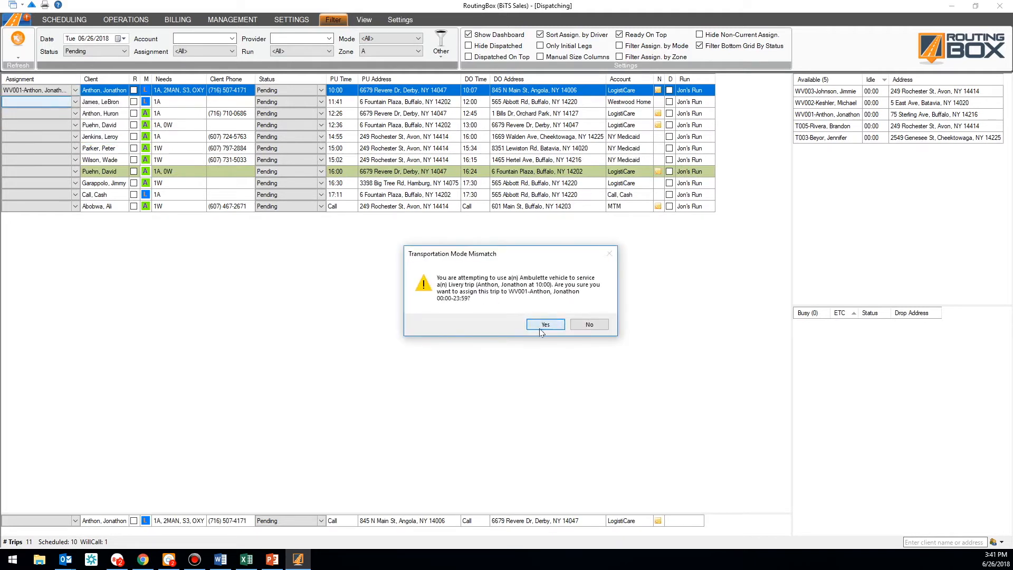
click(545, 324)
Assign WV001 to the 11:41 Fountain Plaza trip and reset the Zone filter to <All>
click(63, 102)
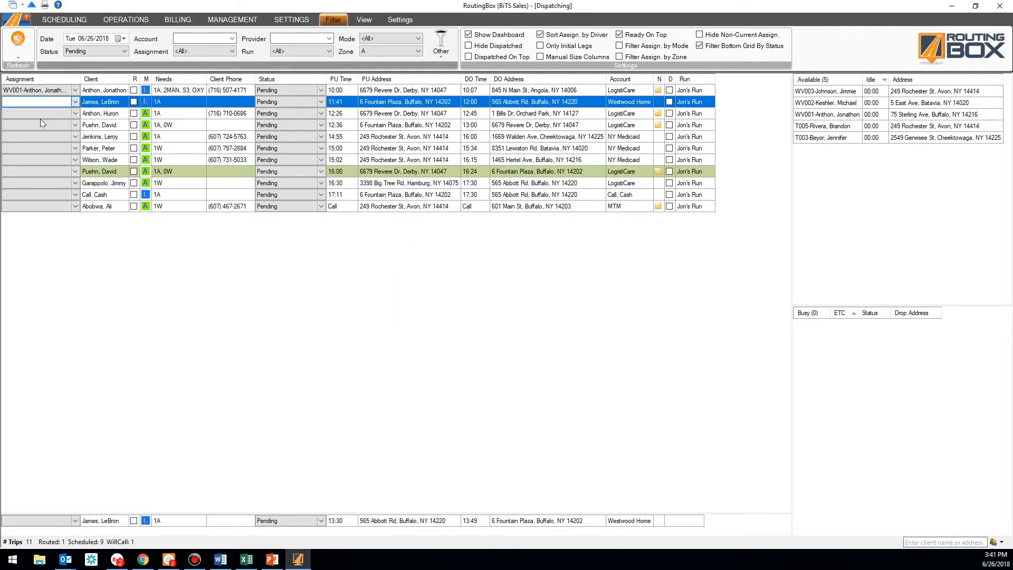
click(43, 119)
click(566, 326)
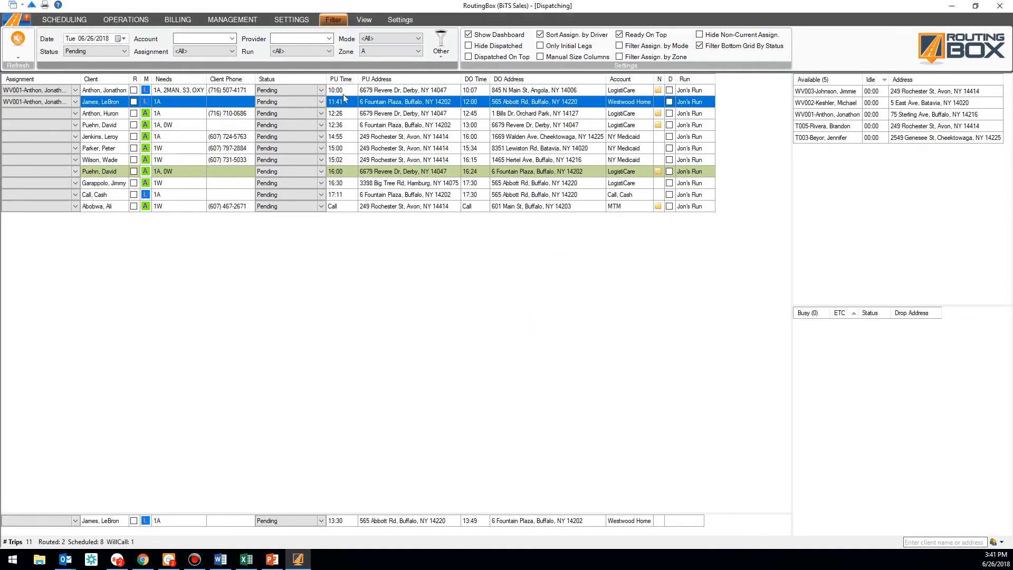
click(393, 51)
click(384, 69)
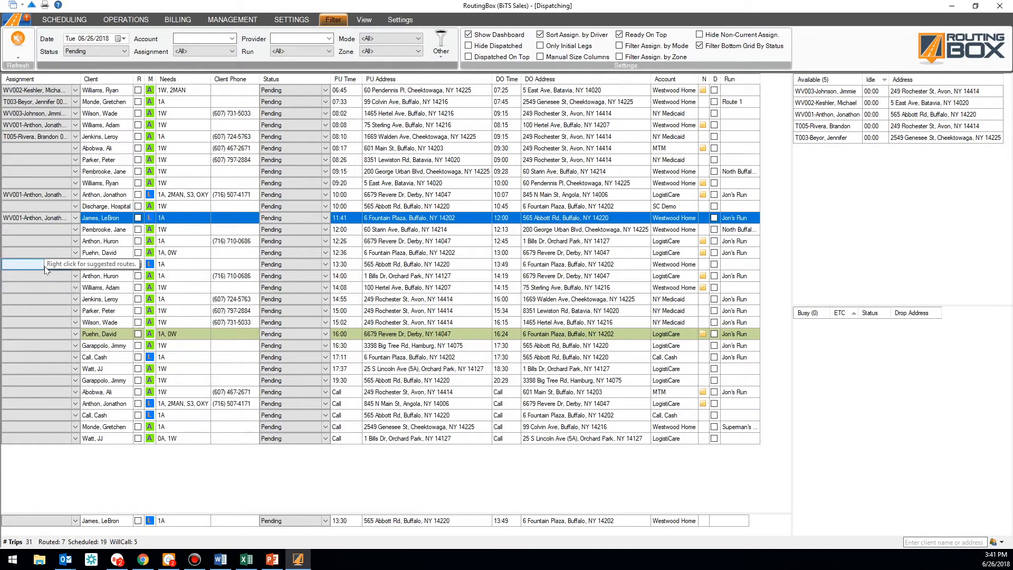
List driver suggestions for the 12:36 Fountain Plaza trip sorted by Travel Time
click(112, 240)
click(59, 254)
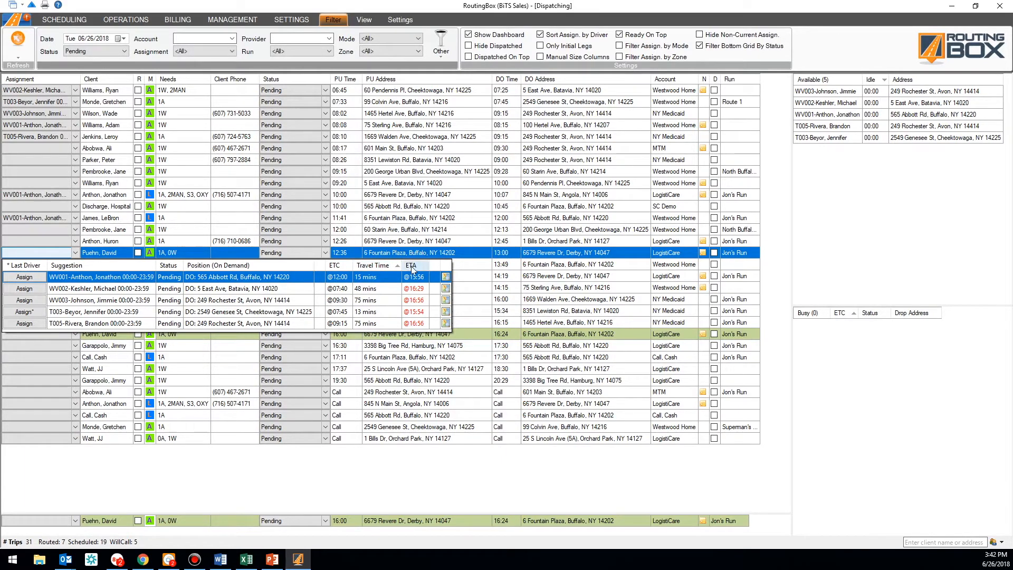
click(378, 266)
Close the 12:36 popup, then assign T003 to the 17:11 trip after sorting by ETA and Travel Time
click(168, 231)
click(53, 358)
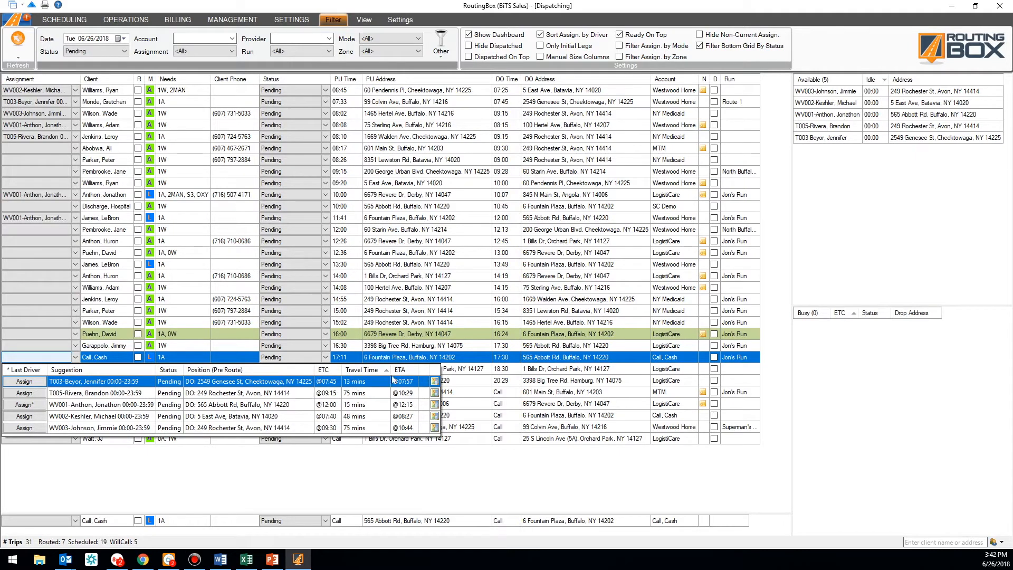
click(402, 373)
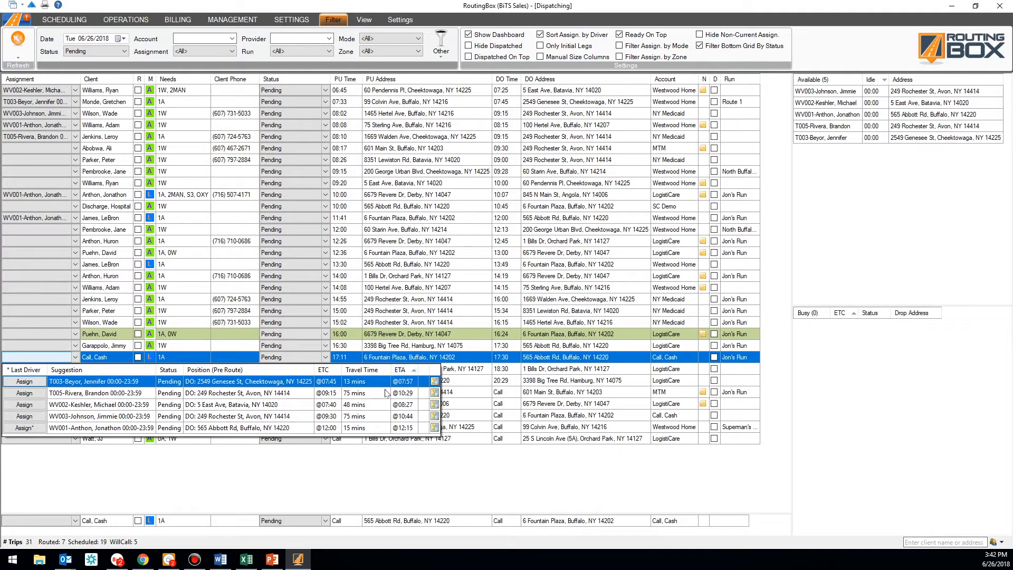
click(356, 372)
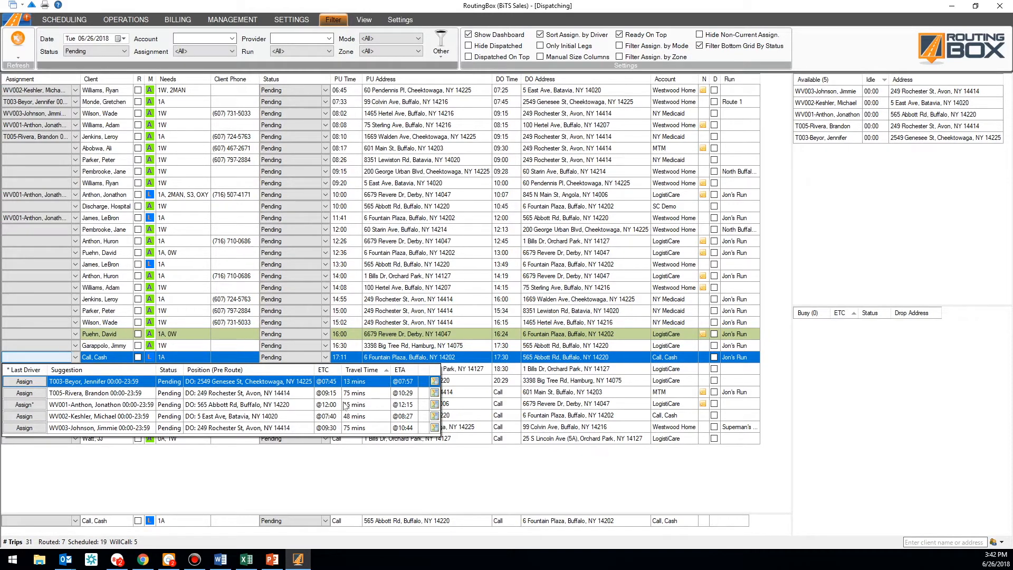
click(25, 381)
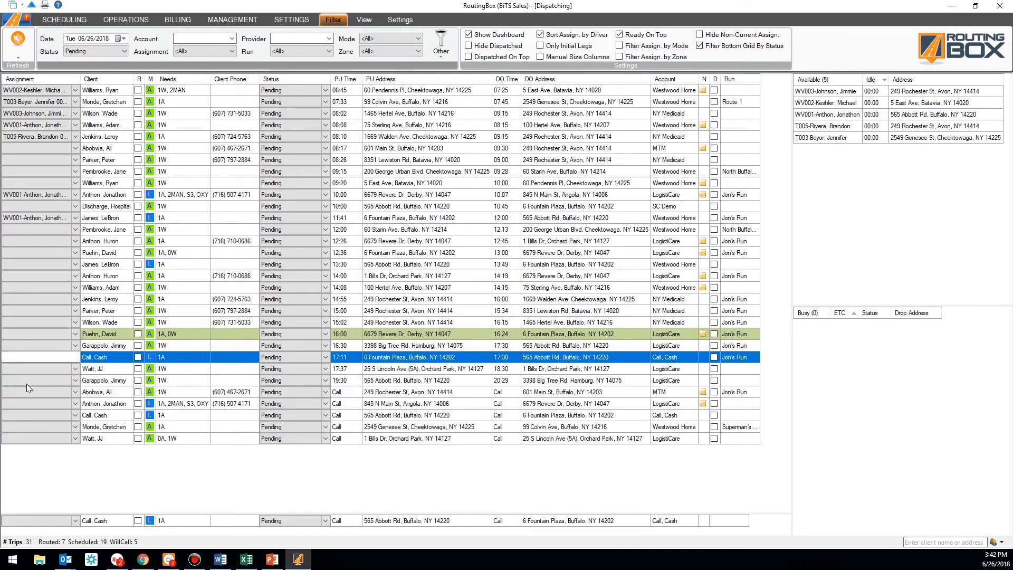
Compare WV002 and WV001 arrivals and assign WV001 to the 17:37 Orchard Park trip
click(57, 370)
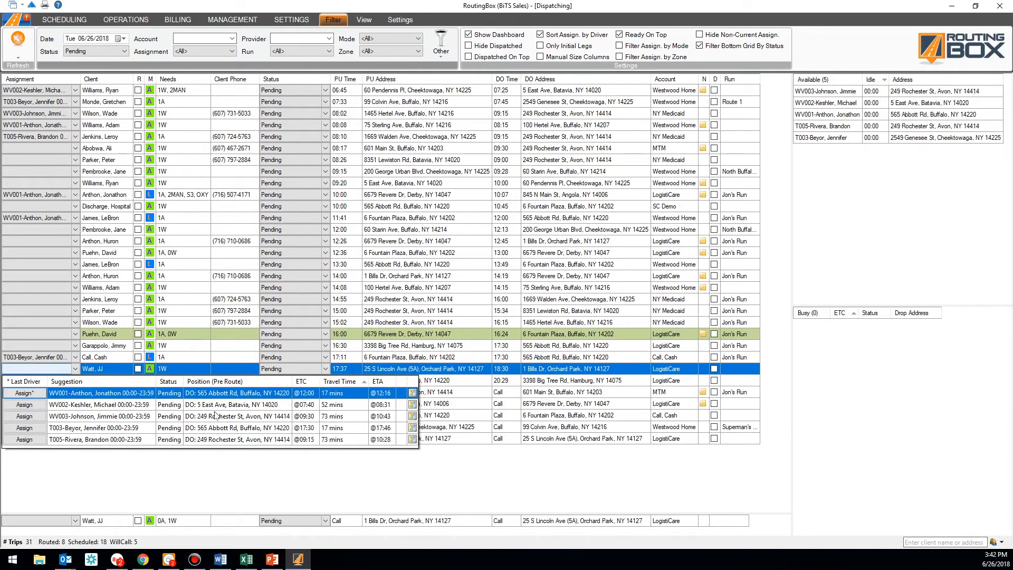
click(244, 406)
click(224, 398)
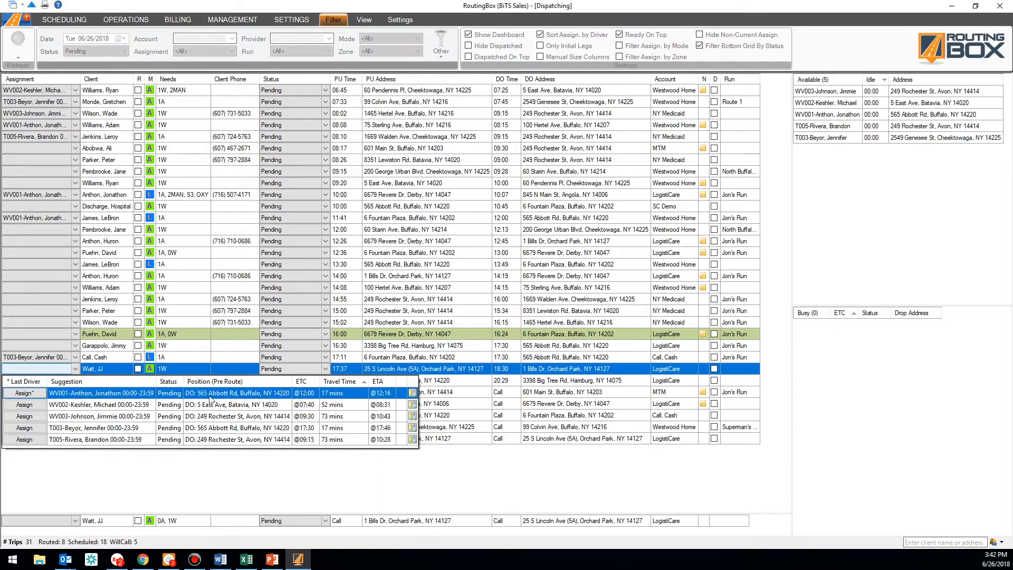
click(24, 393)
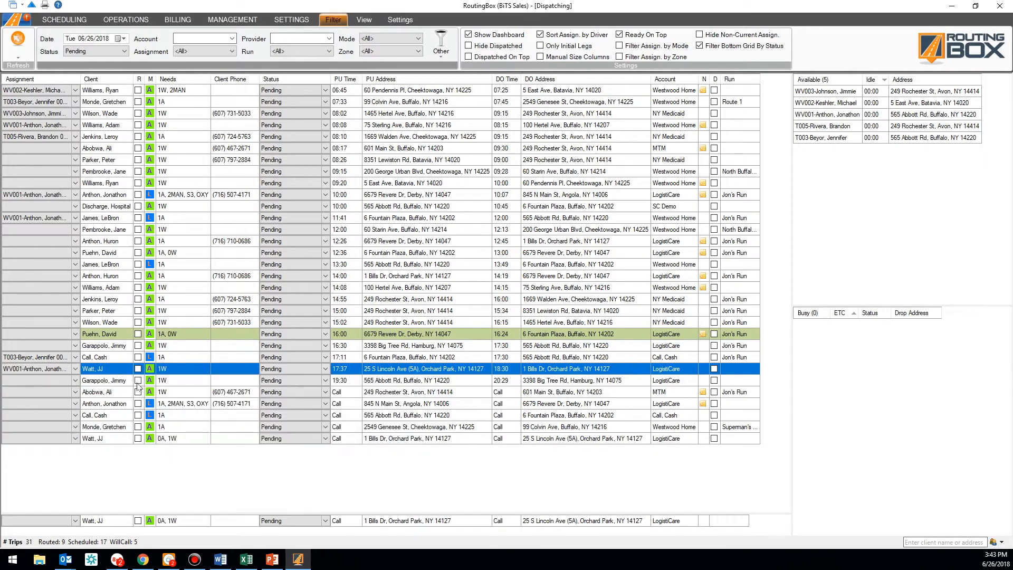
Sort the 12:36 trip's suggestions by ETA and assign WV002
click(54, 253)
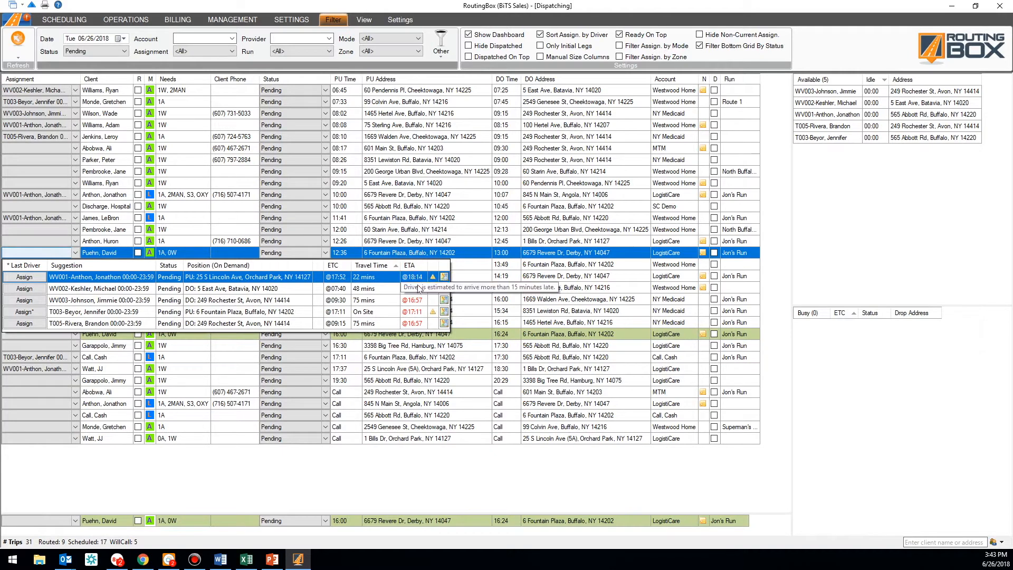
click(410, 266)
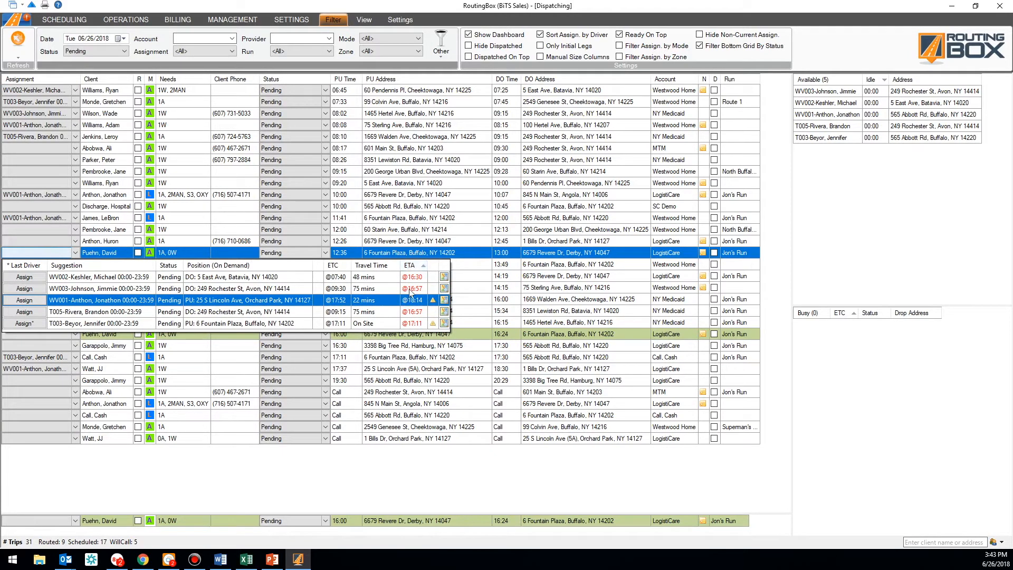
click(404, 277)
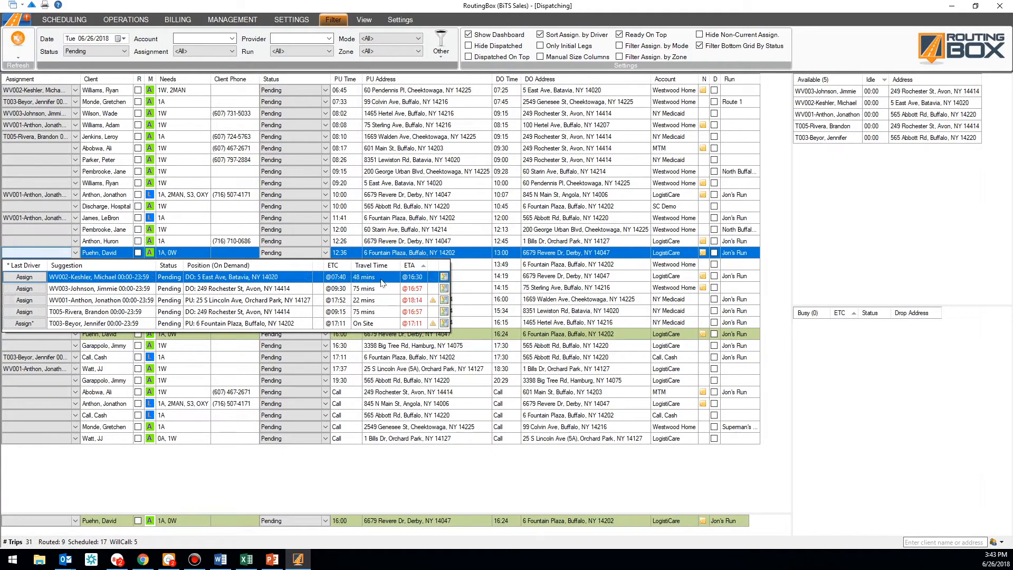
click(38, 277)
click(35, 276)
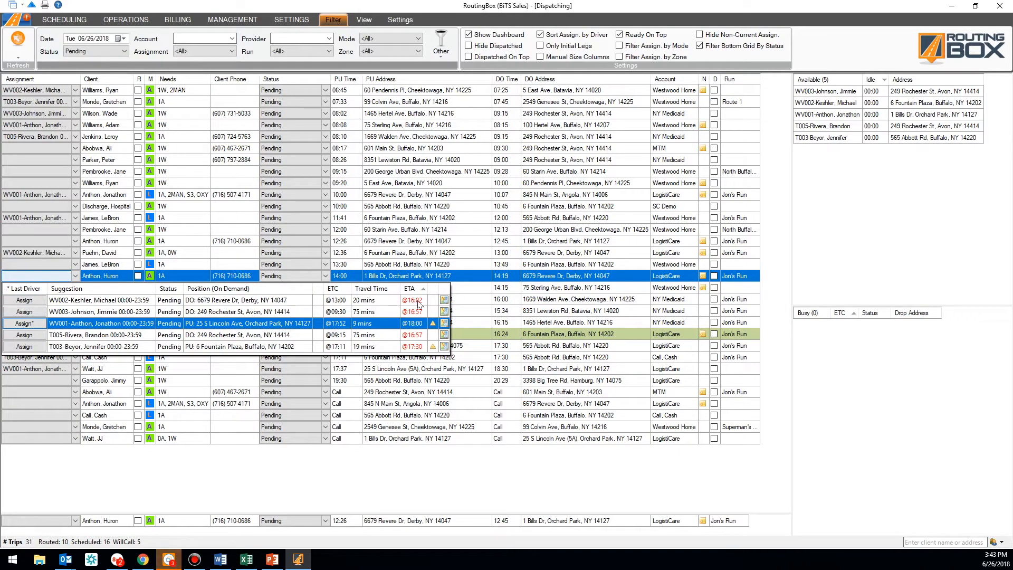
Compare the 14:00 Orchard Park trip's drivers sorted by Travel Time and assign WV002
click(119, 302)
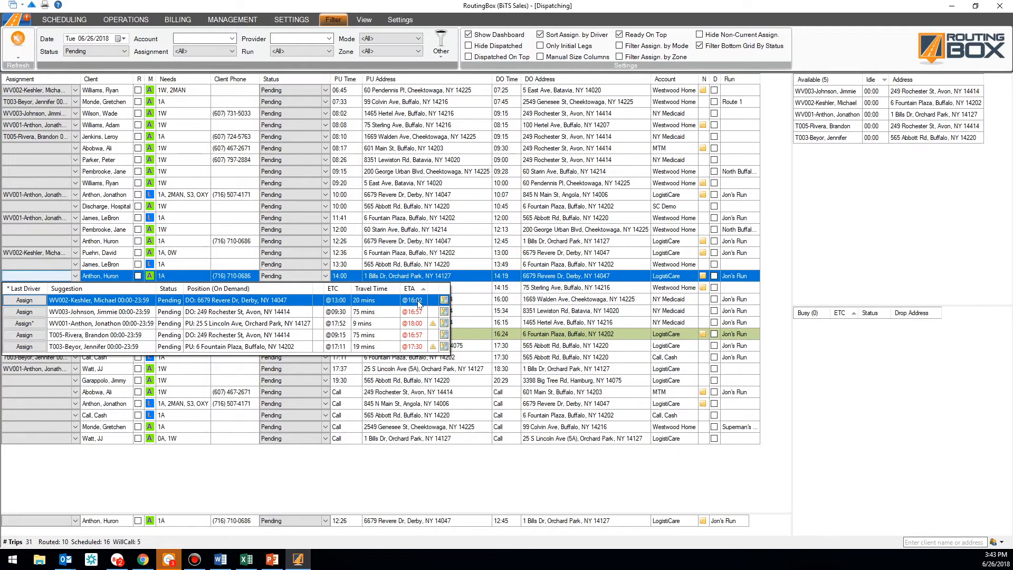
click(375, 289)
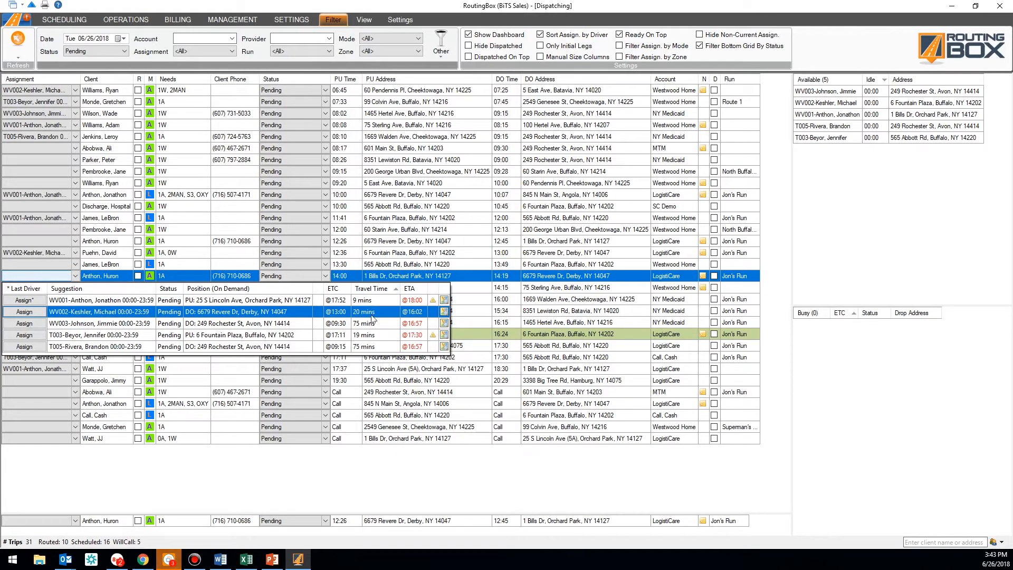
click(367, 323)
click(365, 312)
click(364, 302)
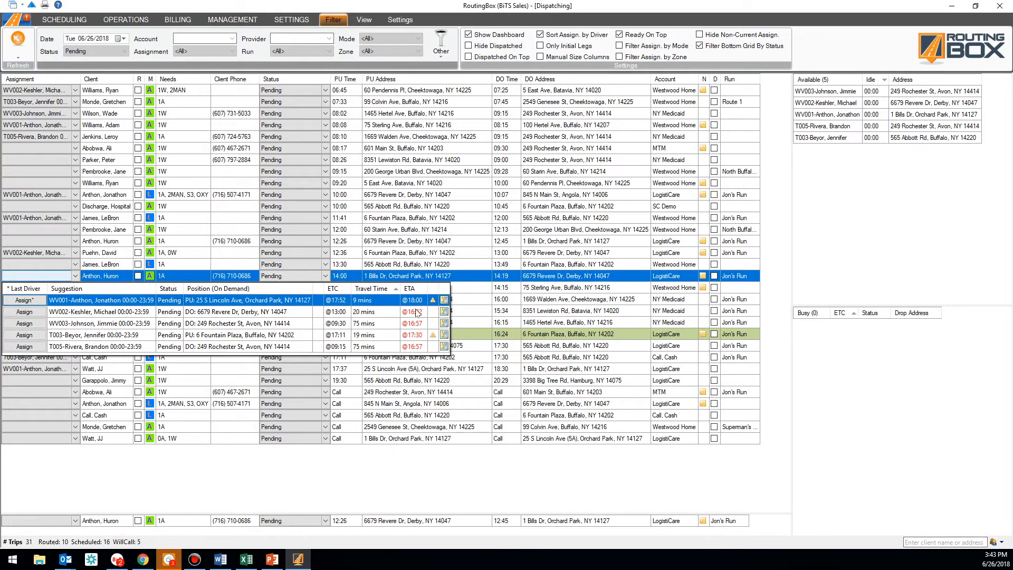
click(380, 315)
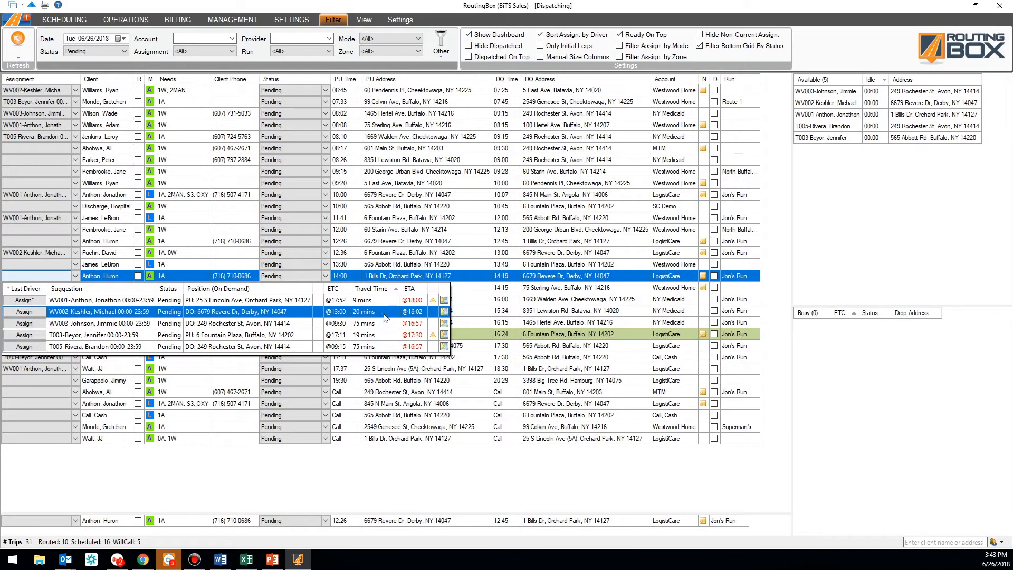
mouse_move(415, 316)
click(33, 313)
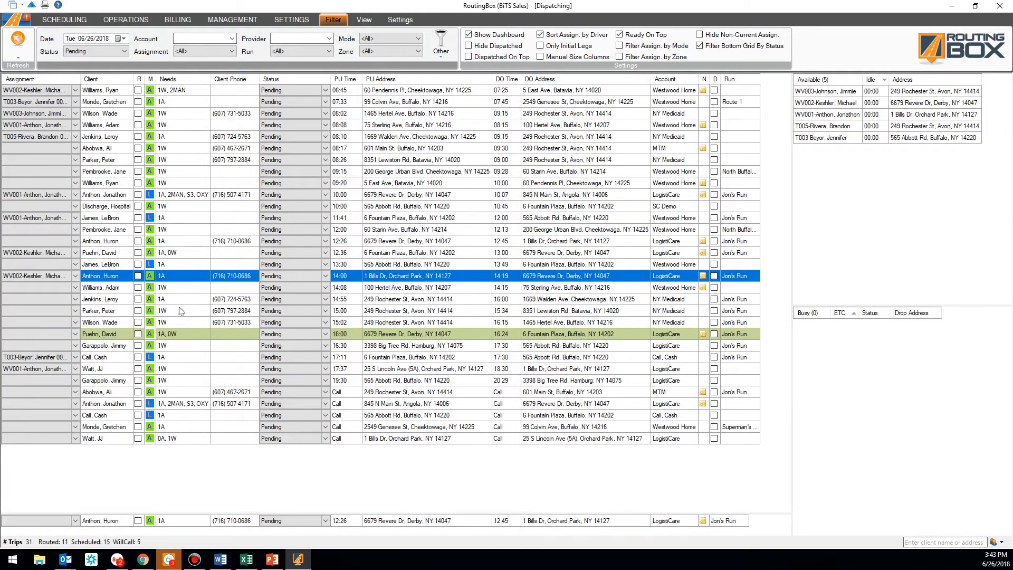
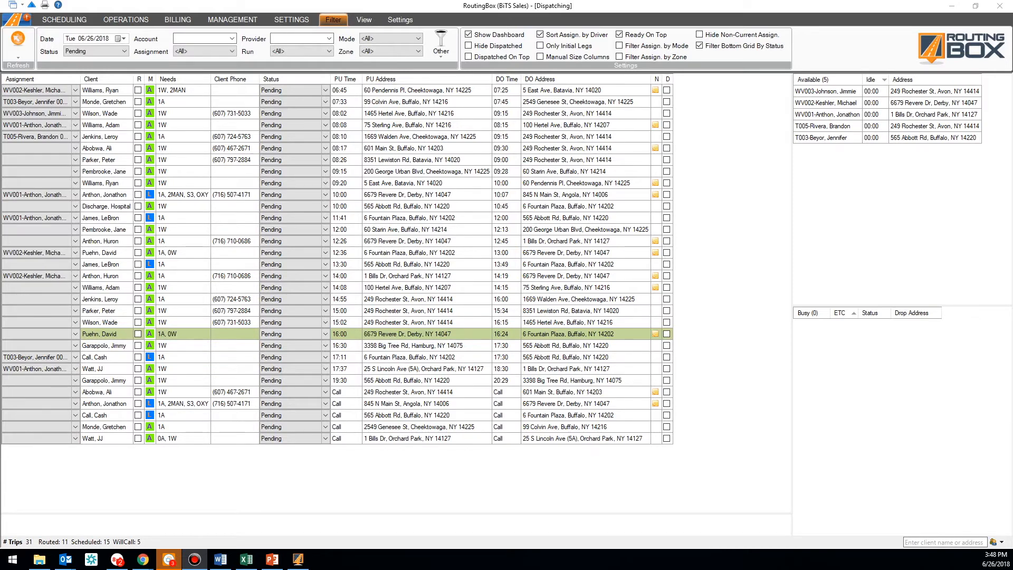
Review driver arrival suggestions for the 16:00 trip, then bring the RoutingBox Mobile window forward
click(47, 333)
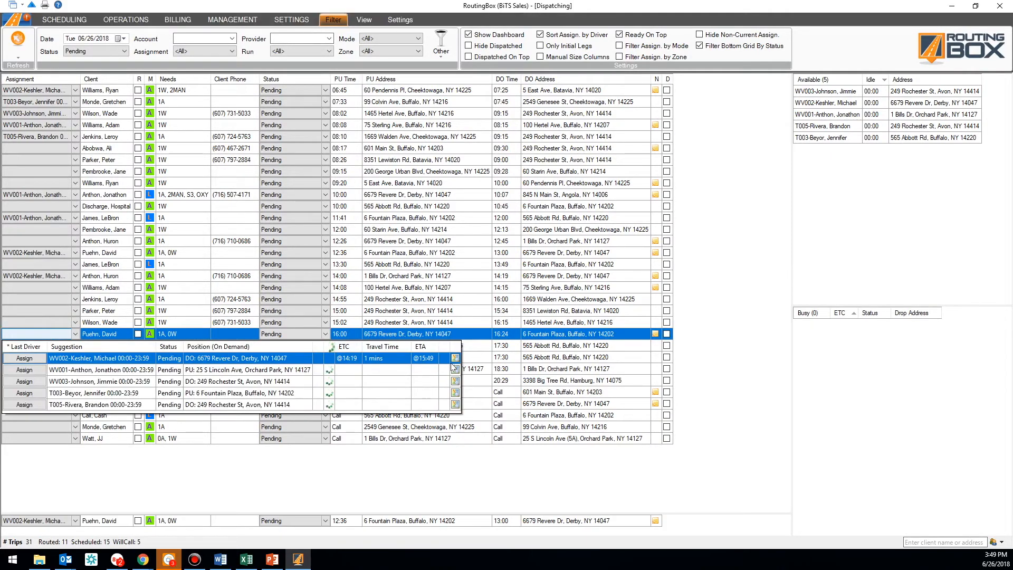
click(456, 357)
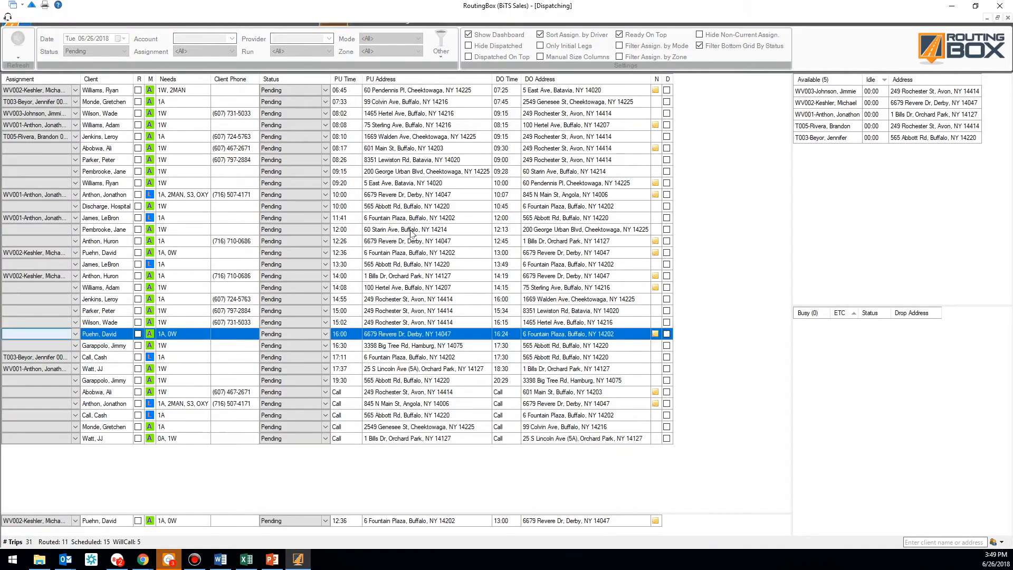
click(412, 230)
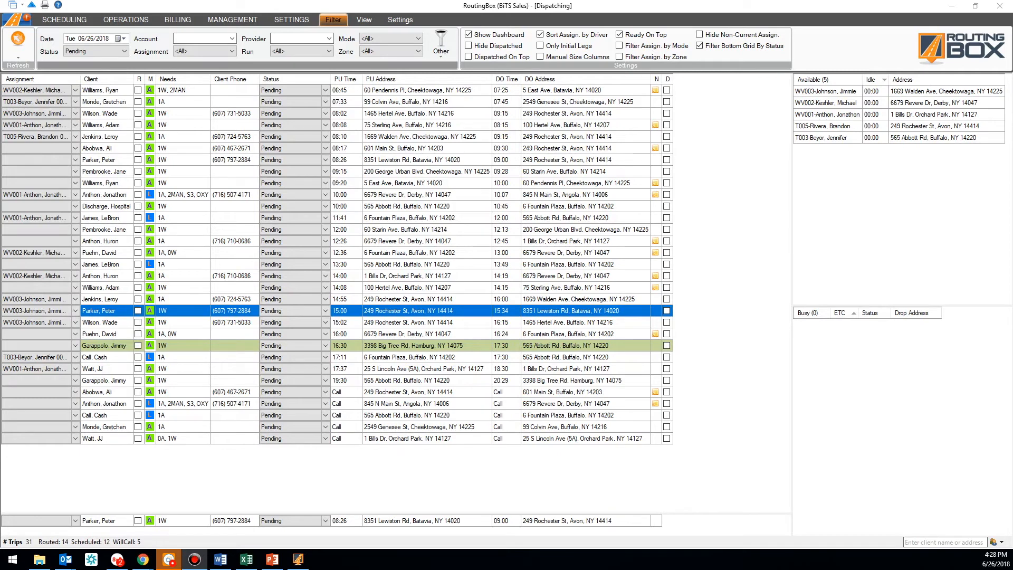
drag(1012, 169, 525, 2)
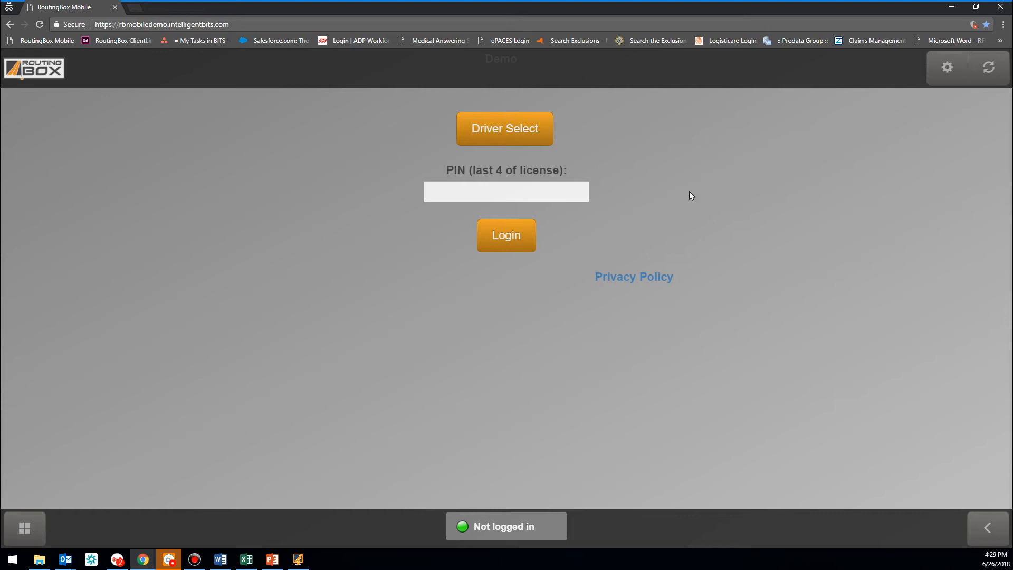
Log into RoutingBox Mobile as the selected driver using the driver's PIN
click(524, 134)
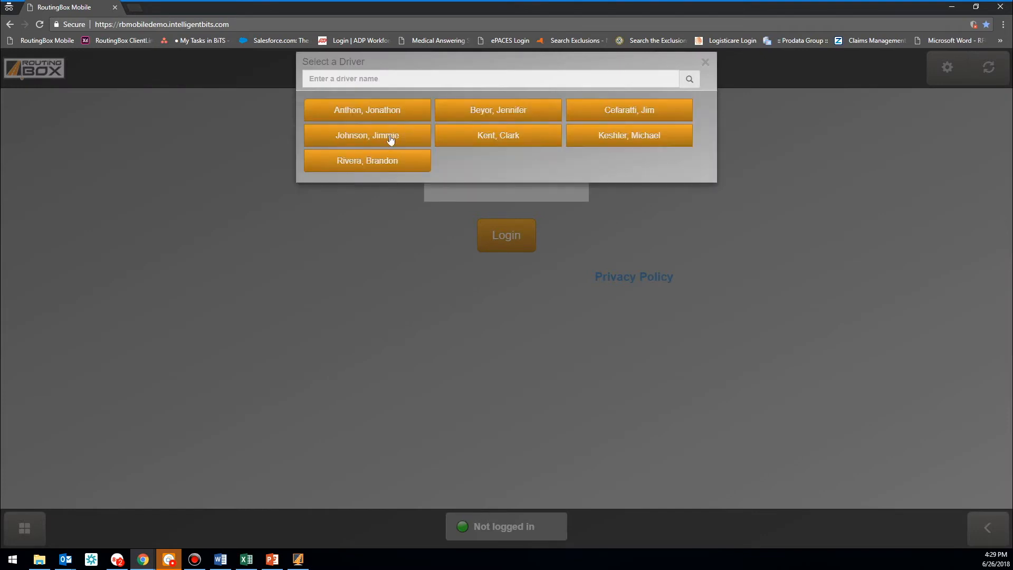
click(391, 137)
text(7777)
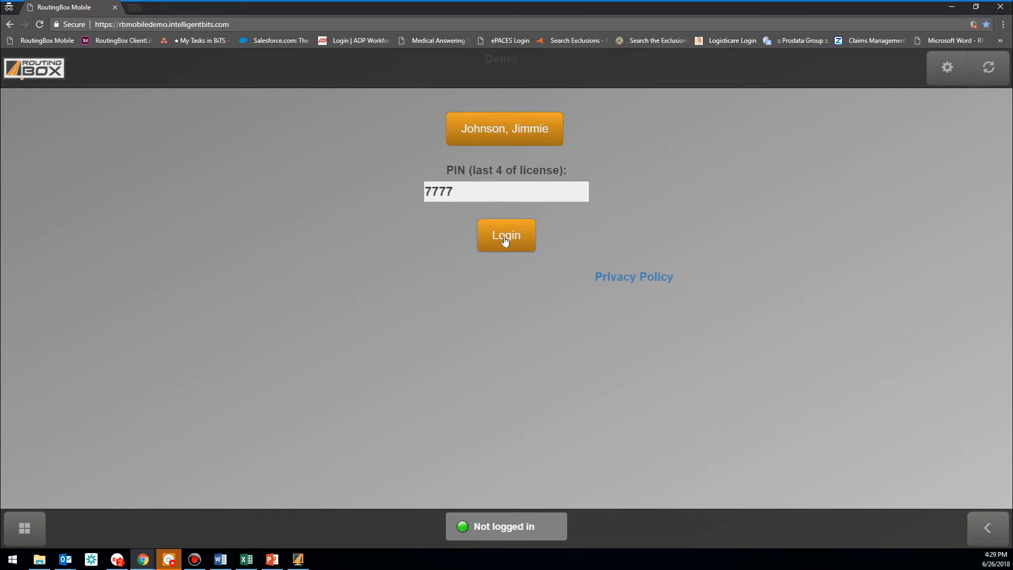
click(505, 237)
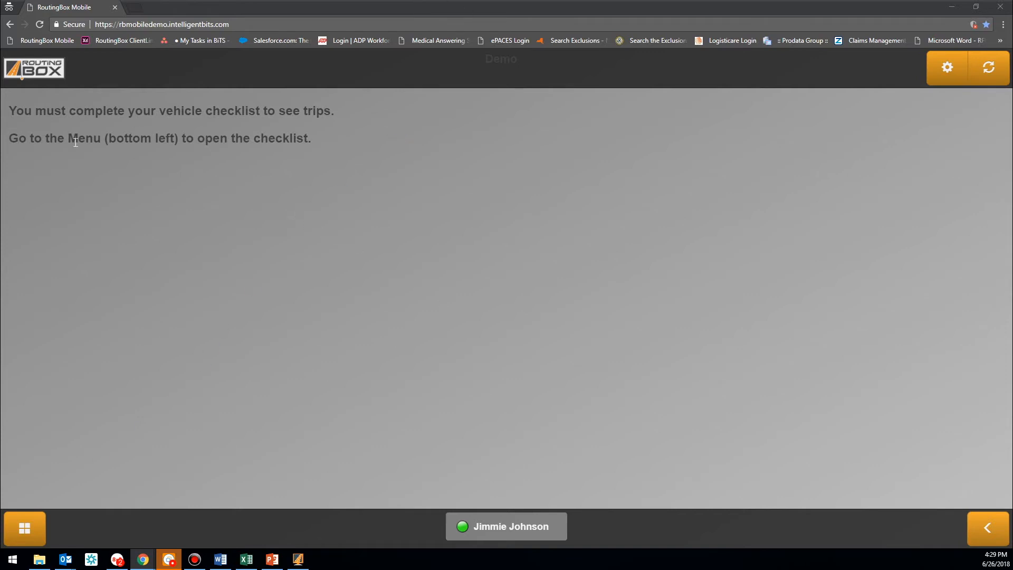
Open the Pre-Trip Checklist and record an odometer reading of 500213
click(38, 522)
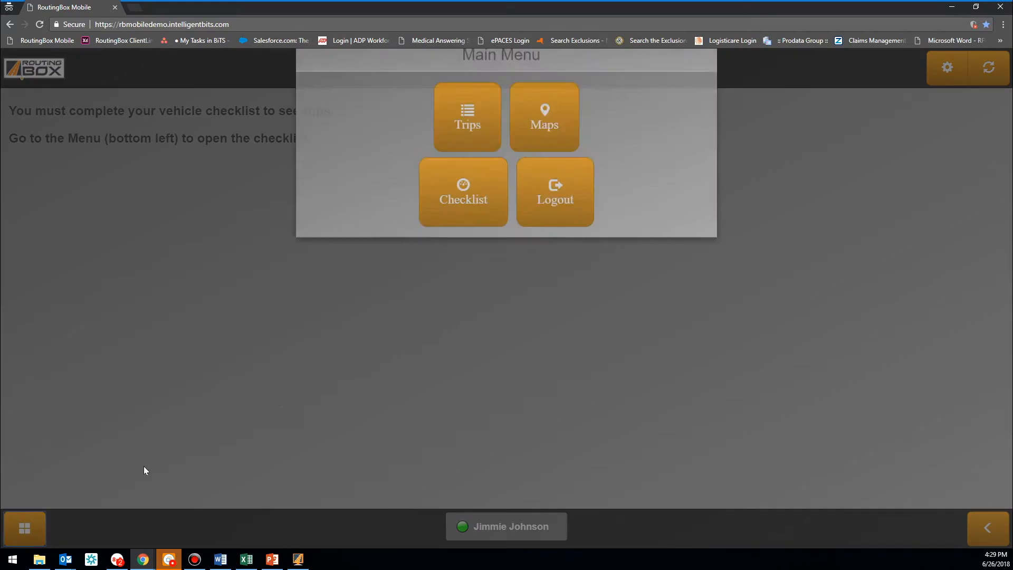
click(459, 214)
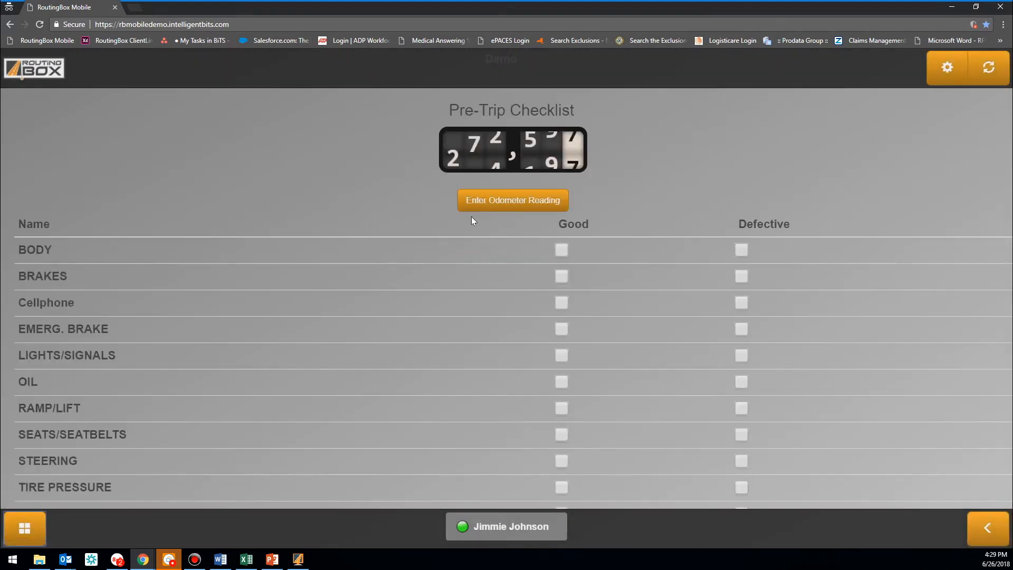
click(498, 200)
click(408, 198)
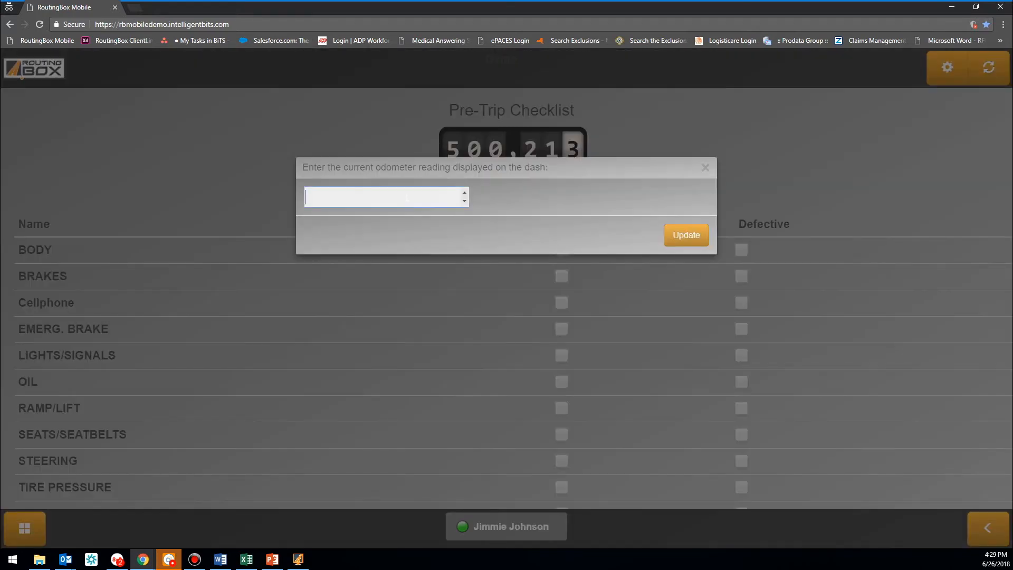
text(500213)
click(687, 241)
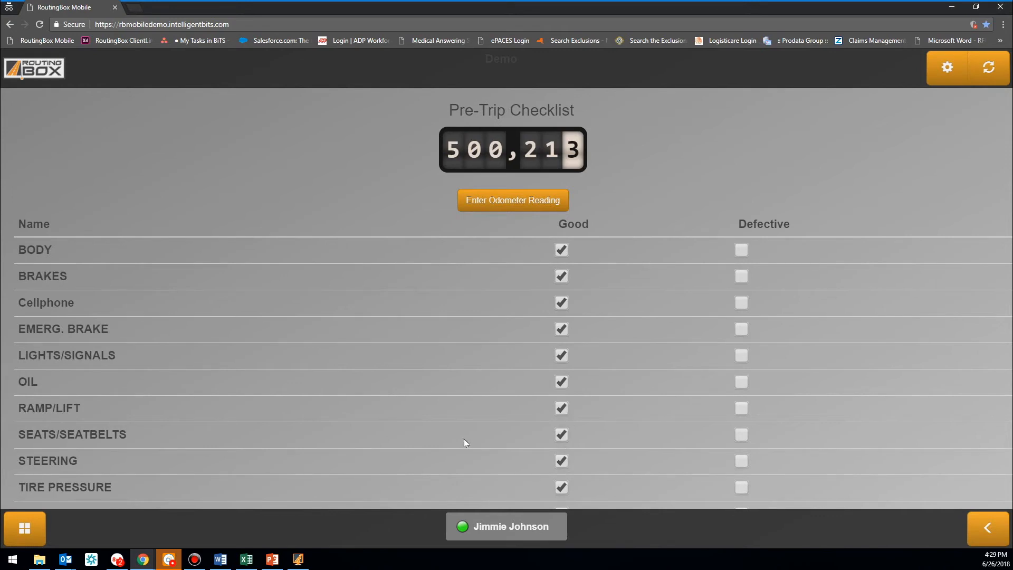
Scroll to the end of the checklist, where all eleven items show Good
scroll(472, 438, down, 1)
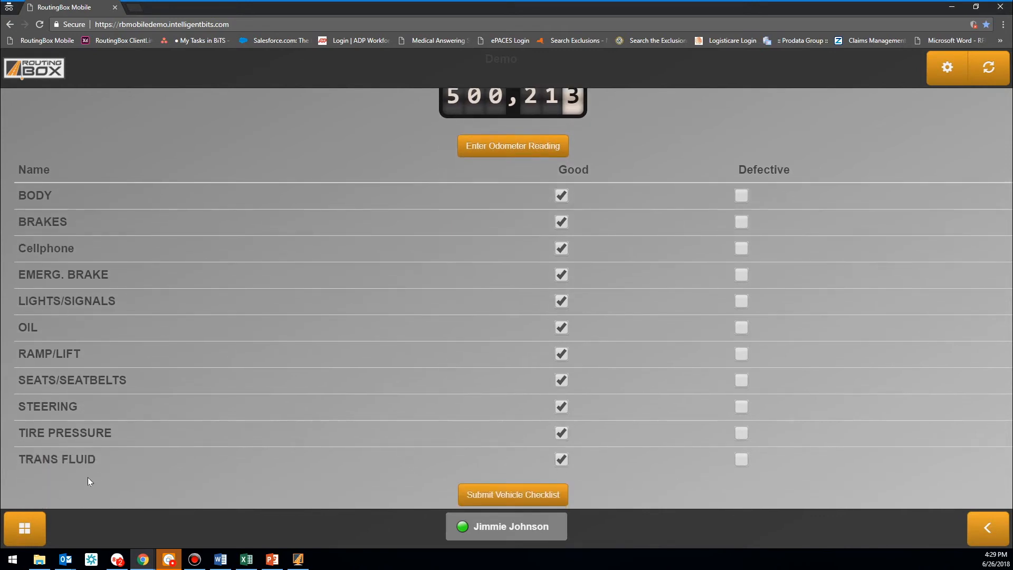
drag(101, 460, 18, 165)
click(17, 165)
Submit the vehicle checklist with a drawn verification signature to reach the pending trip list
click(515, 498)
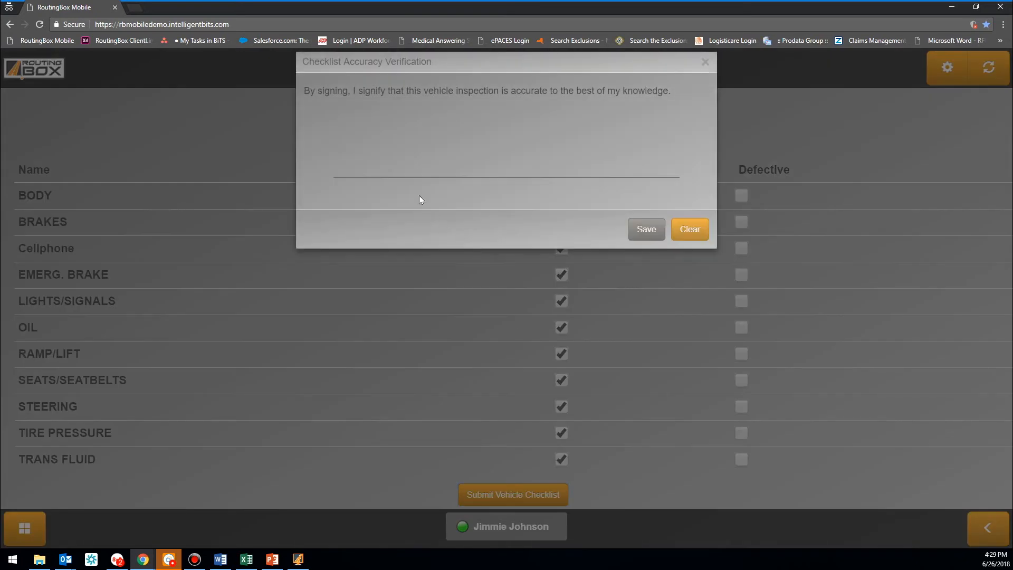
drag(384, 112, 494, 135)
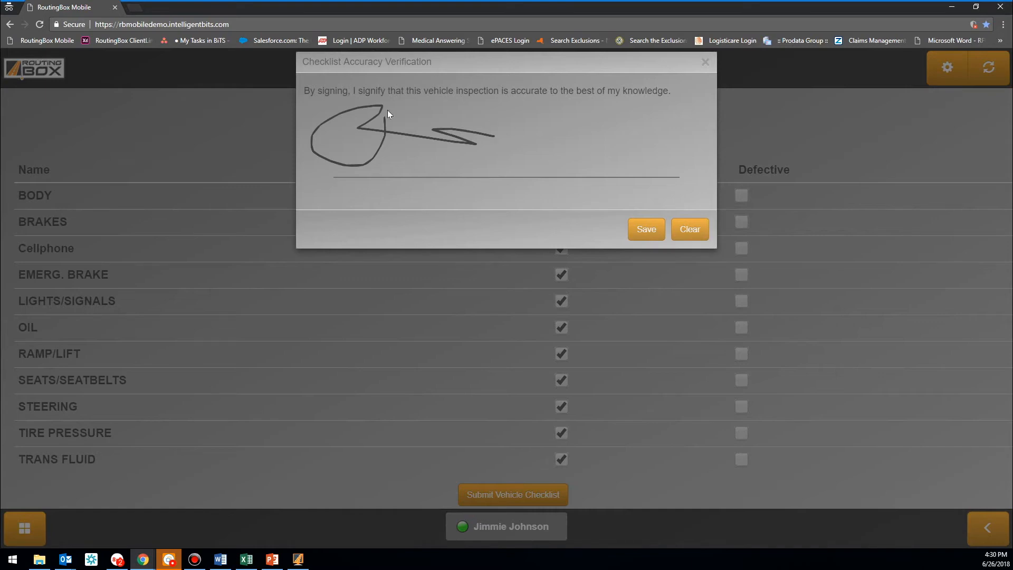
click(641, 226)
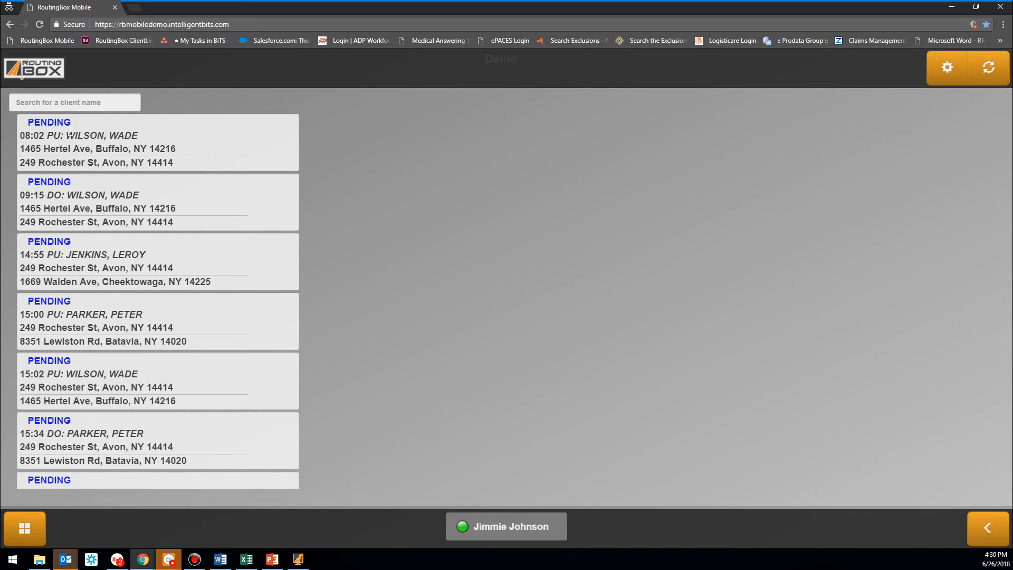
scroll(75, 243, down, 1)
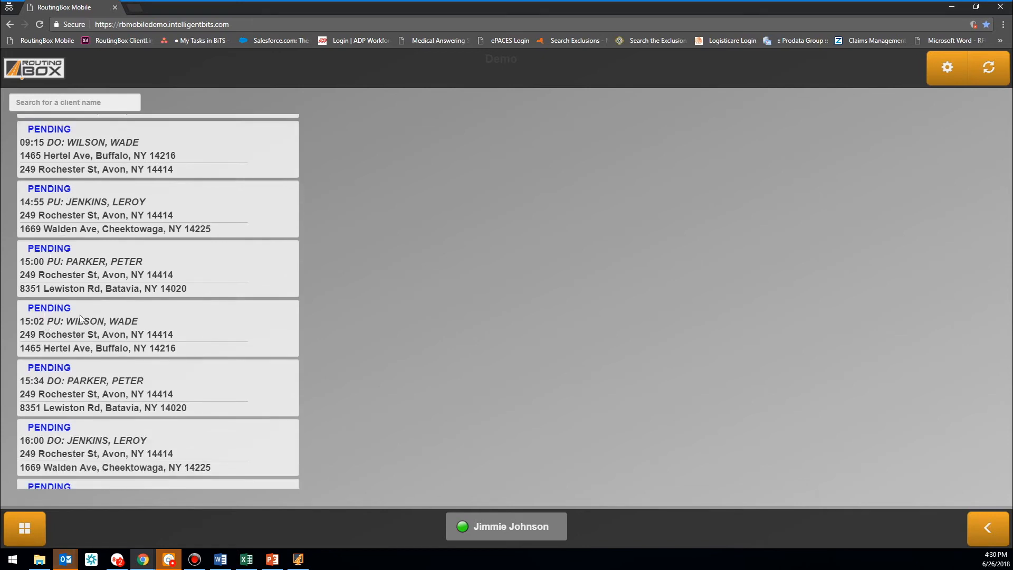
scroll(77, 355, down, 1)
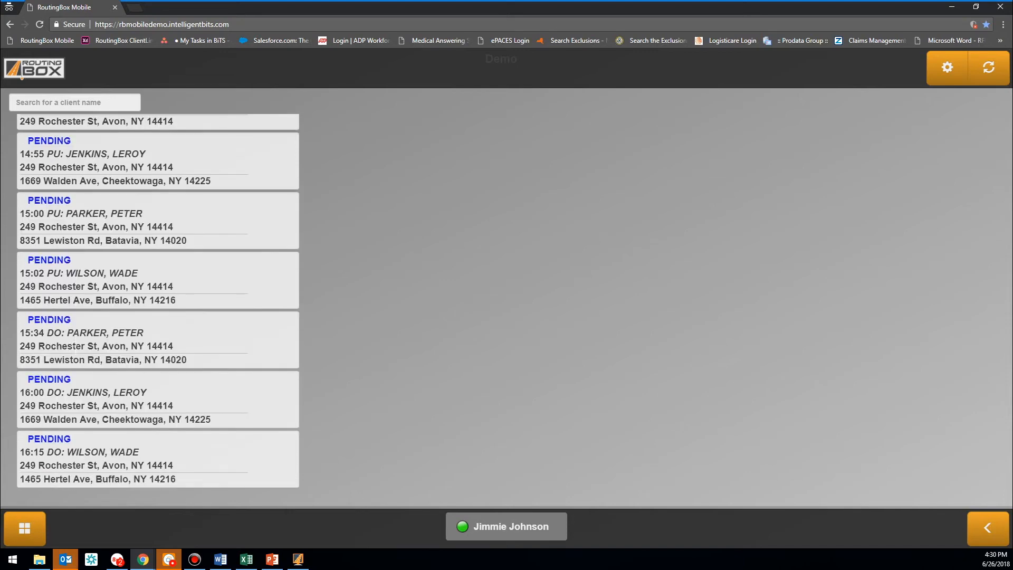
scroll(157, 302, up, 2)
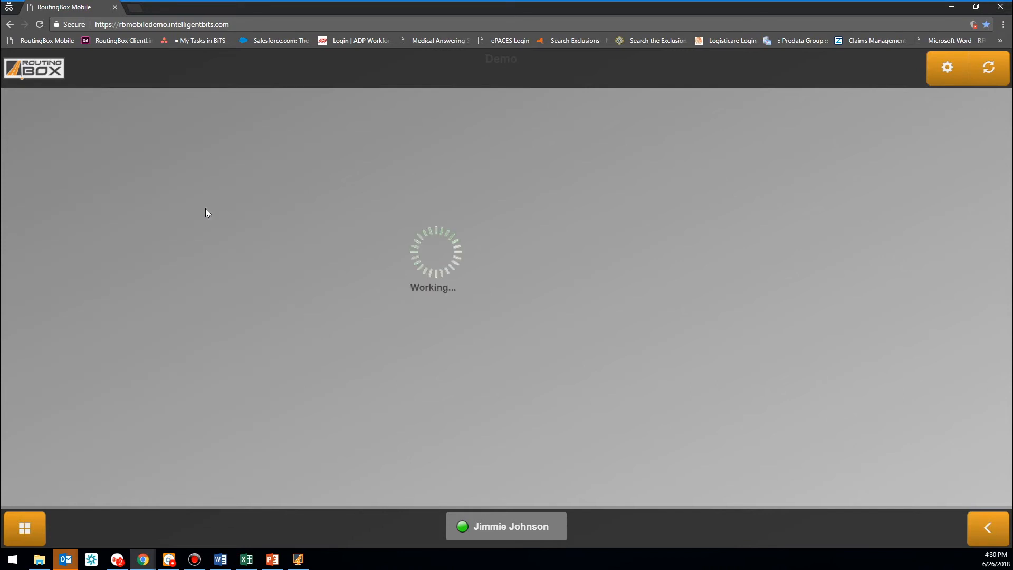
Open the 08:02 wheelchair pickup to see its 63.80-mile, 09:15 drop-off details
click(130, 149)
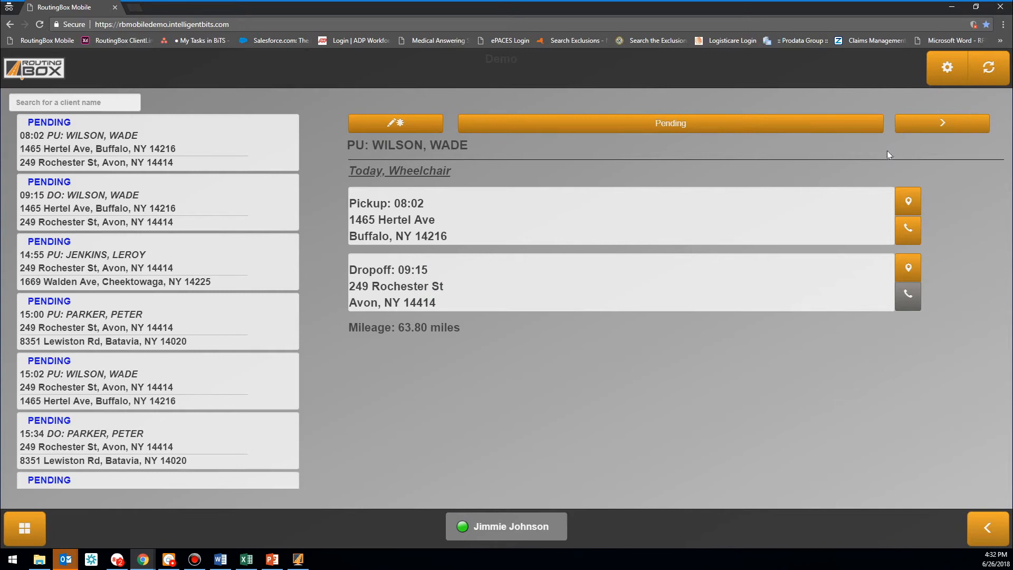
Try marking the 08:02 pickup Completed, which raises the Signature Required alert
click(765, 129)
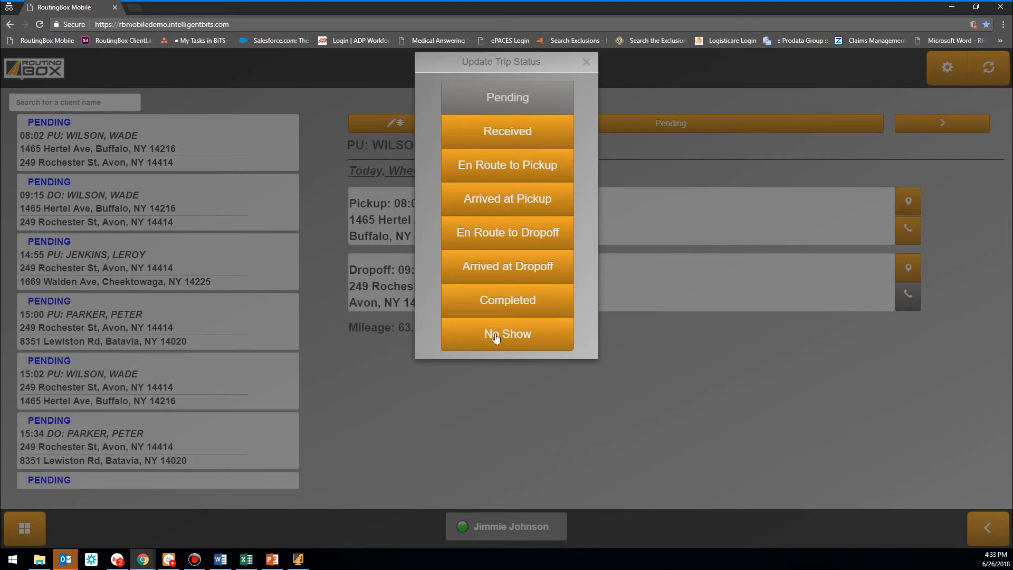
click(517, 301)
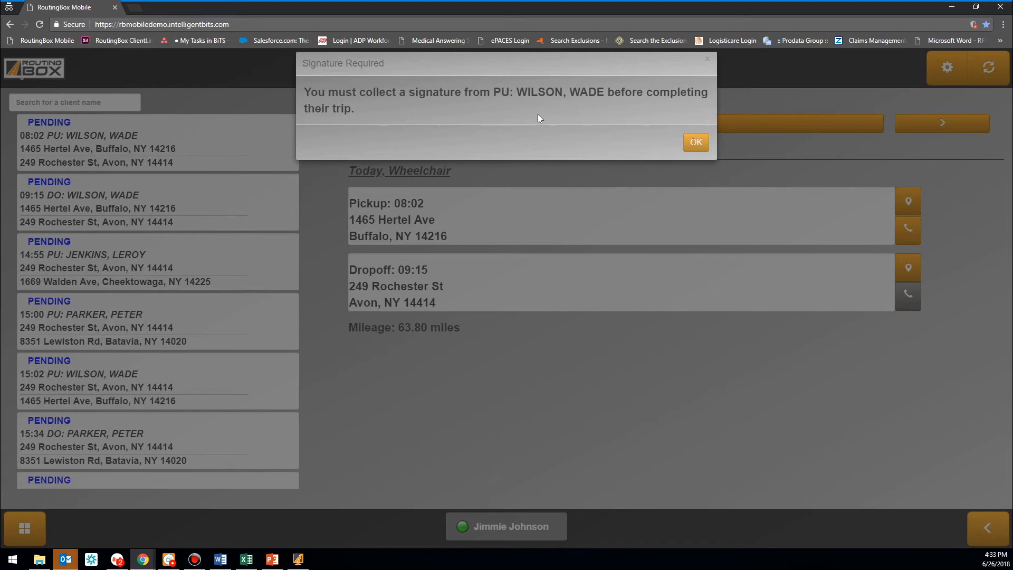
Capture and save client and driver signatures for the 08:02 trip, then reopen Update Trip Status
click(695, 145)
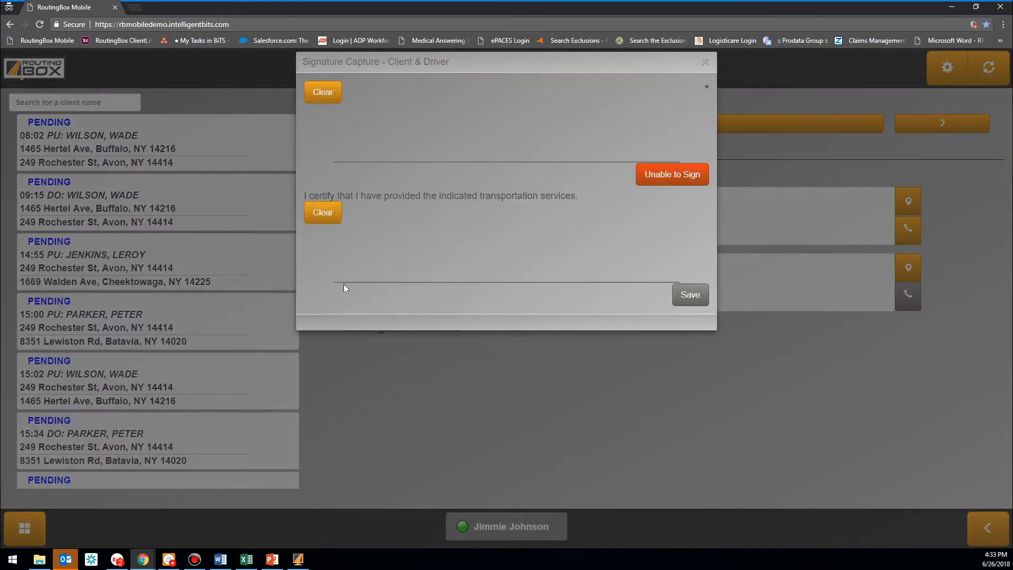
mouse_move(386, 105)
mouse_down()
mouse_move(379, 159)
mouse_move(623, 125)
mouse_up()
mouse_move(438, 229)
mouse_down()
mouse_move(369, 261)
mouse_move(681, 265)
mouse_up()
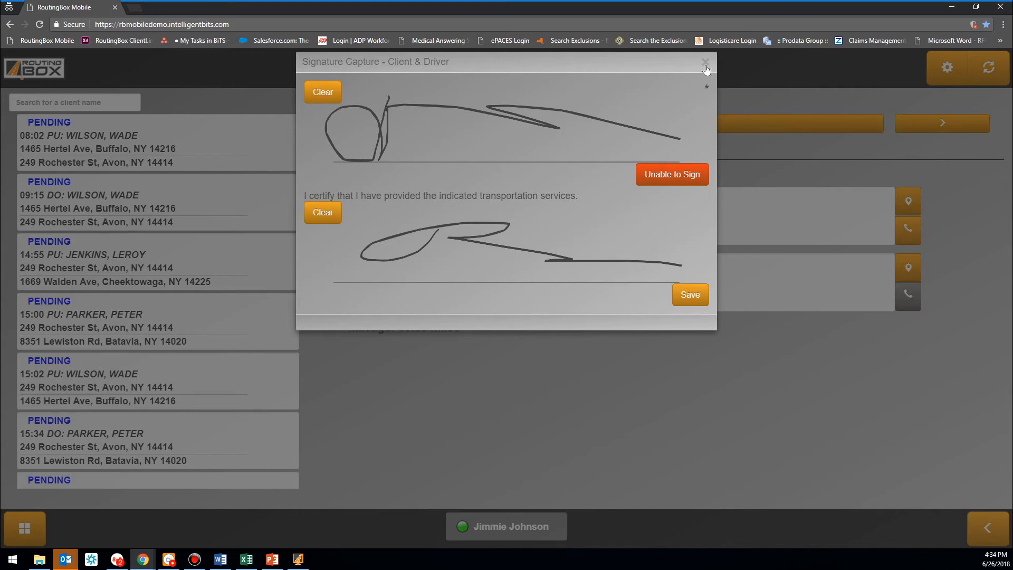
click(687, 296)
click(379, 130)
click(648, 130)
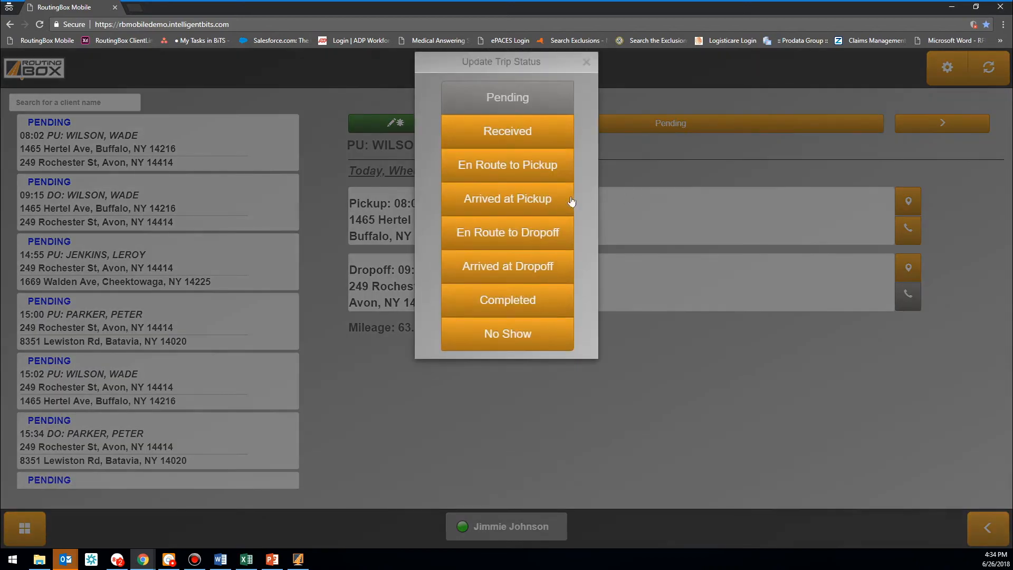
Close and reopen the trip status choices, then switch to the desktop Dispatching board
click(635, 154)
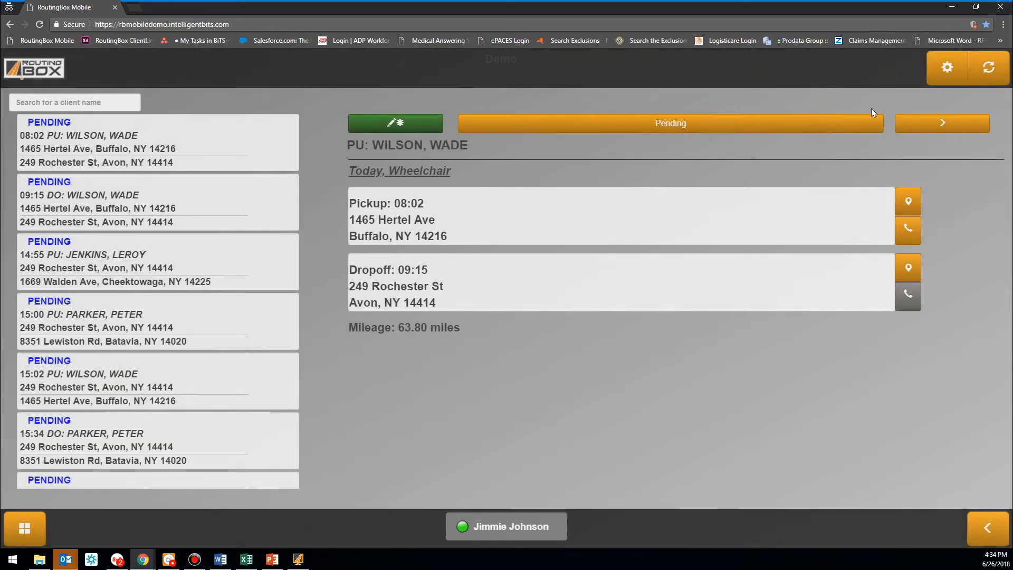
click(760, 124)
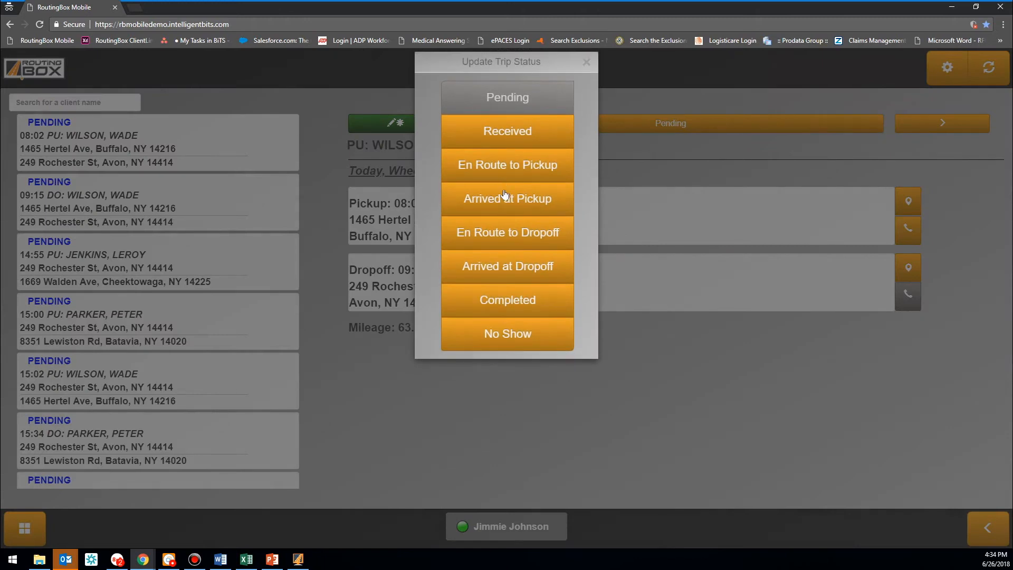
click(299, 559)
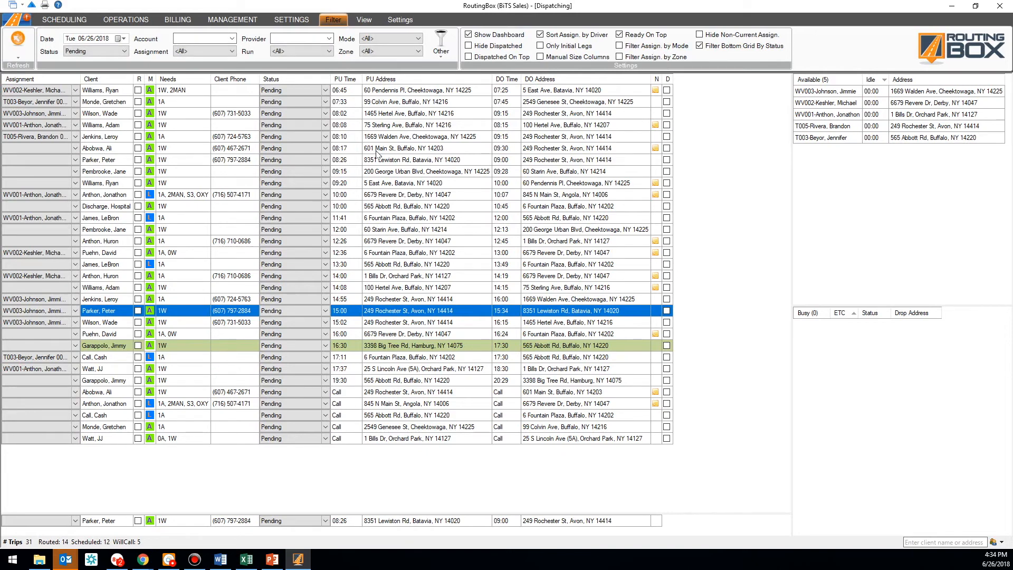
Minimize the RoutingBox desktop window to return to the mobile trip page
click(951, 6)
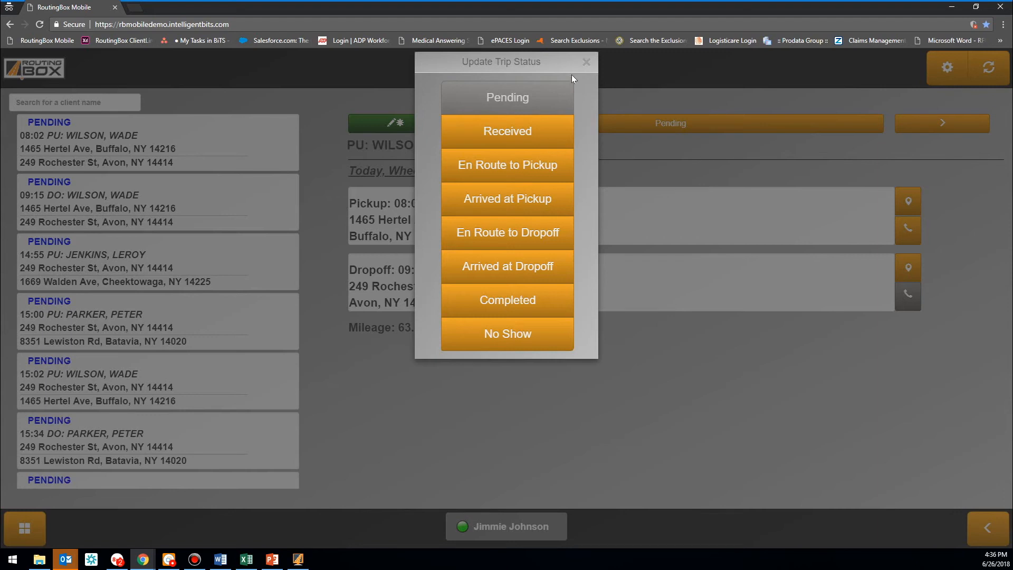
Close the Update Trip Status dialog, leaving the 08:02 trip Pending
click(587, 62)
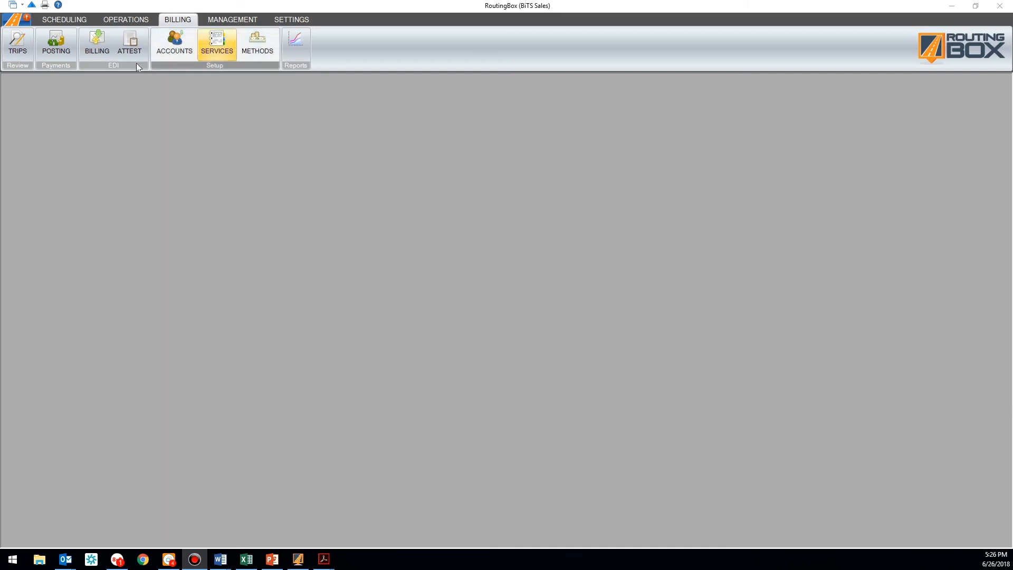
Open EDI Billing for 6/1/2018 to 6/26/2018, filtered to the LogistiCare account
click(99, 50)
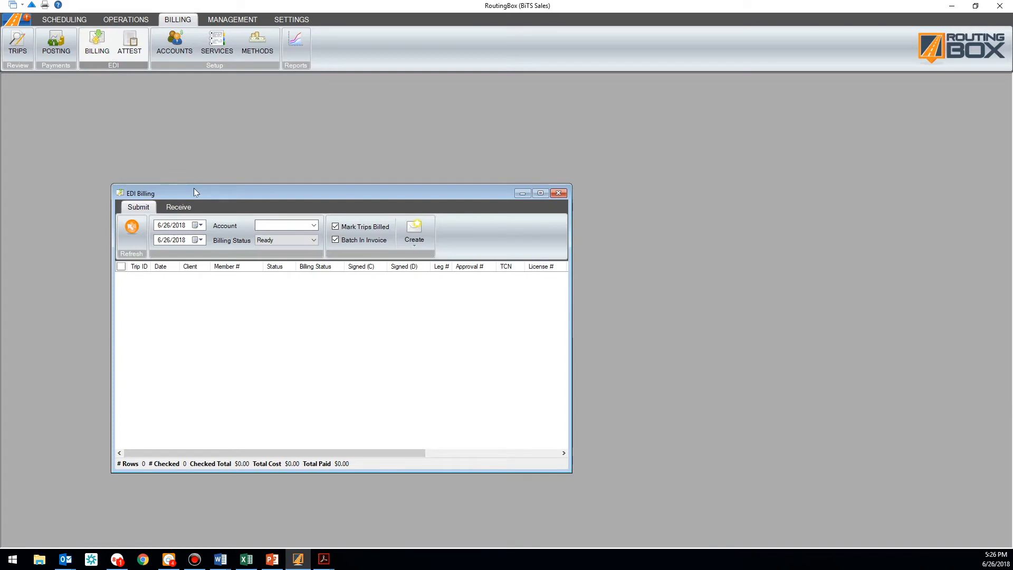
click(201, 226)
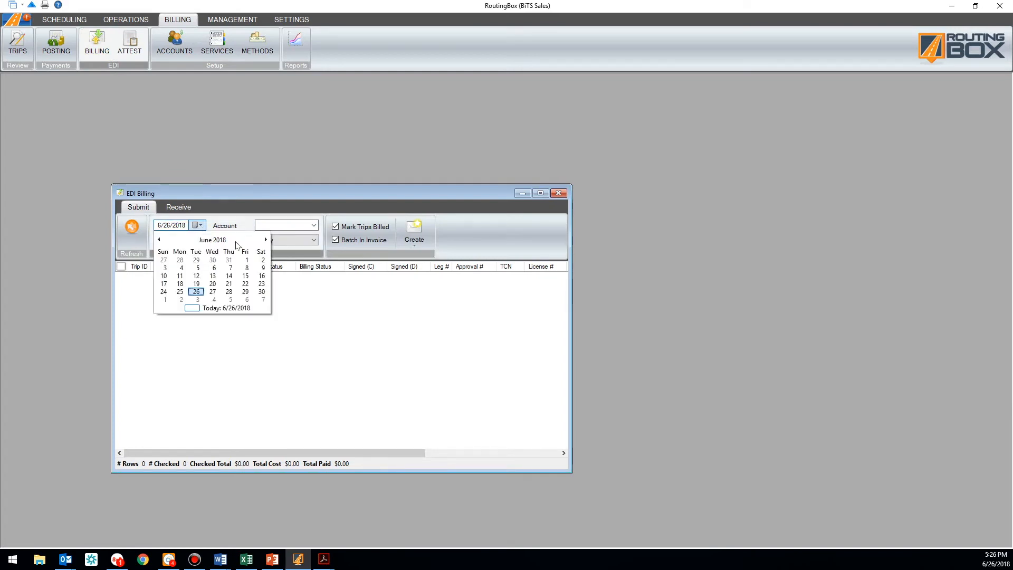
click(245, 259)
click(262, 227)
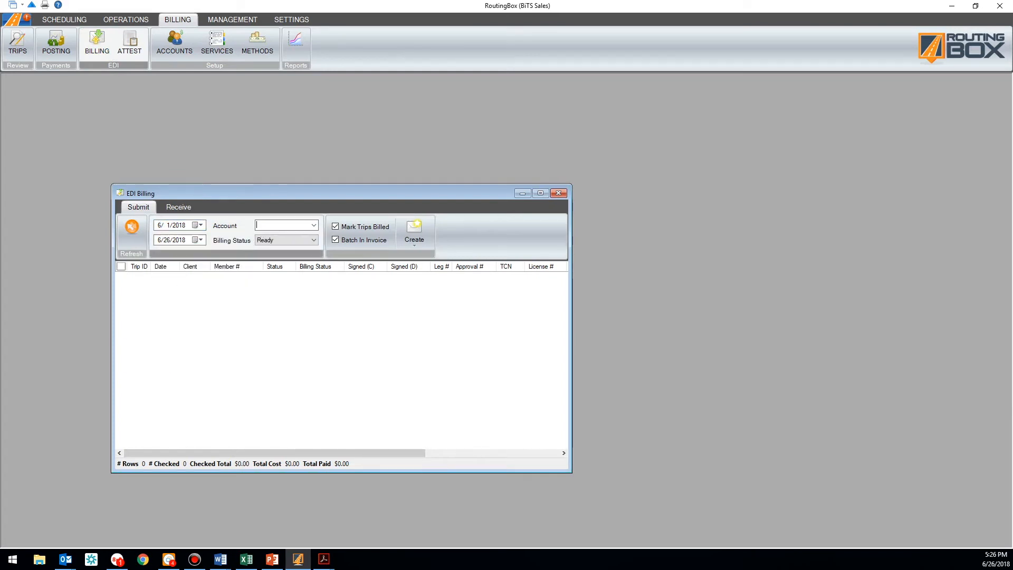
text(logis)
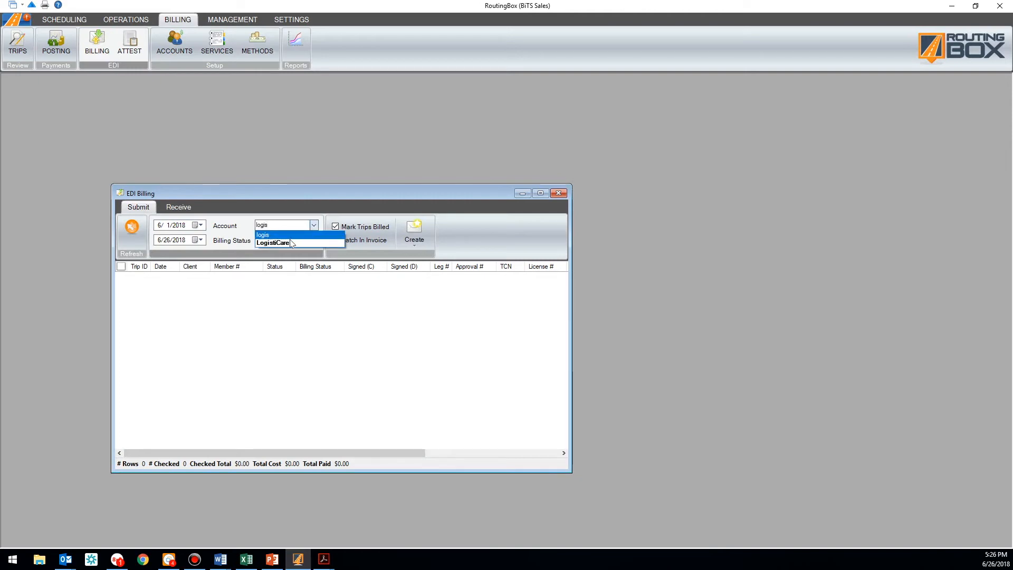
click(273, 242)
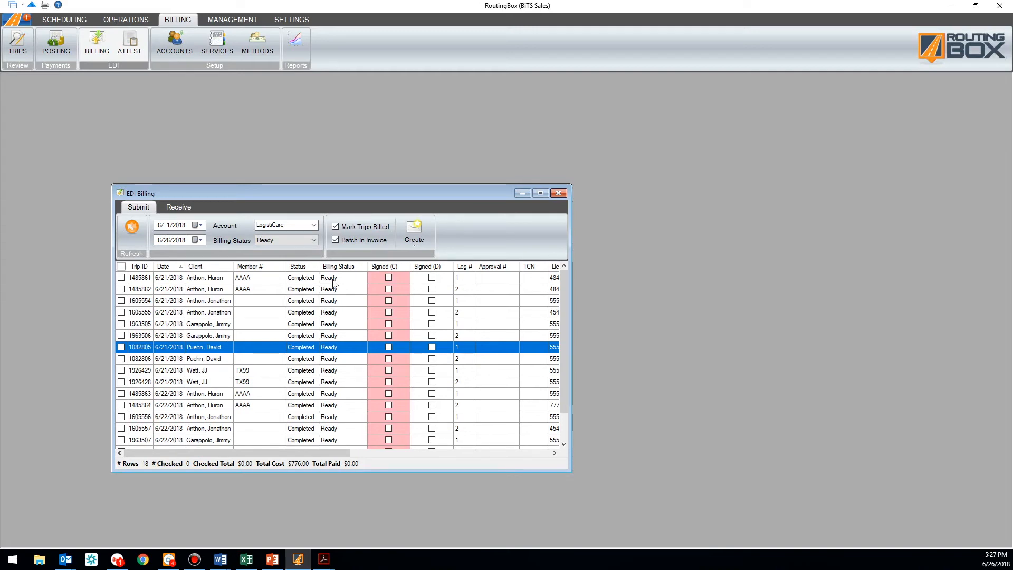
Check all 18 LogistiCare trips ($776.00) and show EDI claim formats such as 837P
click(121, 266)
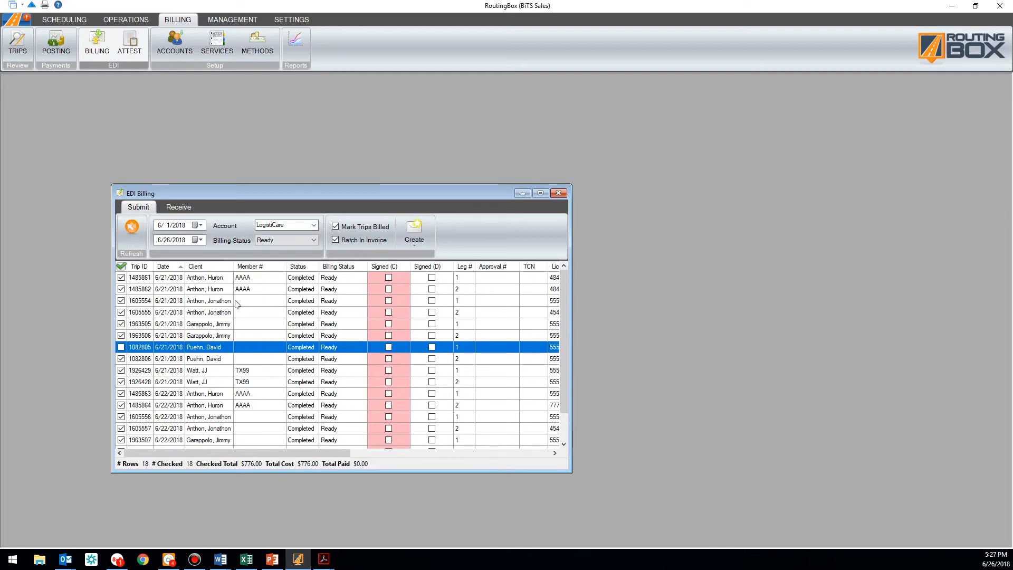
click(416, 244)
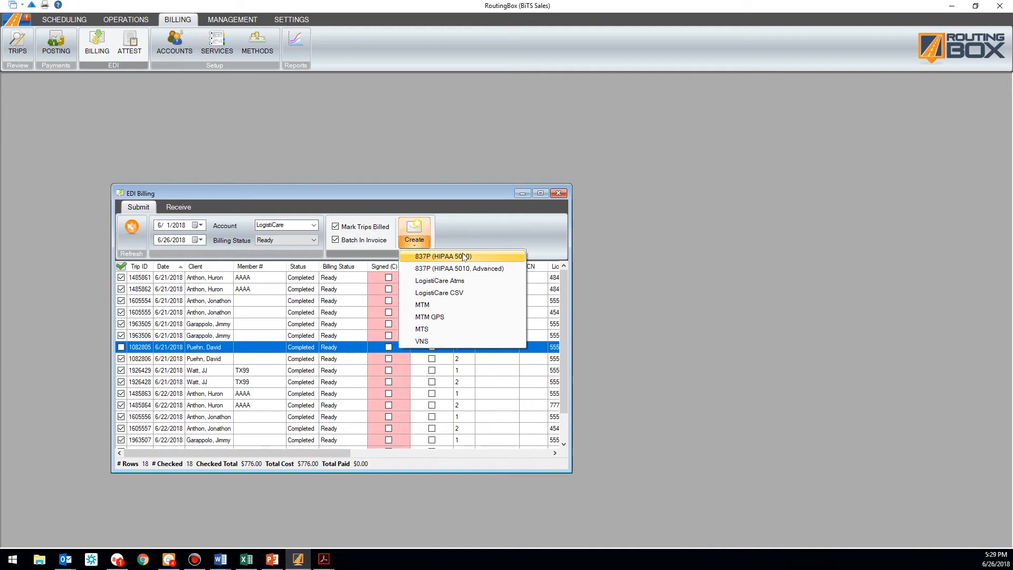
Dismiss the EDI format choices without creating a claim file
click(473, 240)
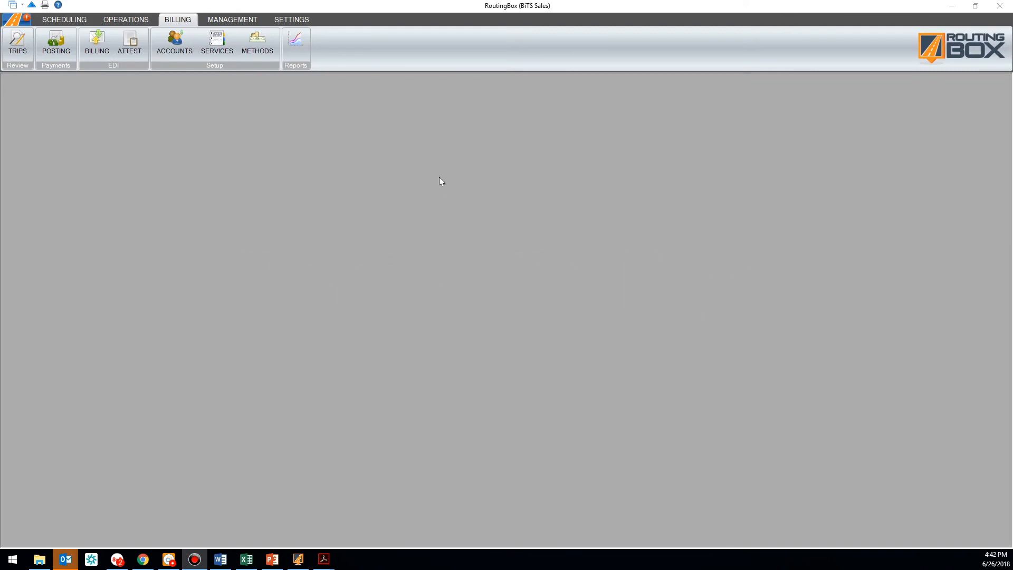
Open Accounting & Billing Reports and select the Invoices report
click(296, 46)
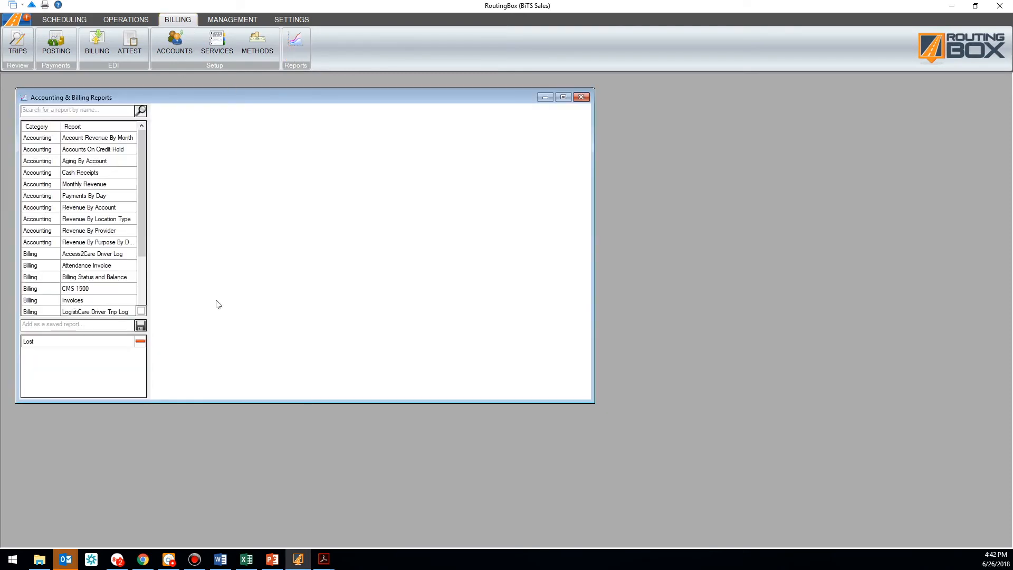
drag(140, 226, 140, 231)
click(86, 298)
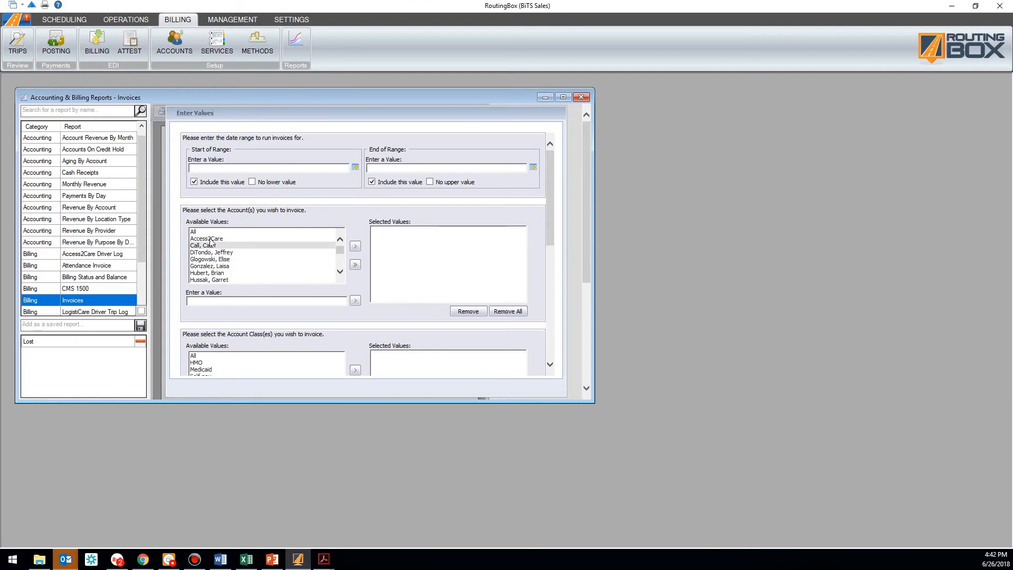
Keep invoices sorted by trip date with sequential global numbering, then show the open Acrobat PDFs
scroll(326, 249, down, 3)
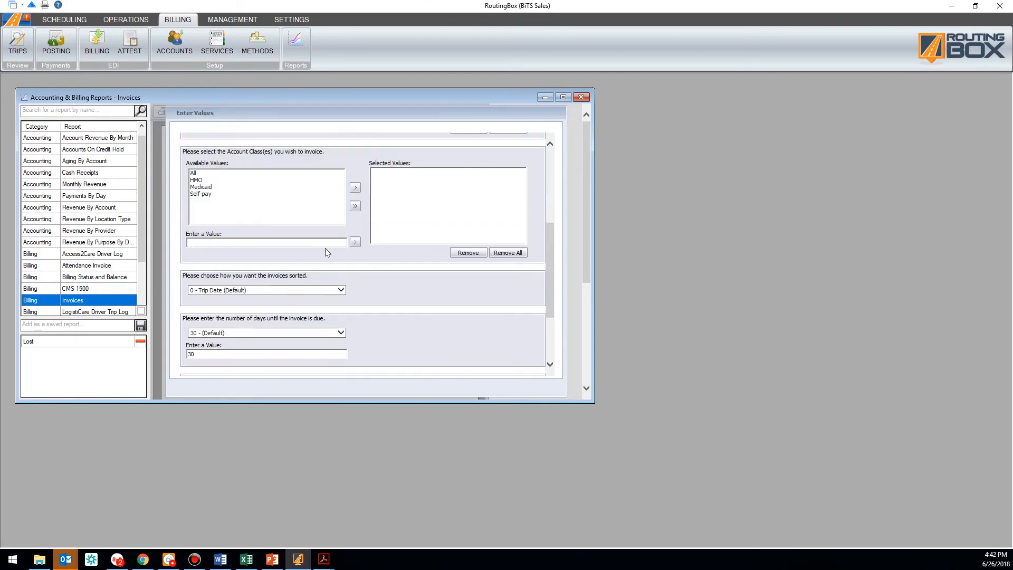
scroll(326, 251, down, 3)
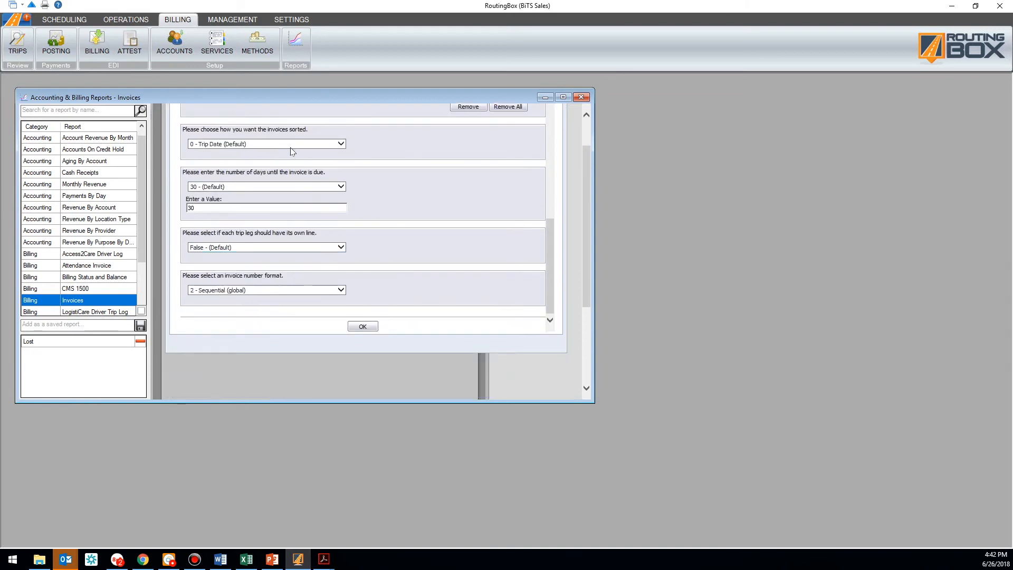
click(293, 146)
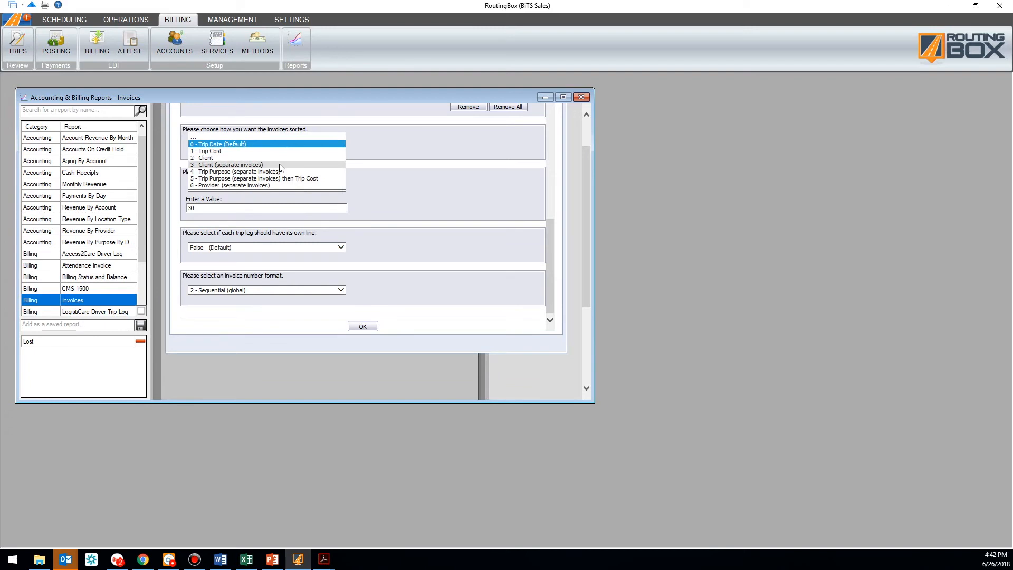
click(259, 205)
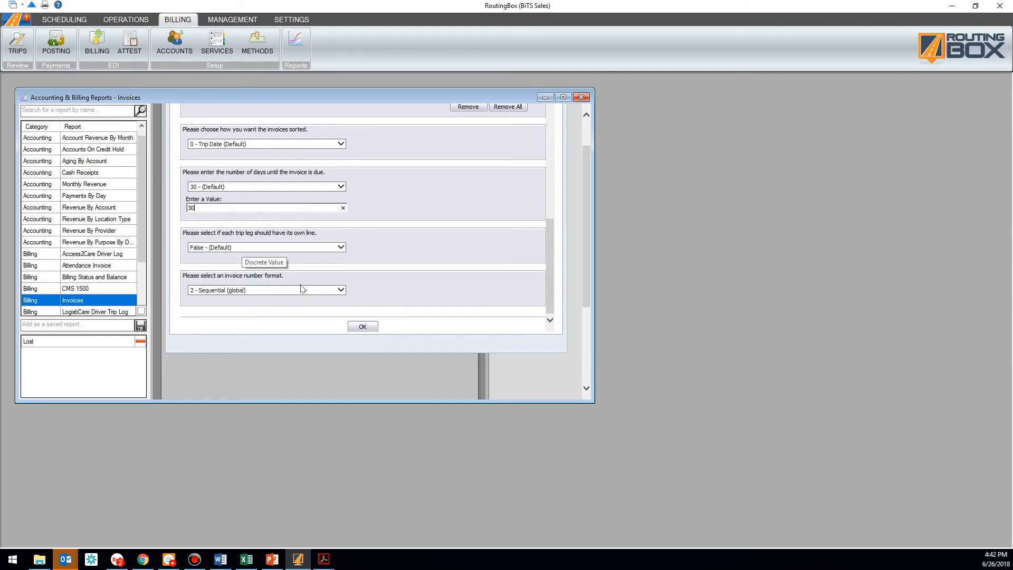
click(341, 289)
click(402, 295)
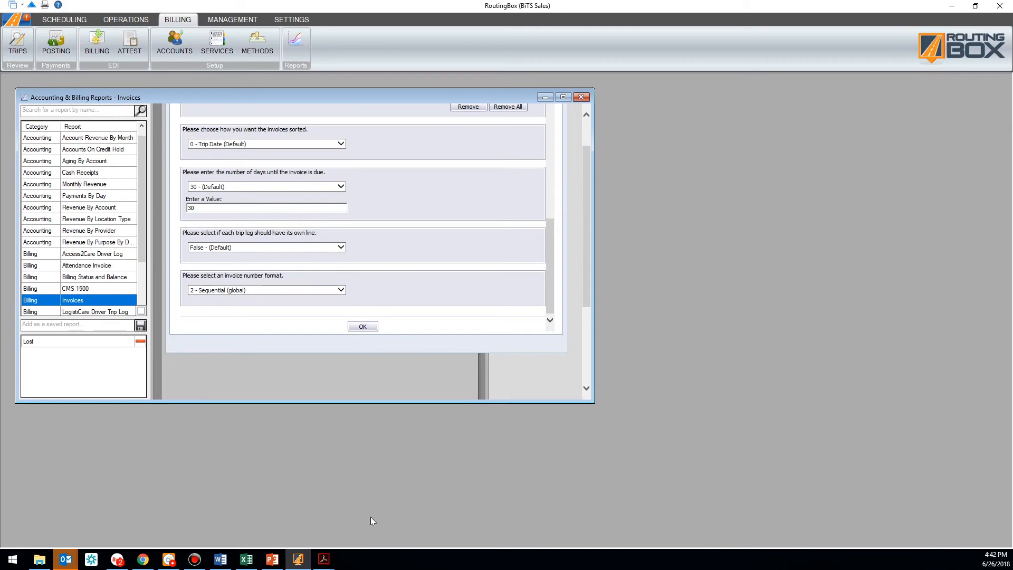
click(325, 559)
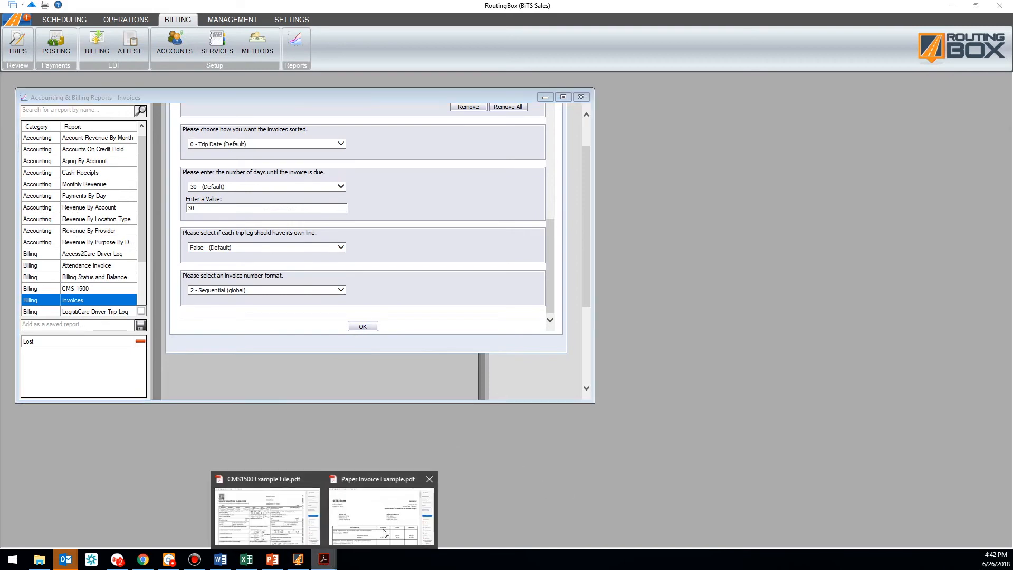
Review Paper Invoice Example.pdf, the BiTS Sales invoice totalling $3,045.00 due
click(384, 533)
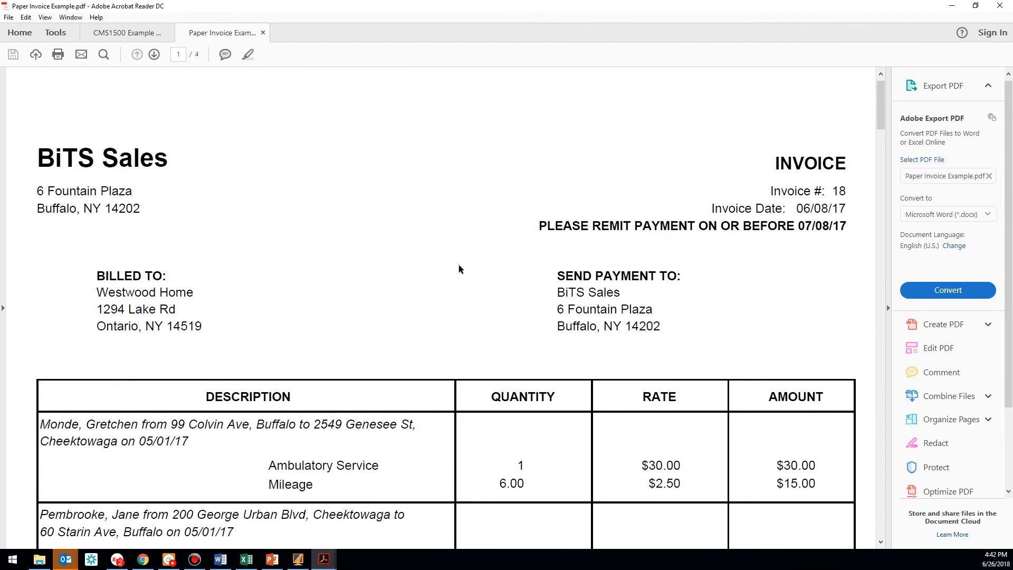
scroll(310, 277, down, 5)
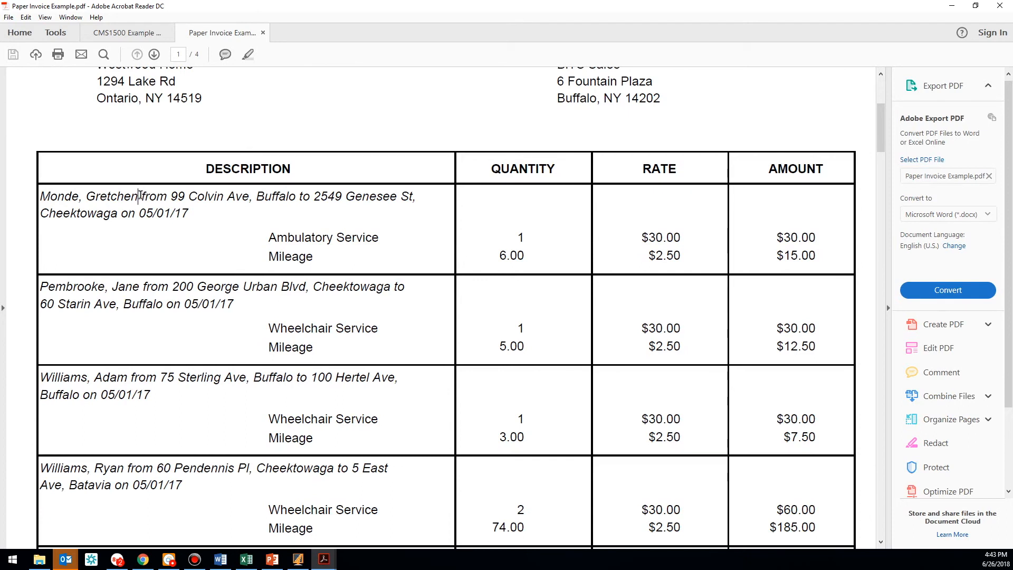
click(167, 224)
scroll(410, 318, up, 5)
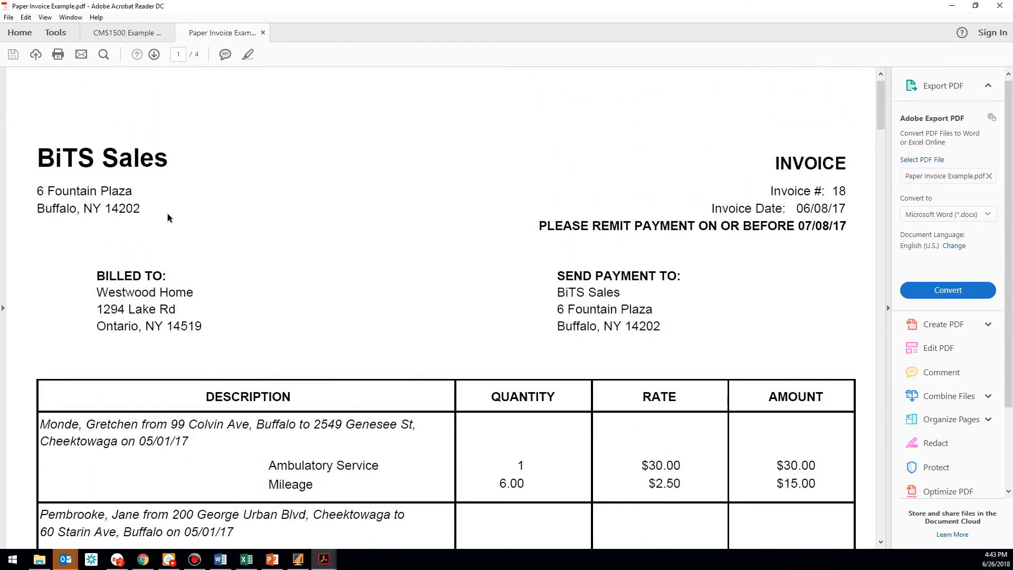
drag(98, 277, 201, 327)
click(190, 312)
drag(880, 103, 878, 475)
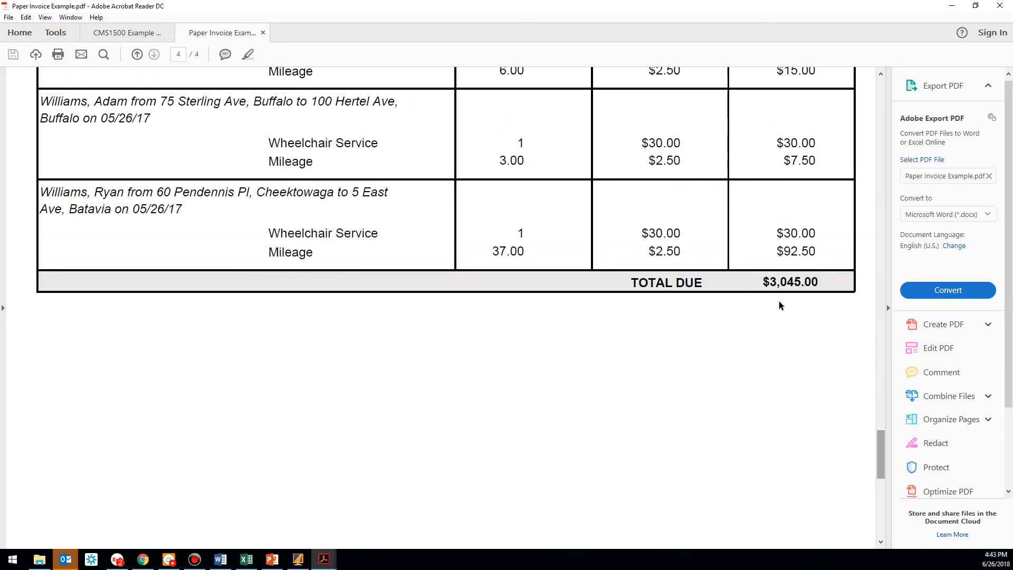
drag(762, 283, 819, 285)
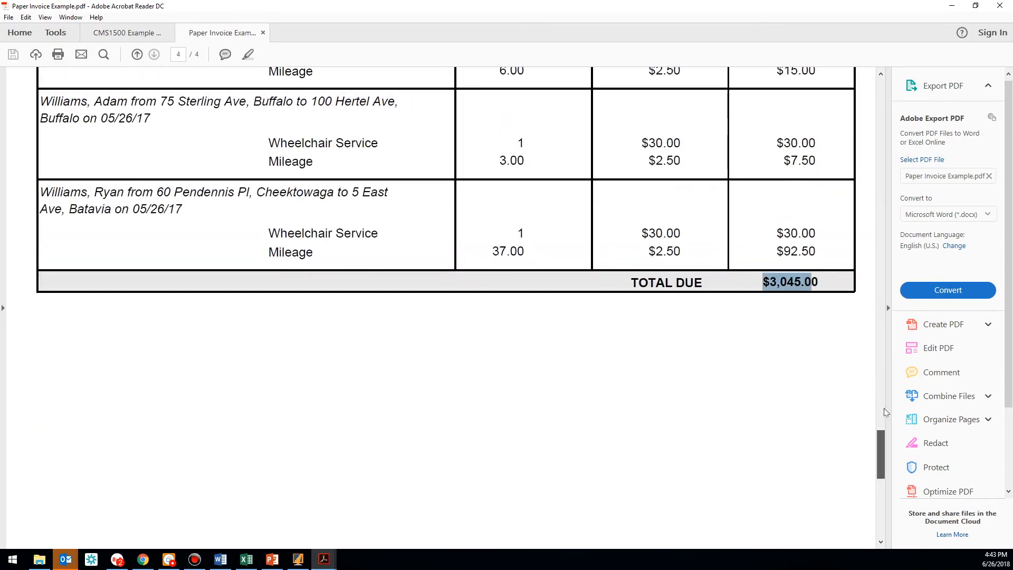
drag(879, 459, 900, 125)
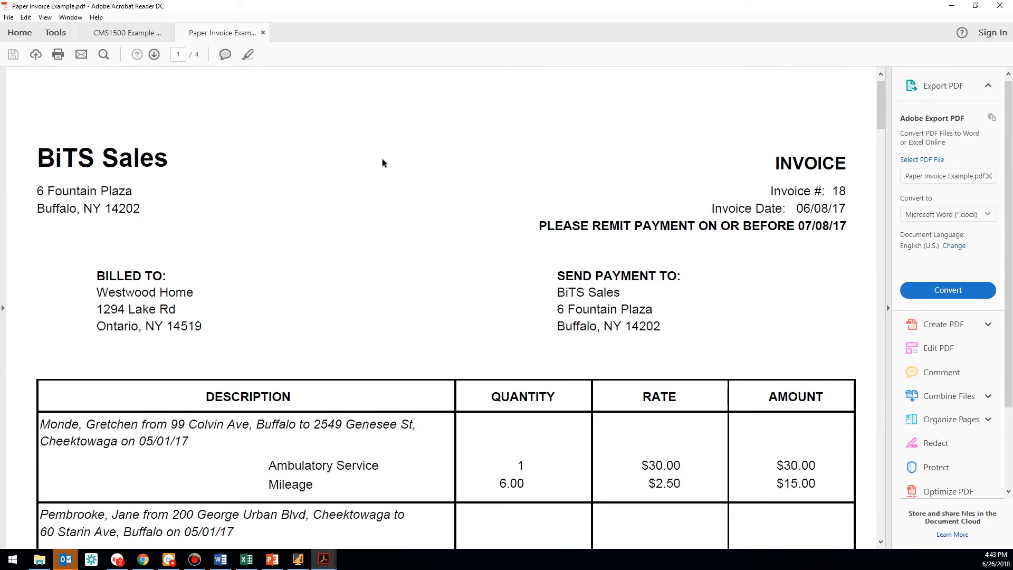
click(117, 38)
click(951, 6)
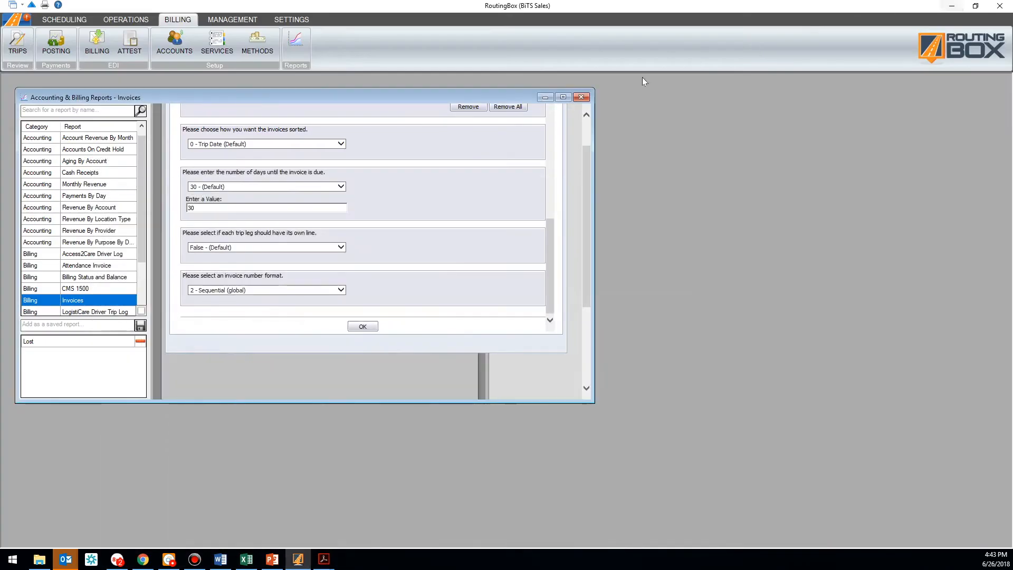
click(70, 289)
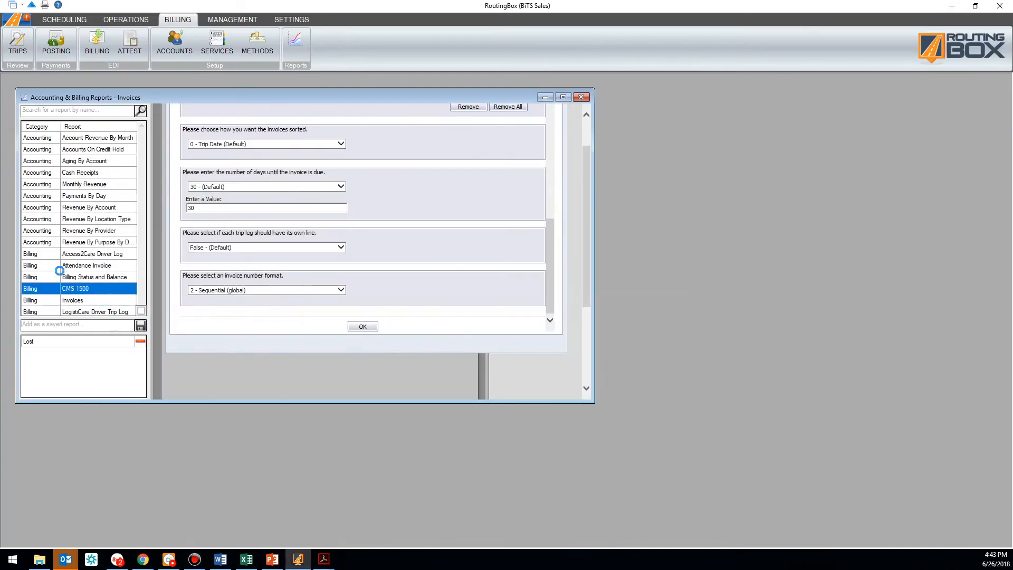
click(324, 559)
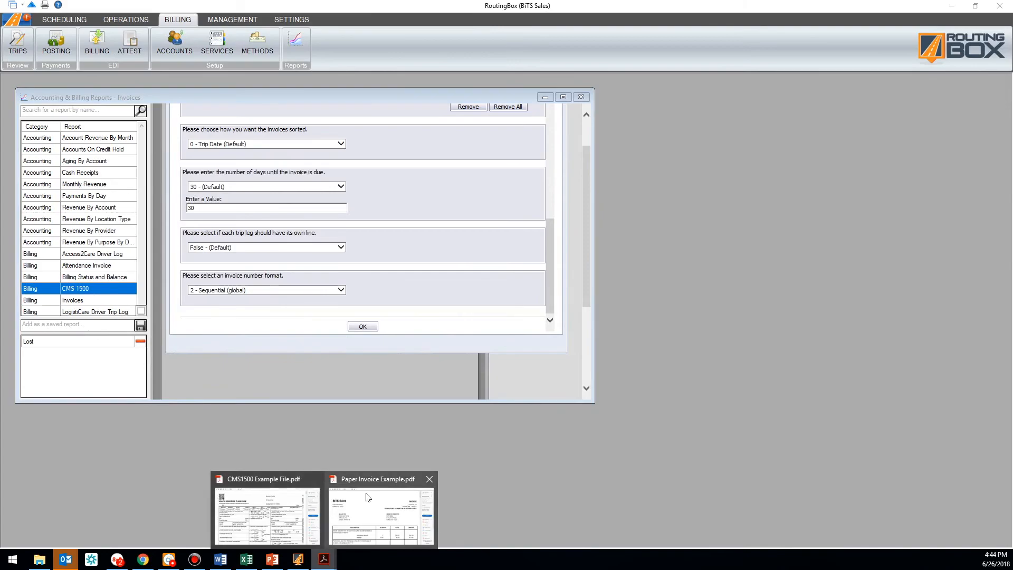
click(285, 498)
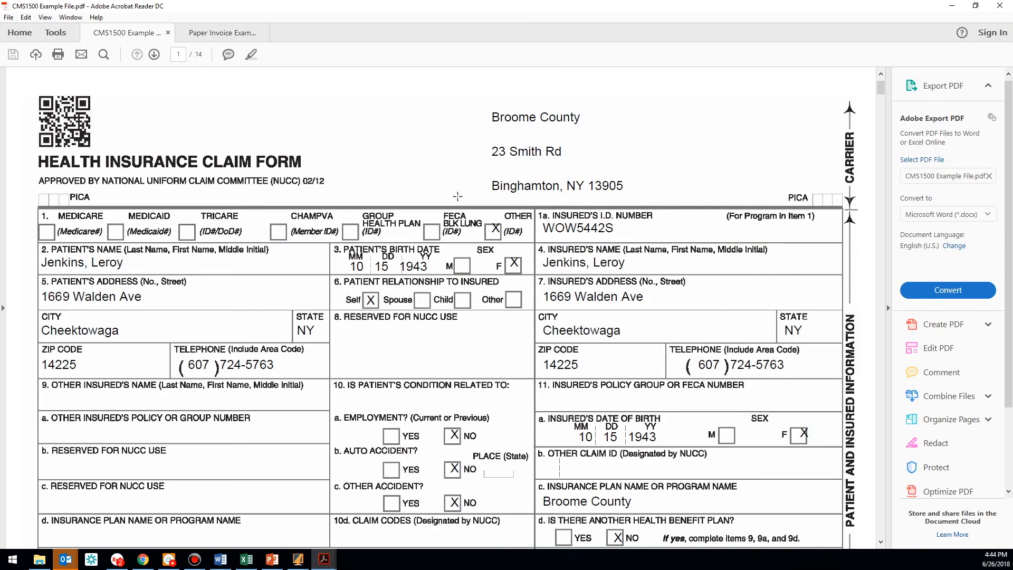
scroll(387, 231, down, 1)
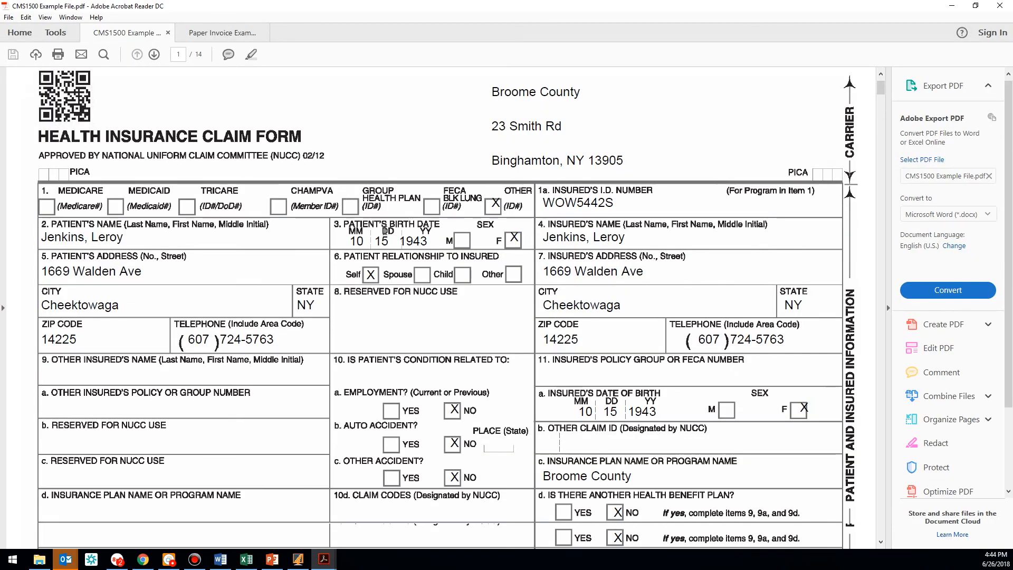
scroll(388, 231, down, 10)
scroll(373, 252, down, 16)
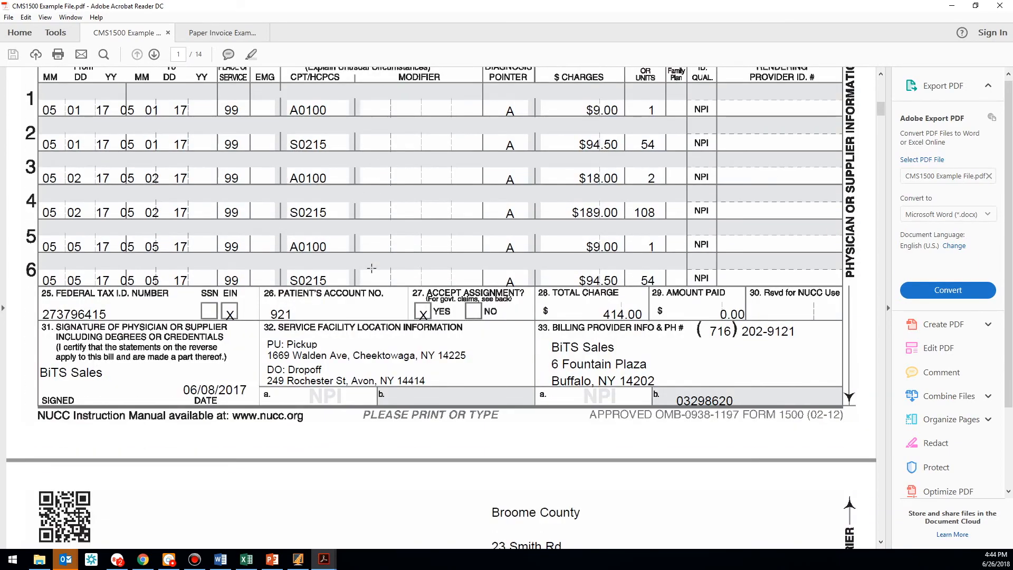
scroll(370, 258, up, 17)
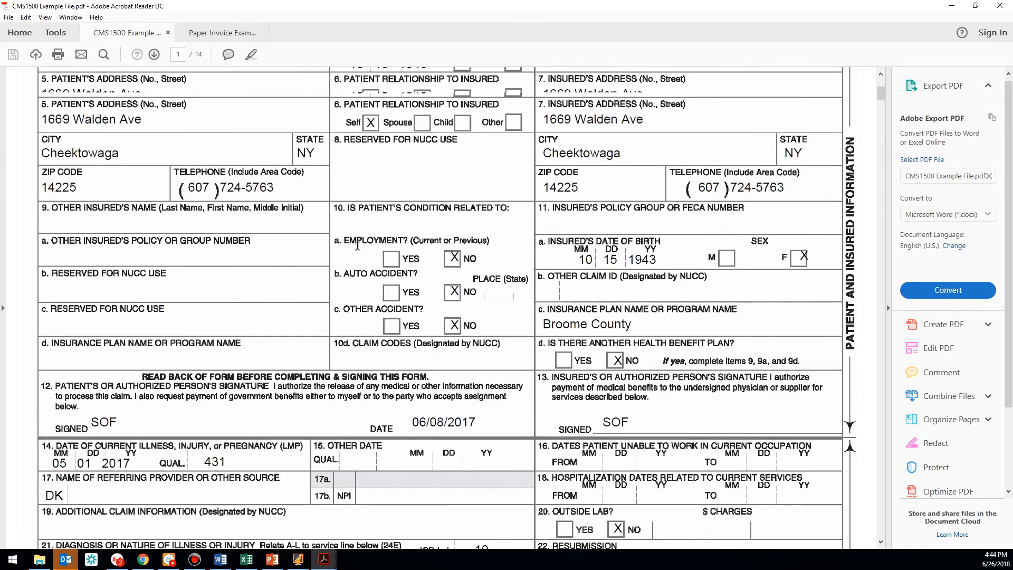
scroll(357, 245, up, 6)
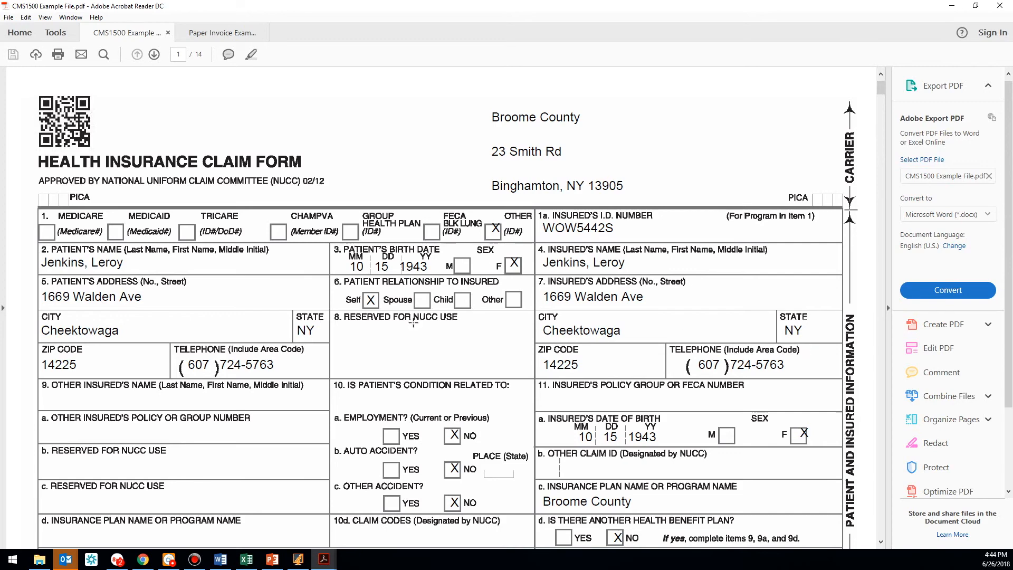
scroll(305, 330, down, 5)
scroll(305, 330, down, 5)
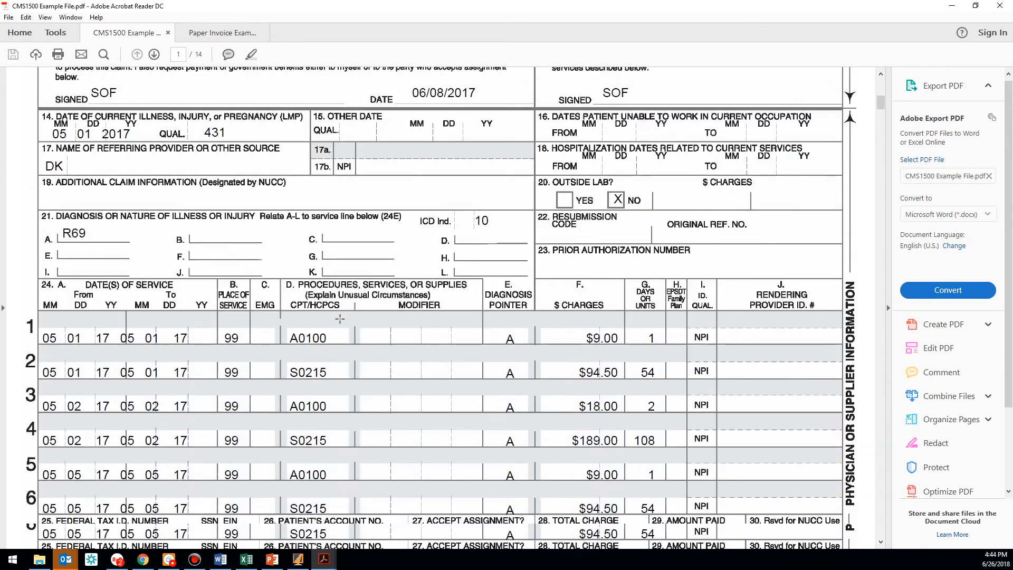
scroll(340, 319, down, 2)
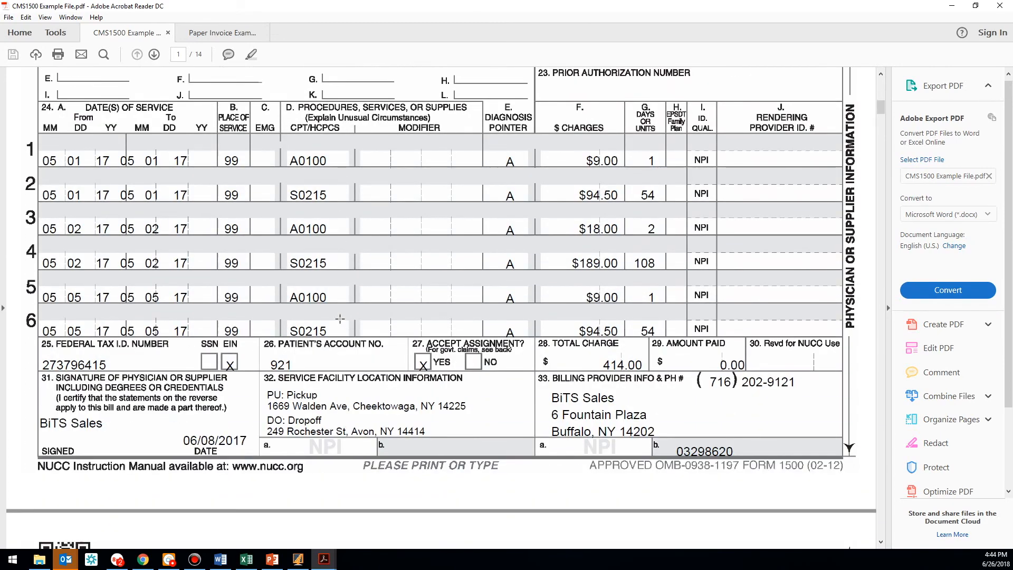
scroll(340, 318, up, 10)
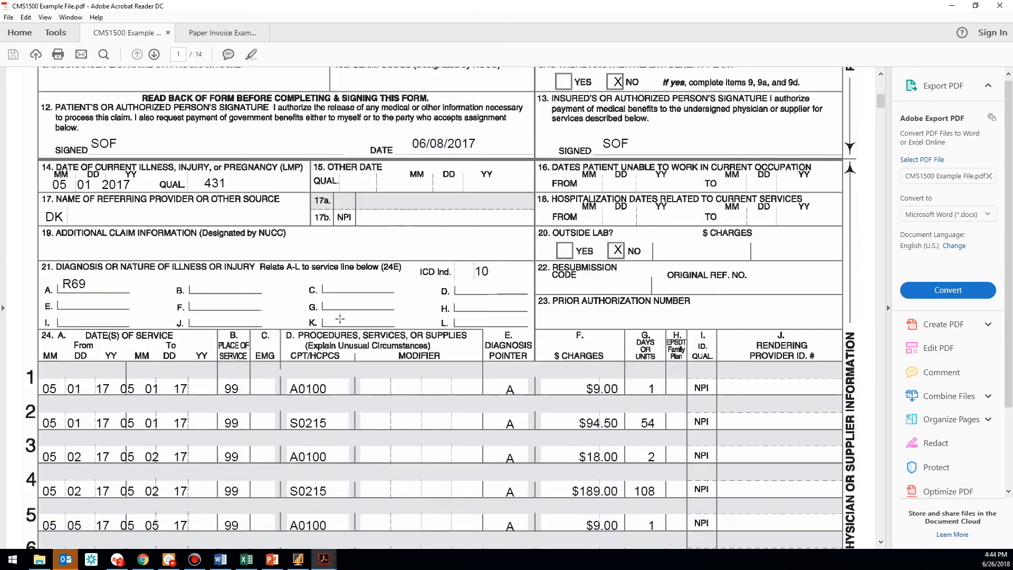
scroll(339, 319, up, 2)
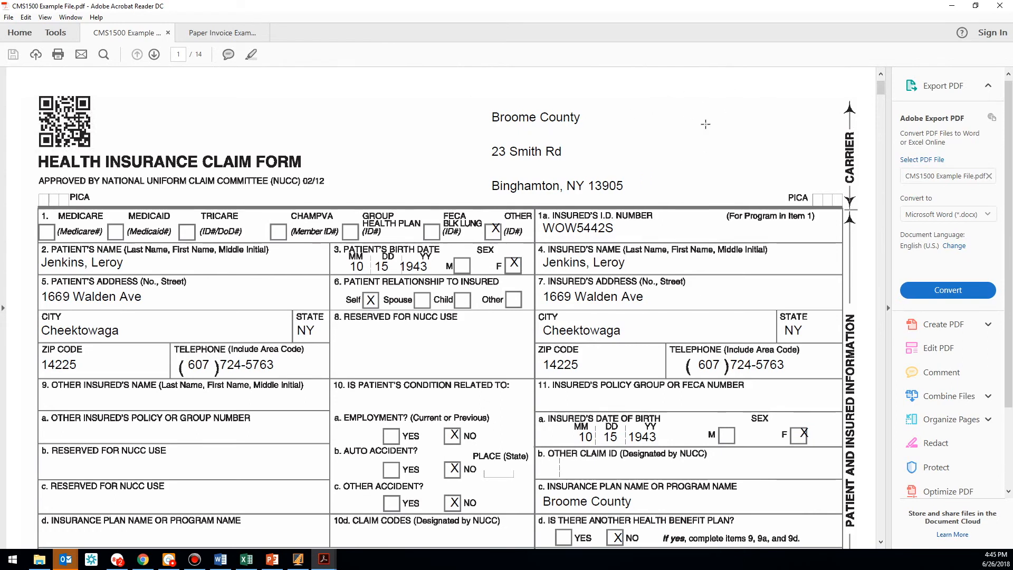
Back in RoutingBox, open Attestation for unattested trips dated 6/26/2018
click(952, 6)
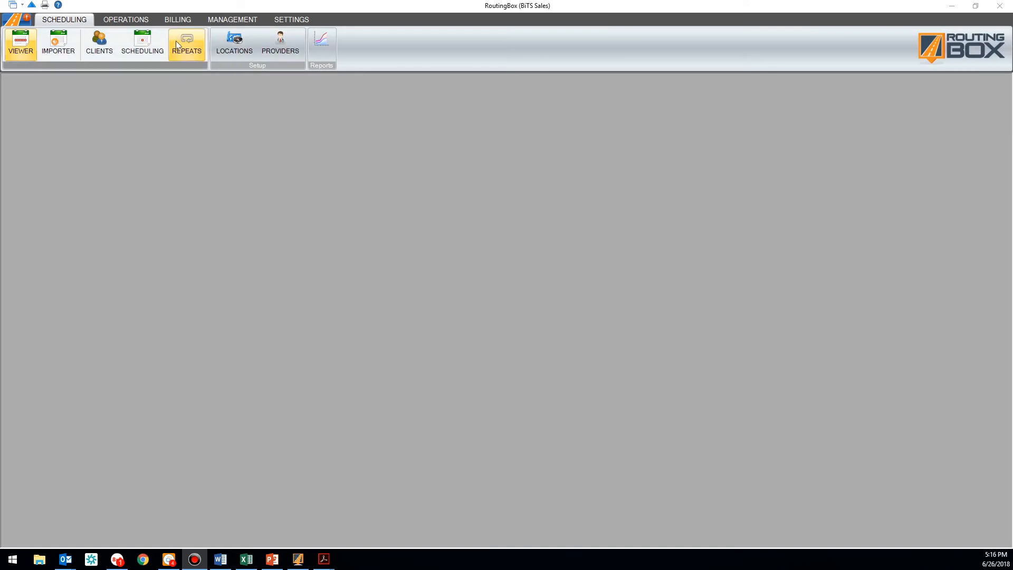
click(178, 20)
click(141, 42)
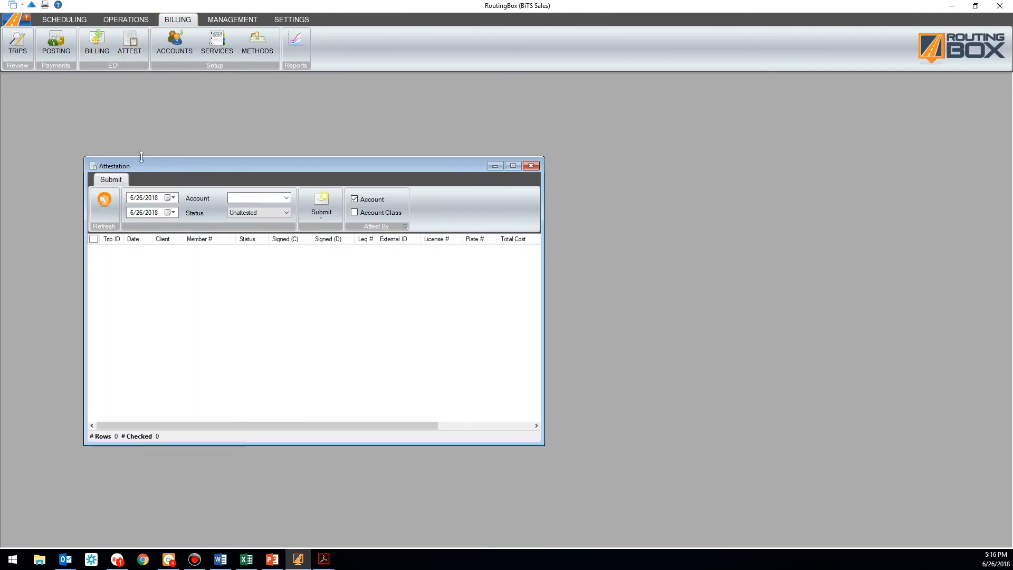
click(171, 198)
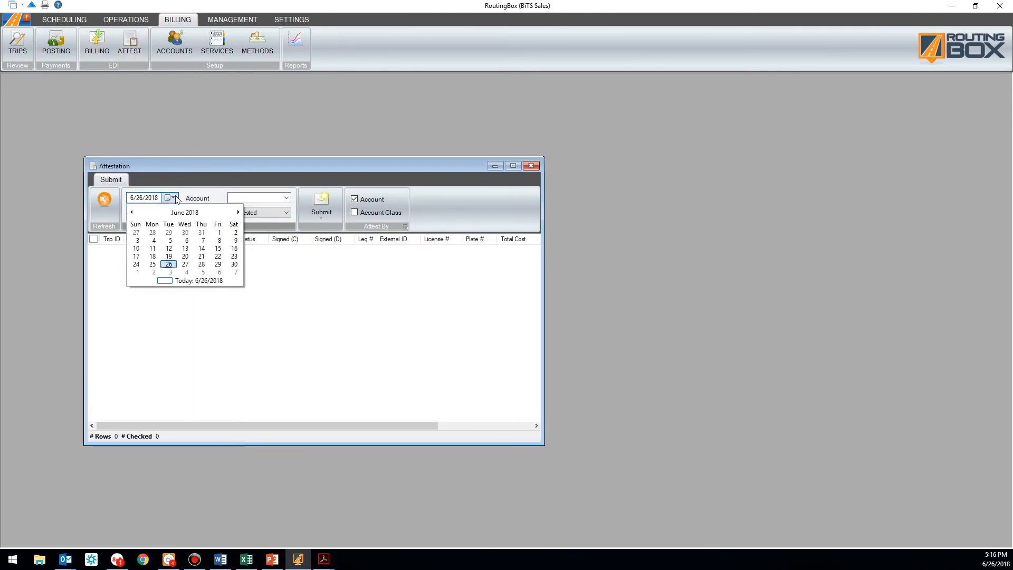
click(176, 266)
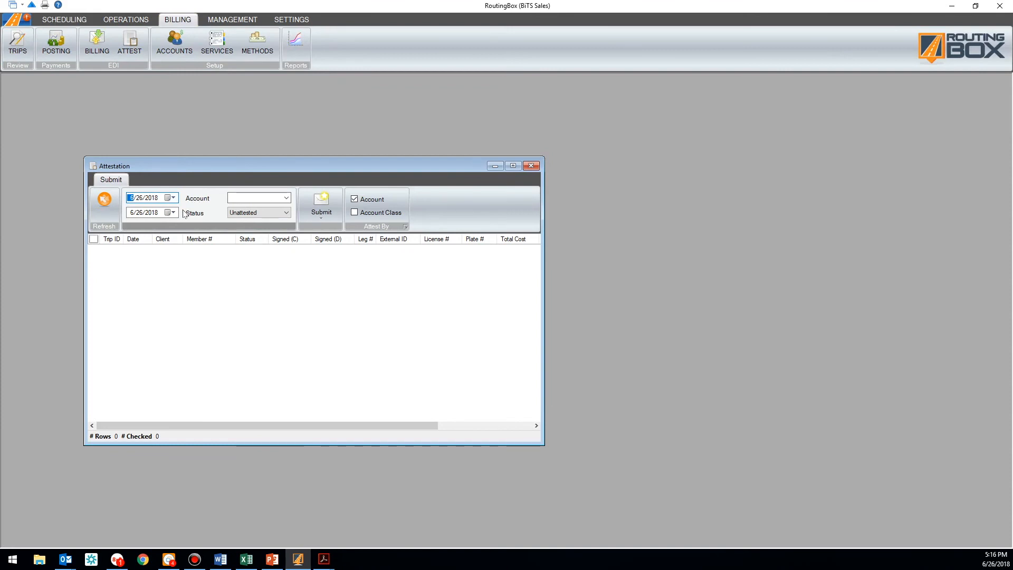
click(239, 197)
Filter to NY Medicaid, check all six trips, and show the MAS Direct Attestation submit option
text(ny medi)
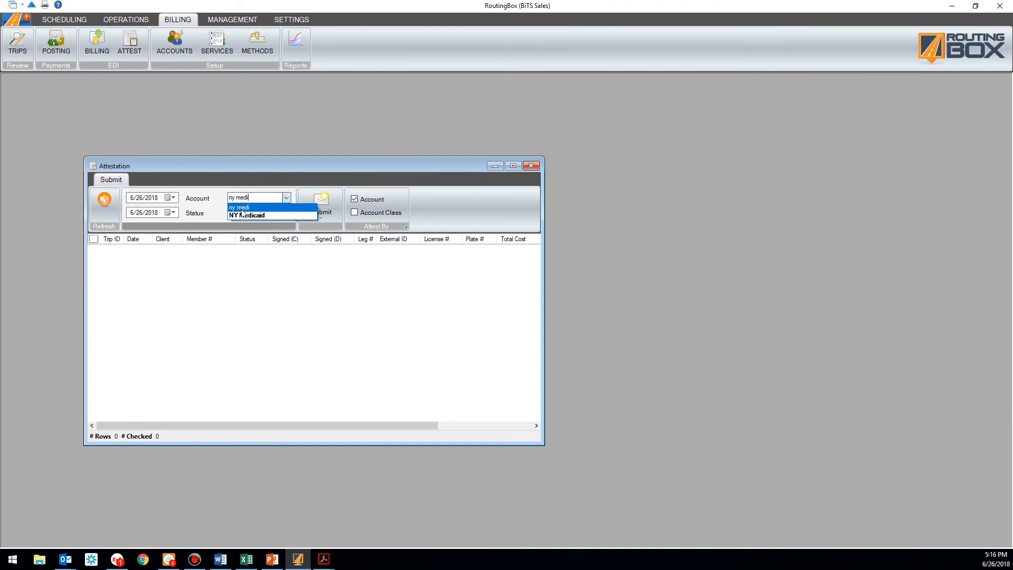
click(242, 215)
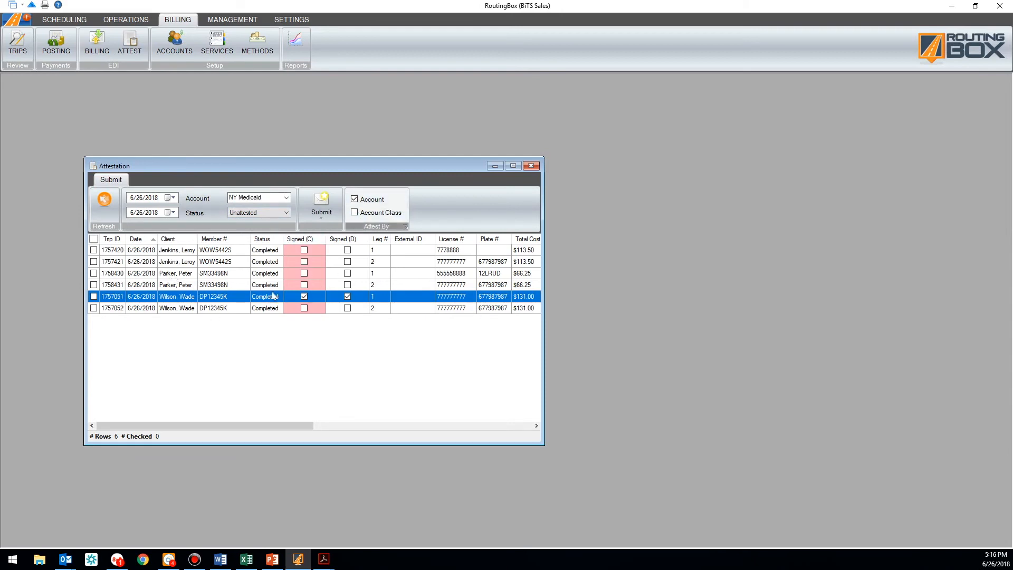
click(271, 311)
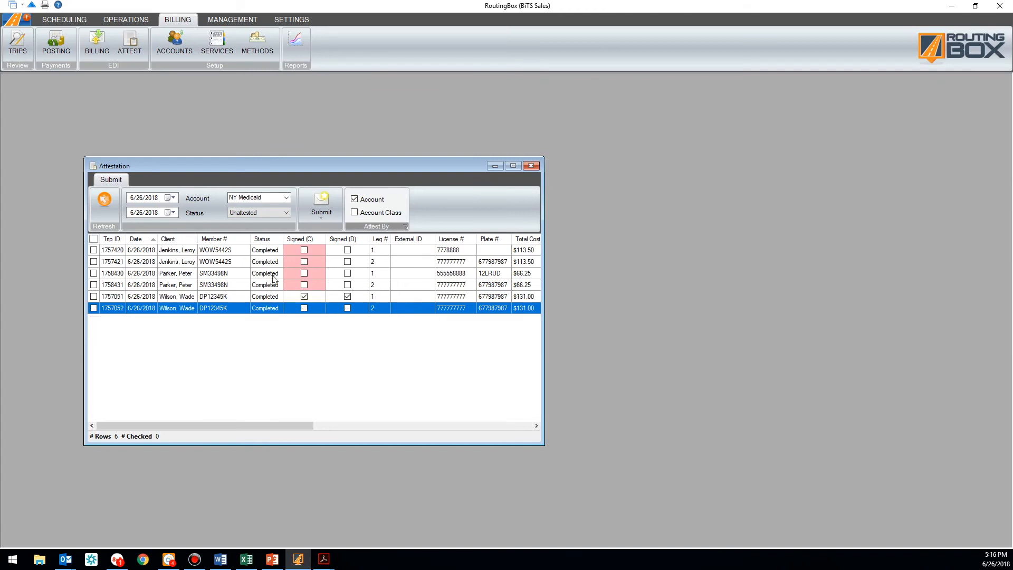
click(272, 254)
click(94, 239)
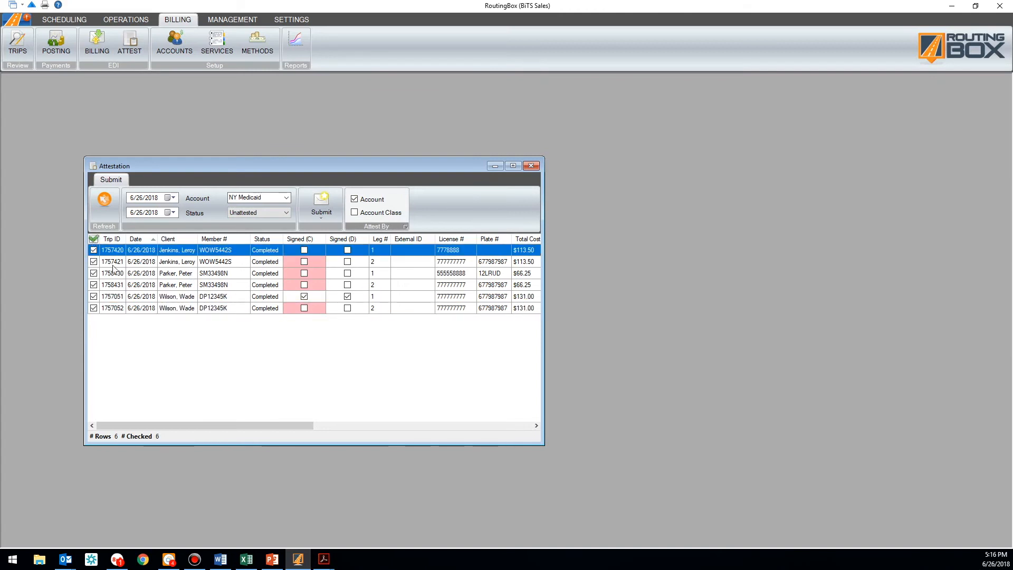
click(322, 214)
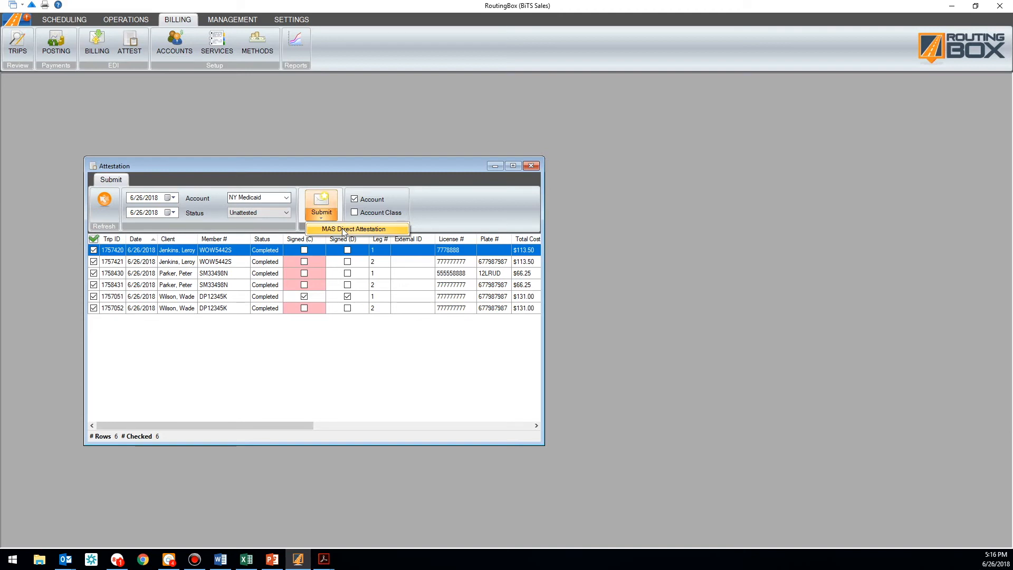
Close the Attestation submit options without submitting and return to the Operations ribbon
click(336, 368)
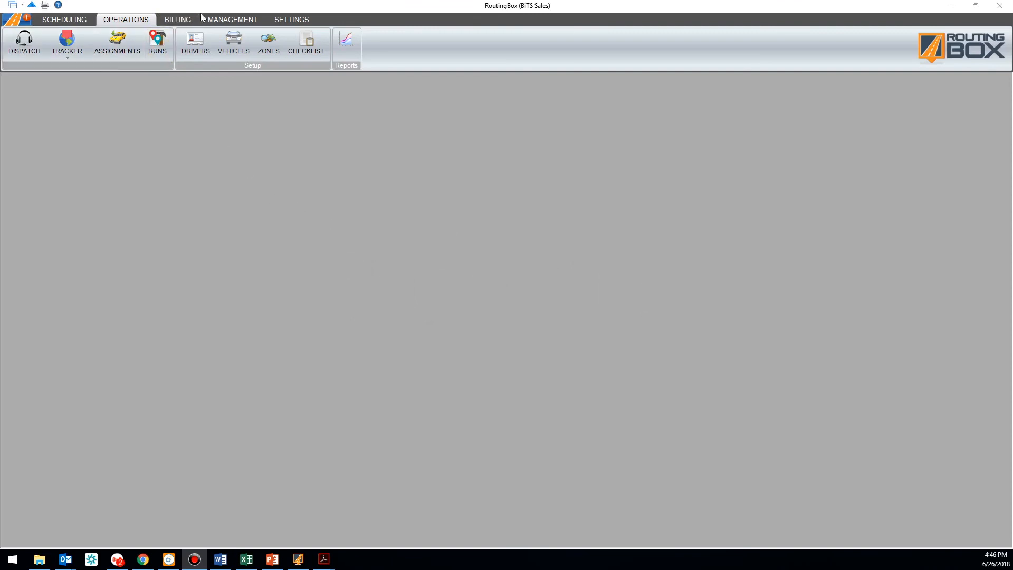
click(221, 19)
click(177, 20)
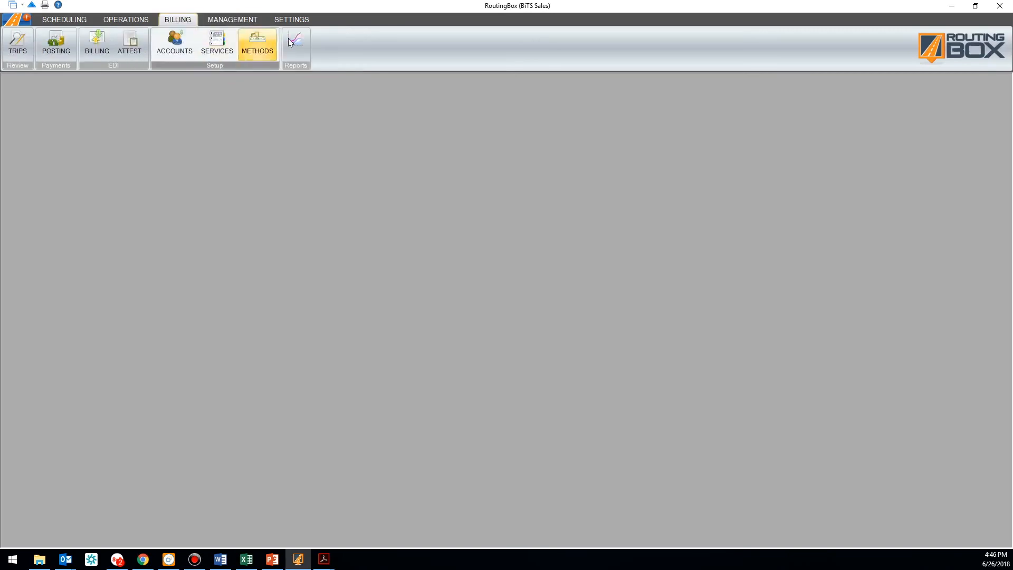
click(146, 21)
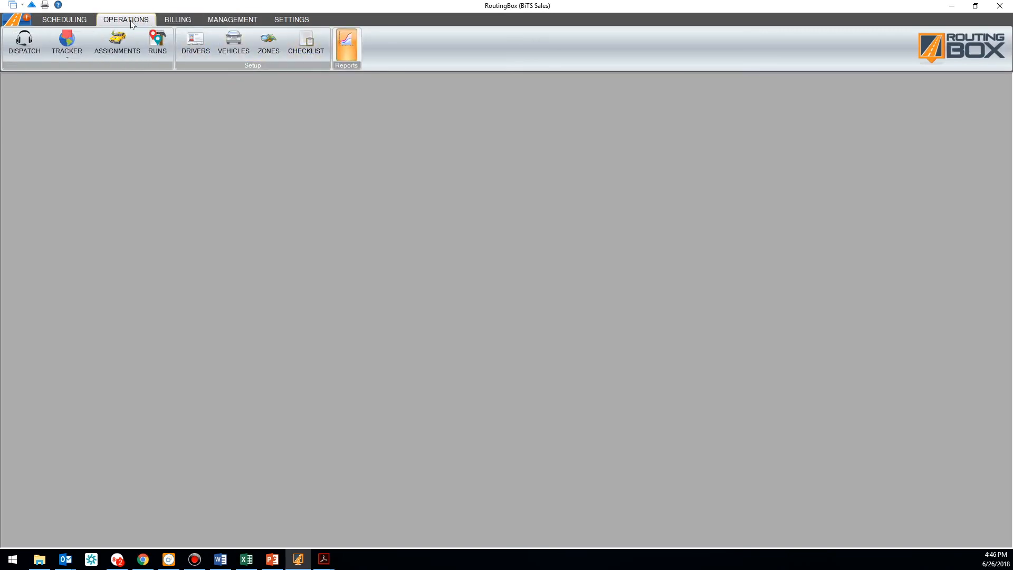
Open the Operations Reports window listing Active Drivers, Daily Dispatch Log and more, then close it
click(346, 47)
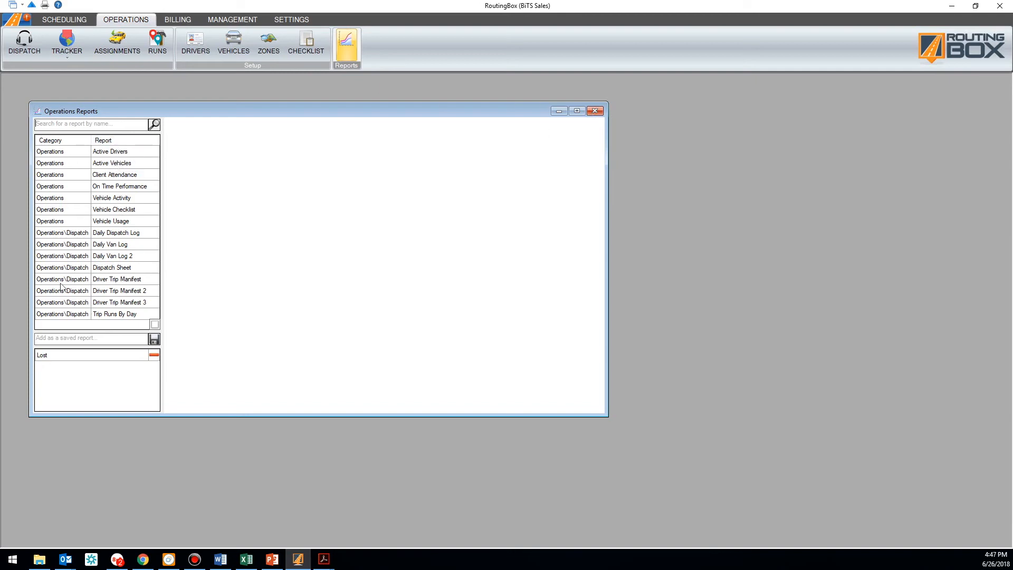
click(596, 111)
Open the Trip Viewer from the scheduling functions and apply the Eligibility saved view
click(66, 24)
click(20, 42)
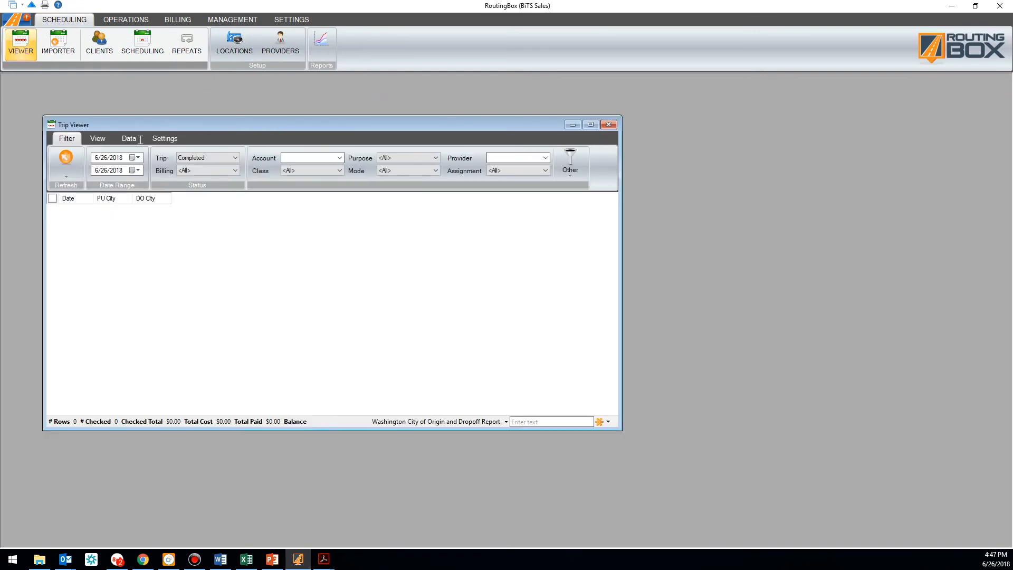
click(95, 139)
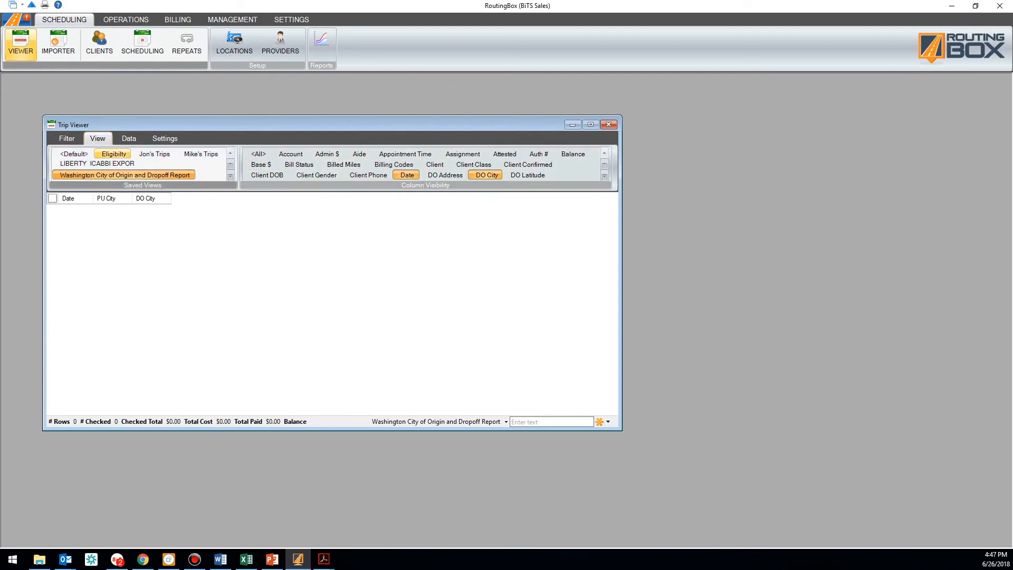
click(112, 154)
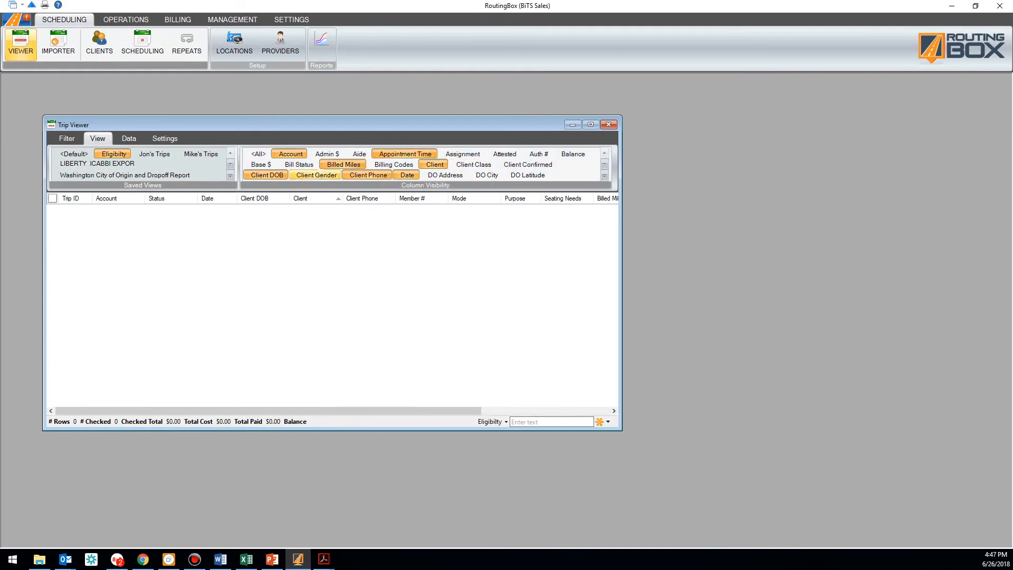
Move the Member # column between Client DOB and Client, then scroll the grid back
scroll(341, 174, down, 4)
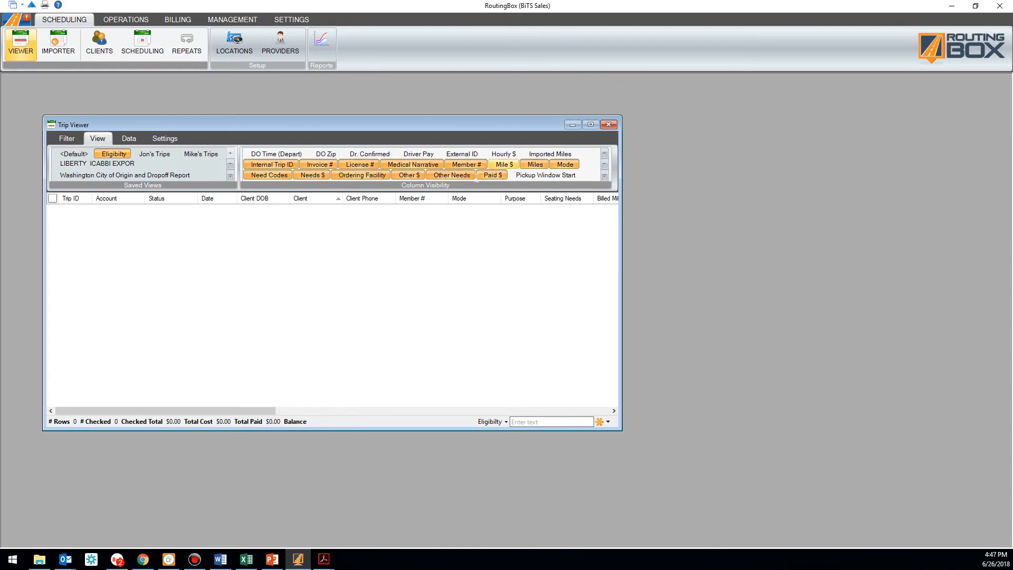
drag(266, 412, 314, 404)
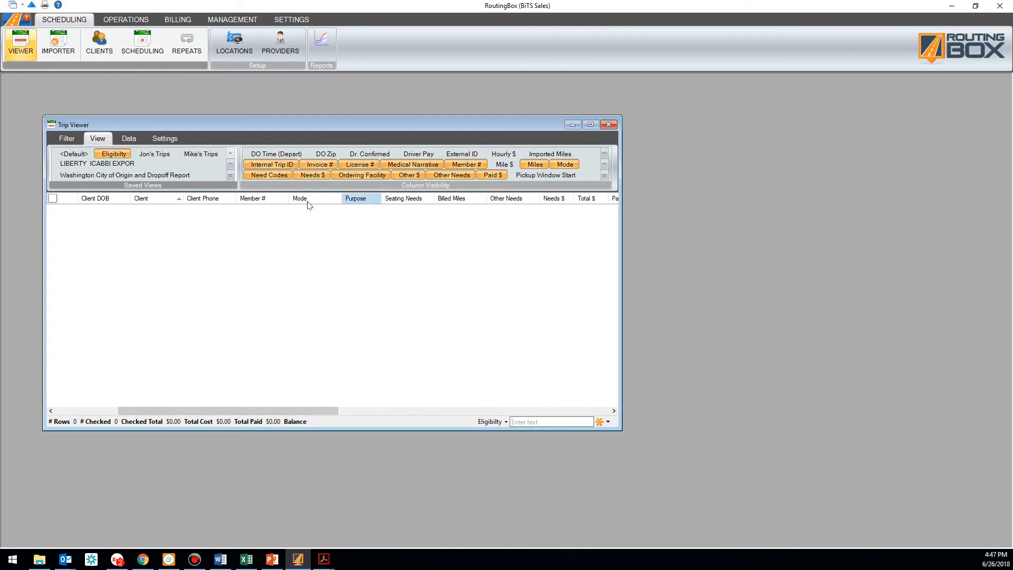
drag(251, 204, 150, 201)
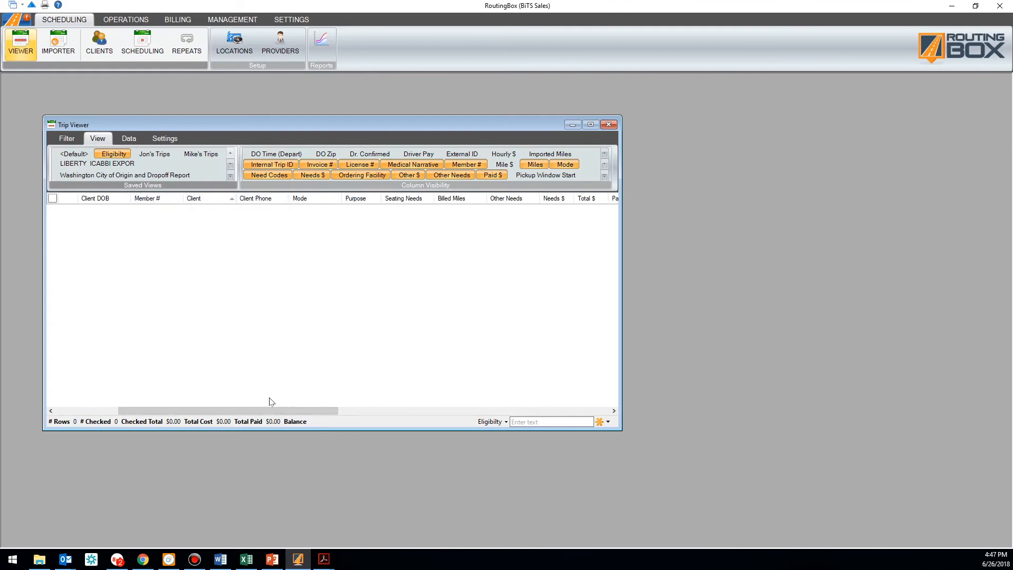
drag(268, 410, 206, 410)
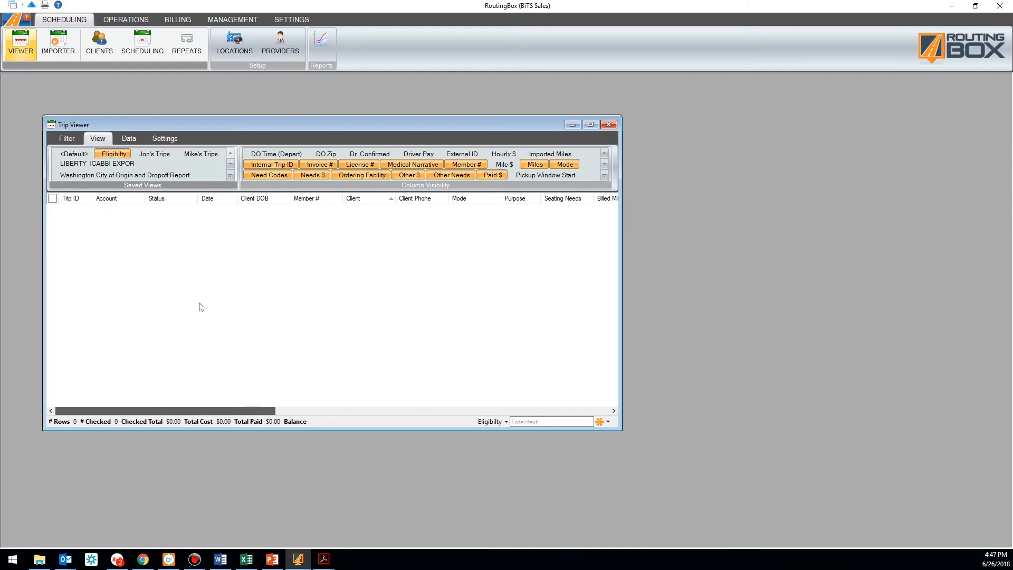
Keep Billing at <All> and set Trip status from Completed to <All> to list 19 trips
click(66, 138)
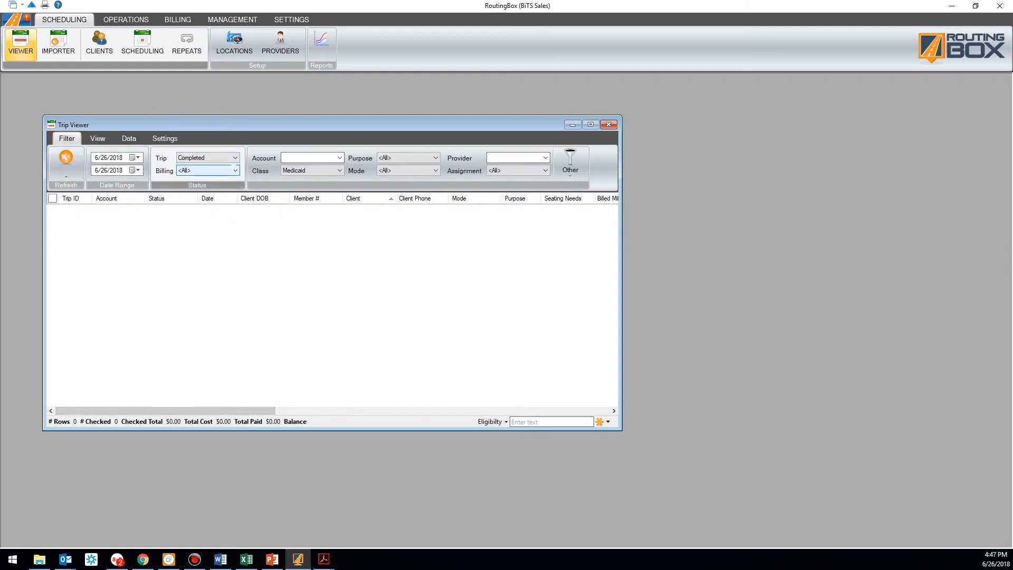
click(234, 168)
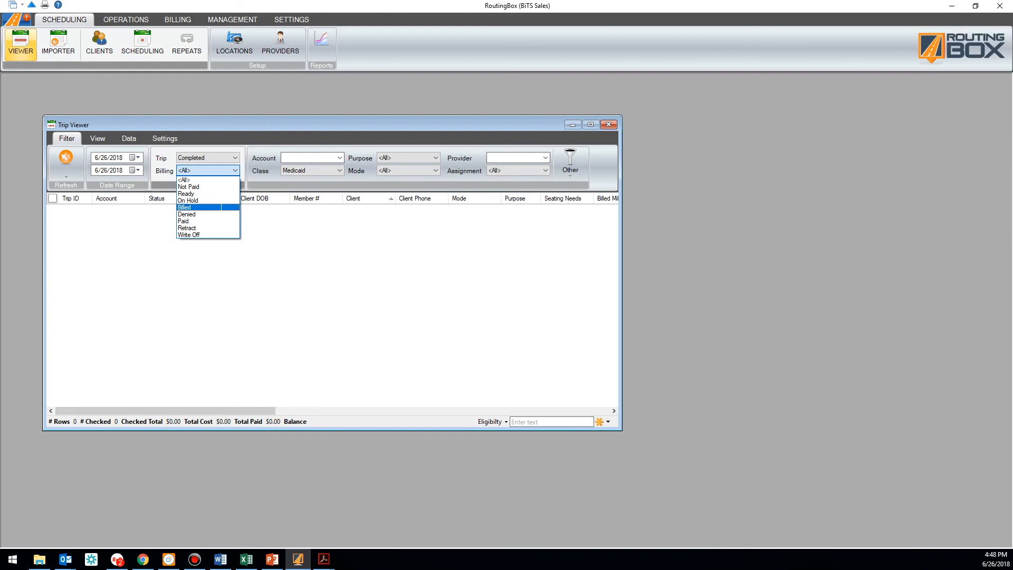
click(264, 158)
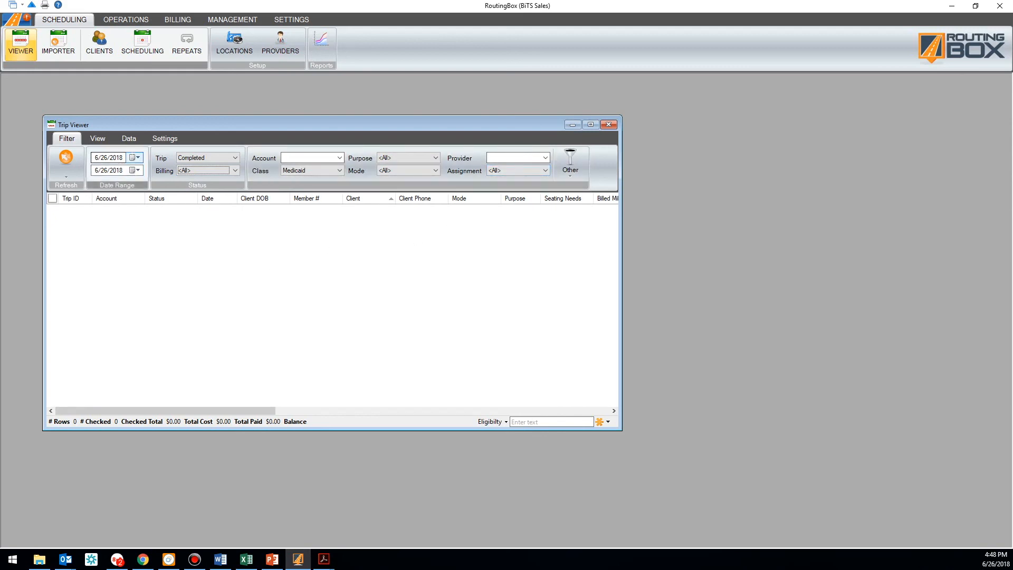
click(66, 160)
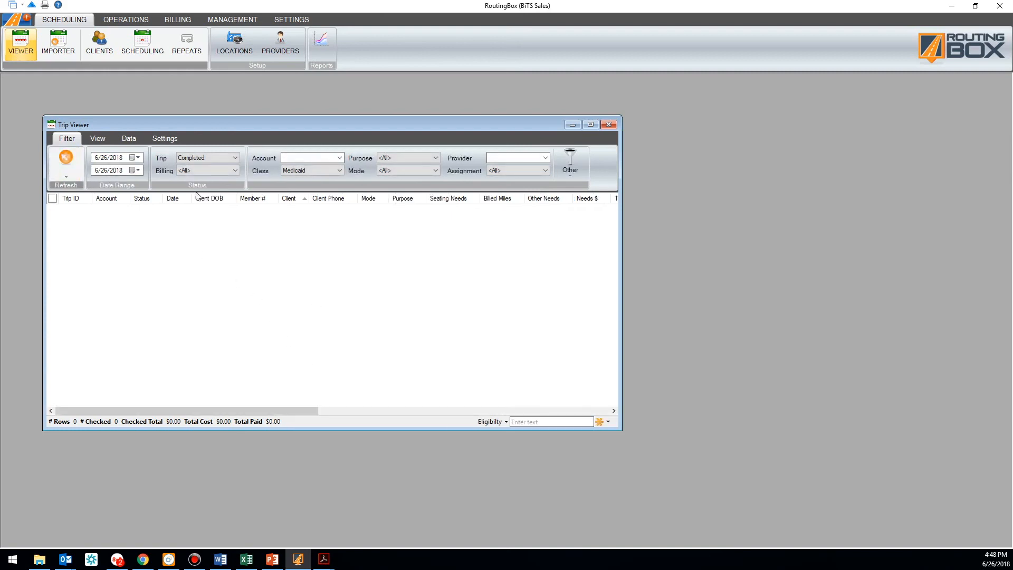
click(235, 157)
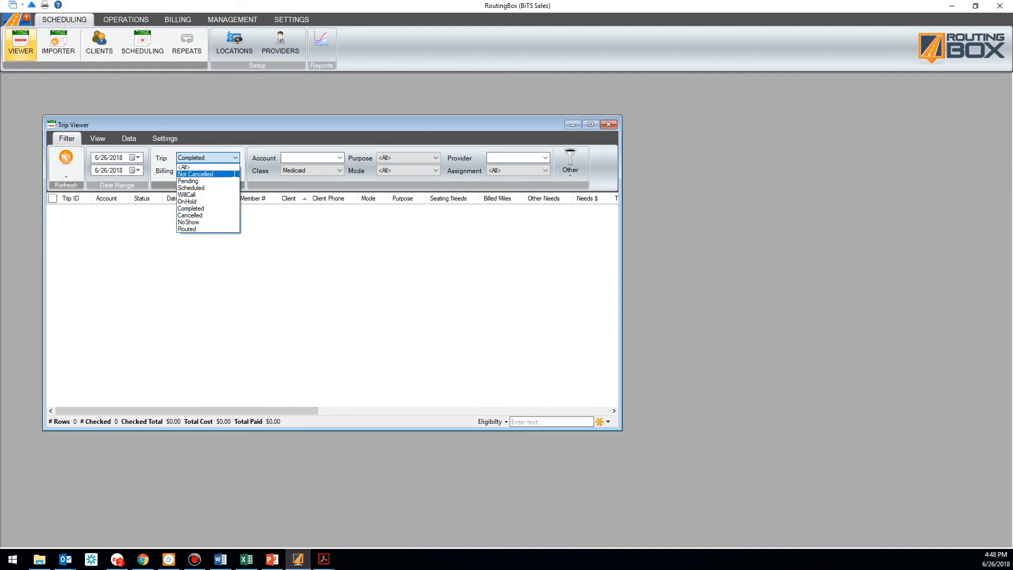
click(212, 166)
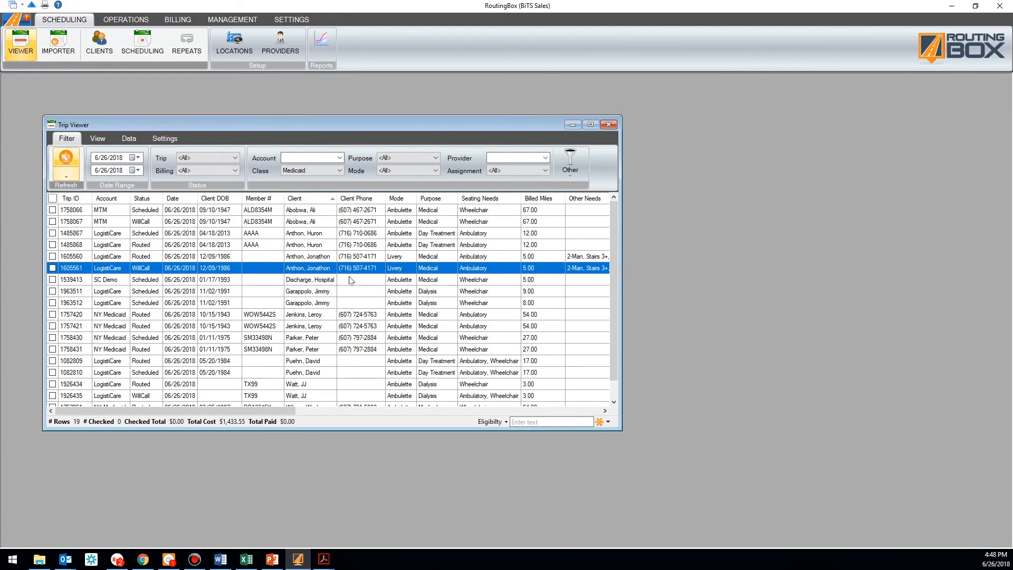
Close the Trip Viewer, leaving the empty Scheduling workspace
mouse_move(593, 403)
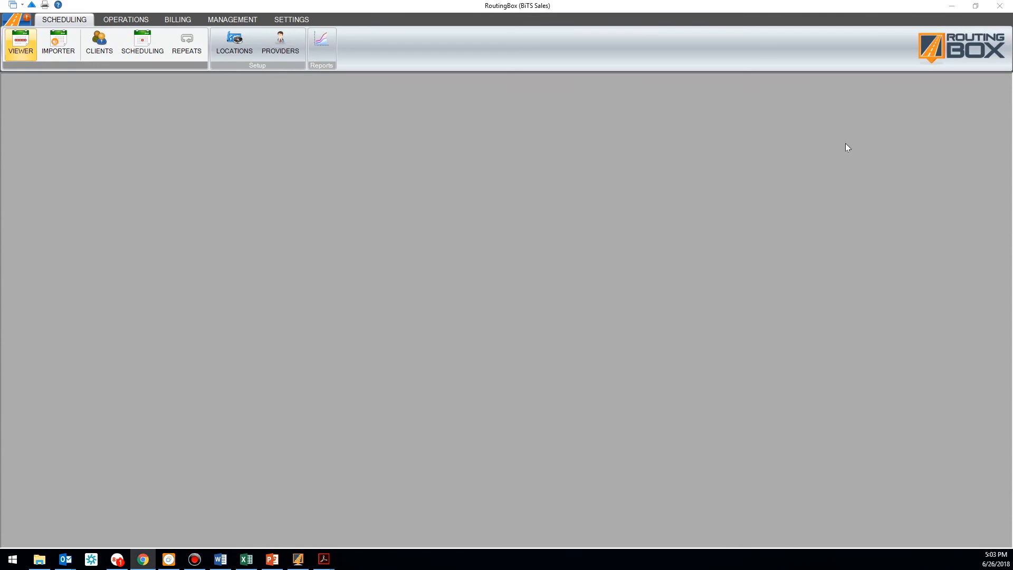
Bring the Chrome window onscreen, maximize it, and go to the prototype's Sign-Up screen
drag(1012, 101, 325, 98)
click(685, 102)
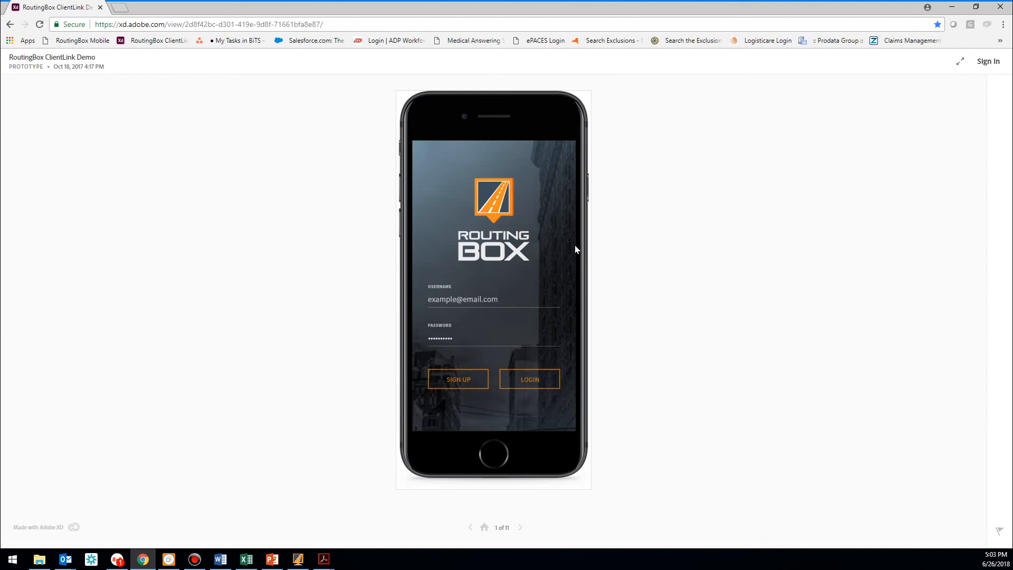
click(454, 380)
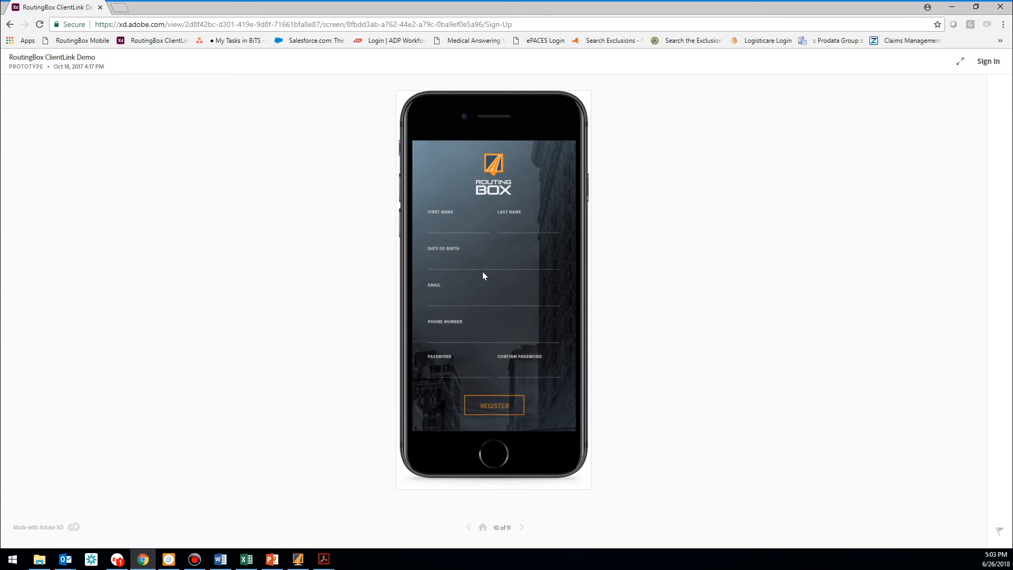
Register on the Sign-Up screen to reach the Map screen showing a 10 min ETA
click(490, 411)
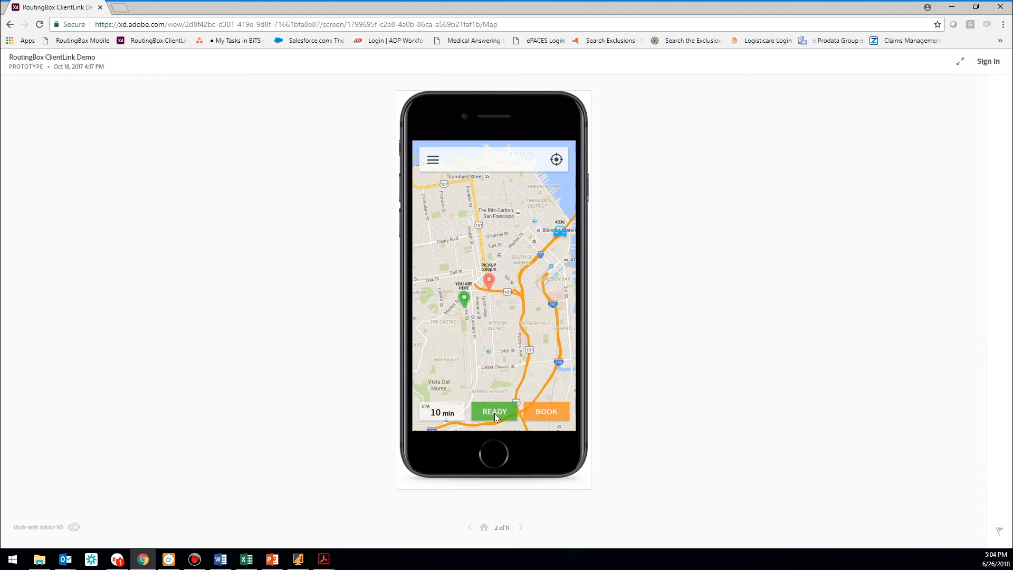
click(543, 413)
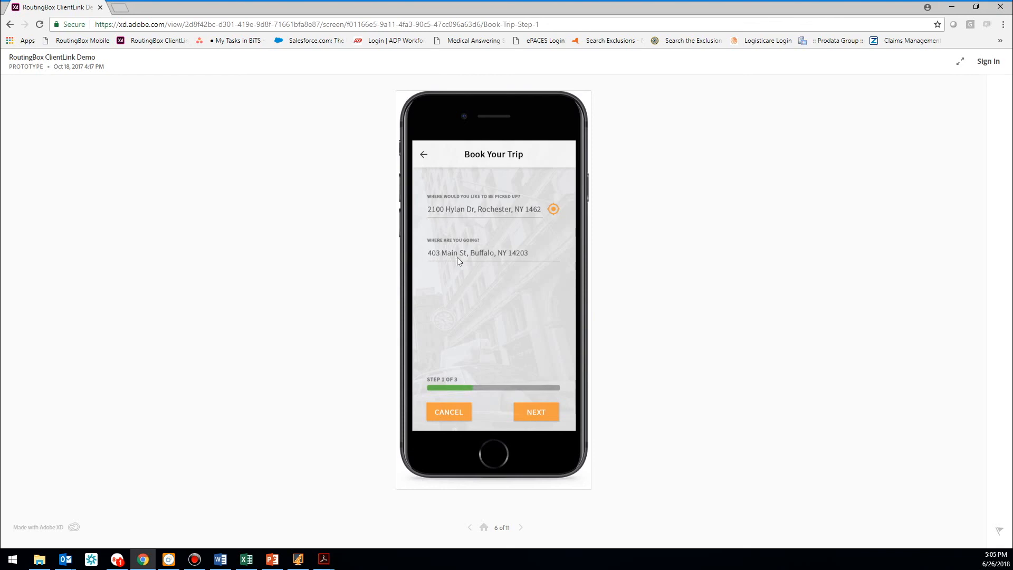
click(538, 416)
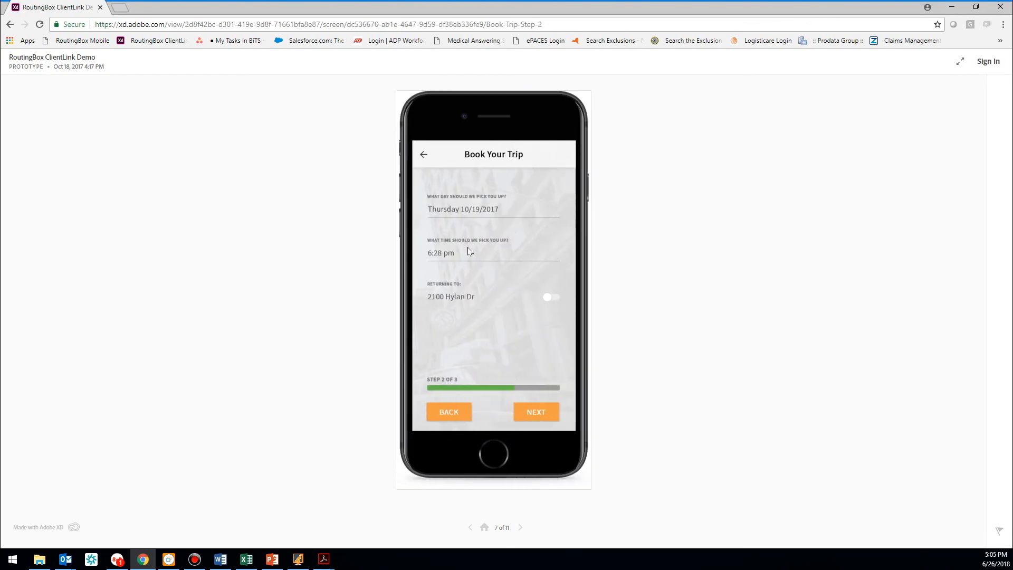
click(544, 412)
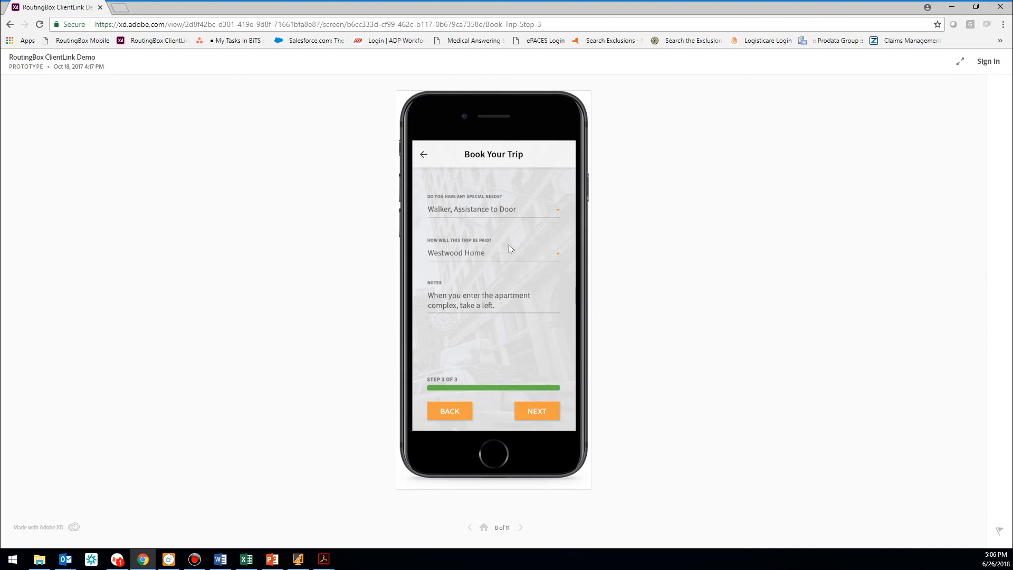
click(537, 411)
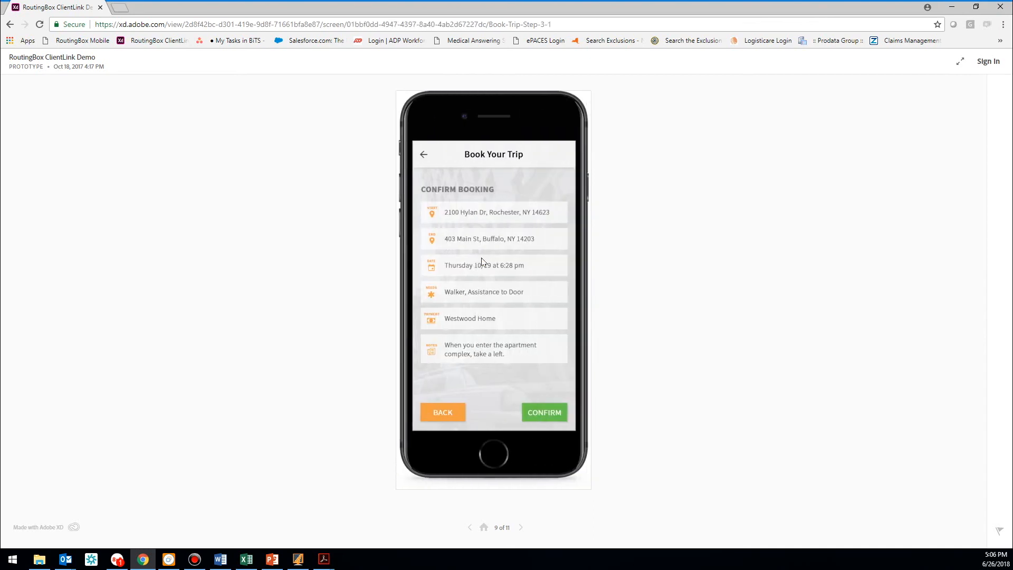
click(544, 415)
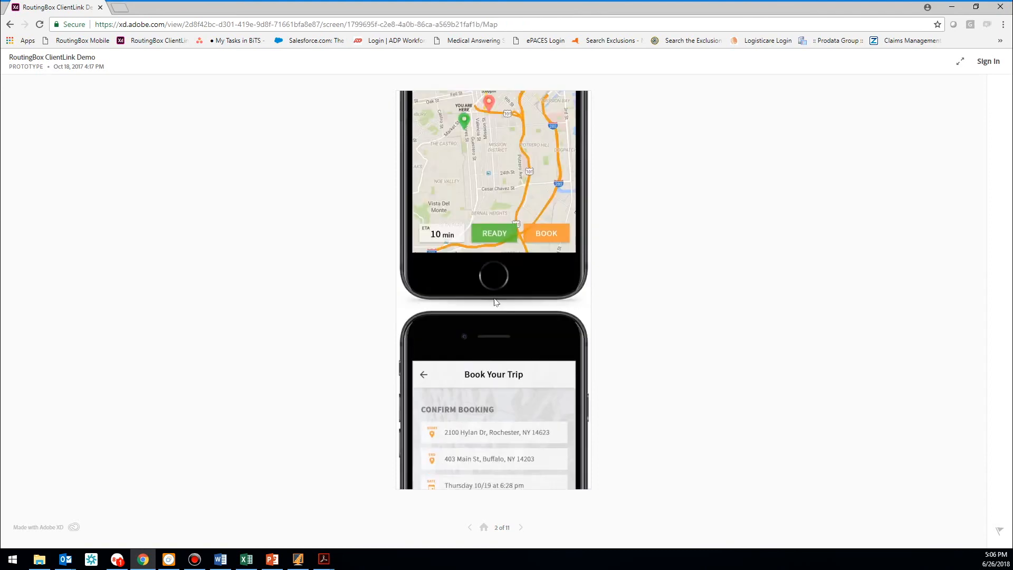